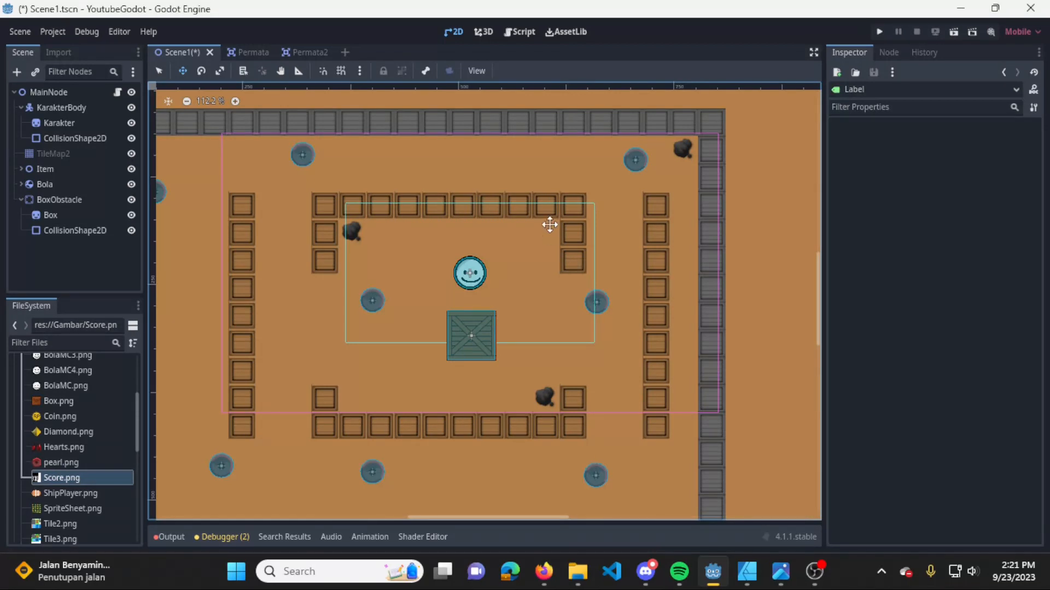
Start adding a child node to MainNode, compare the Node2D, Node3D and Control types, and expand the Control category
click(72, 90)
key(ctrl+a)
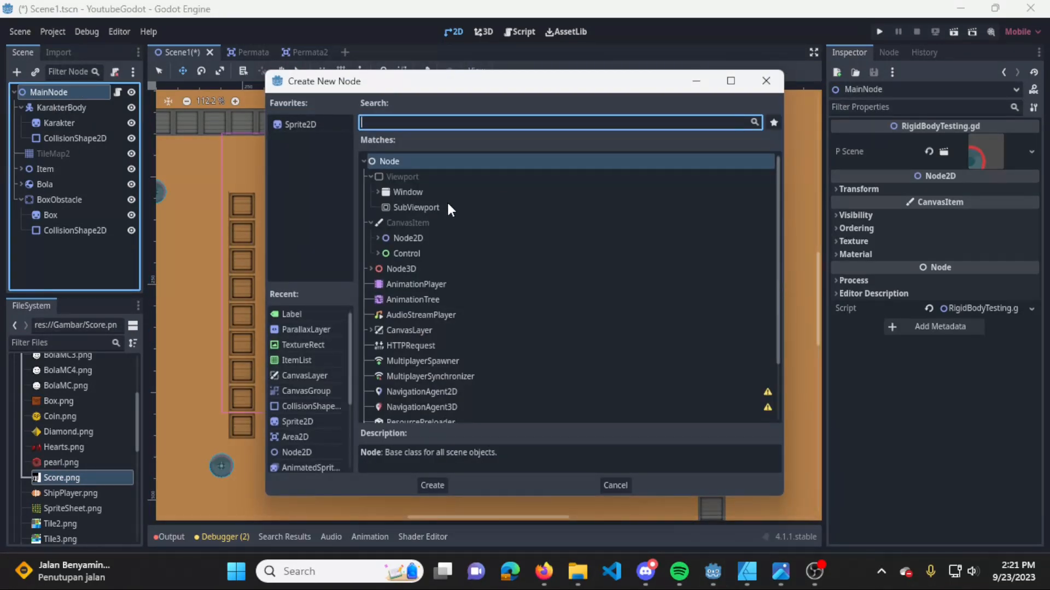
click(425, 239)
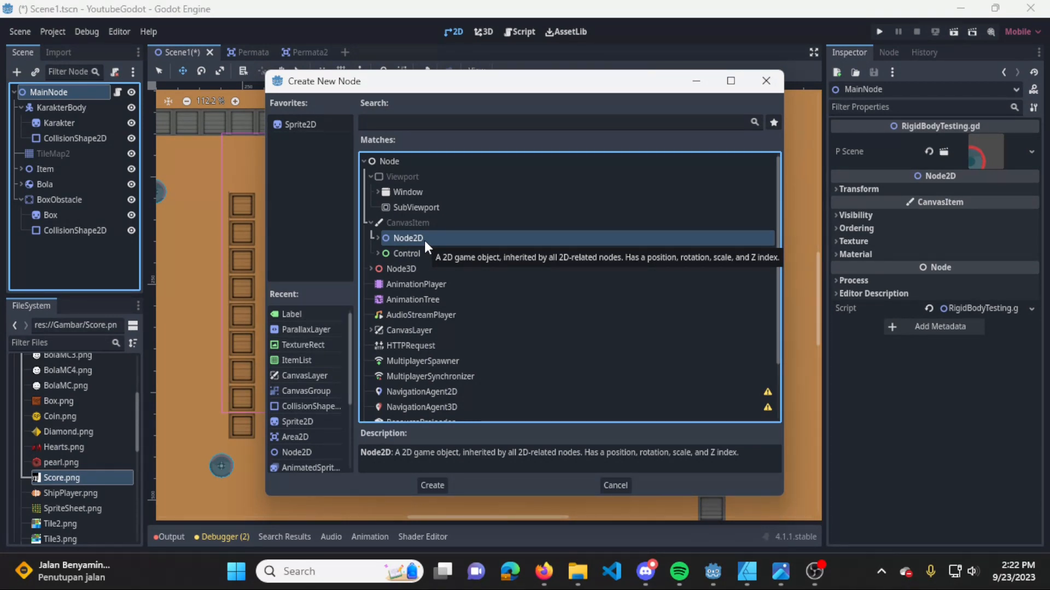
click(411, 264)
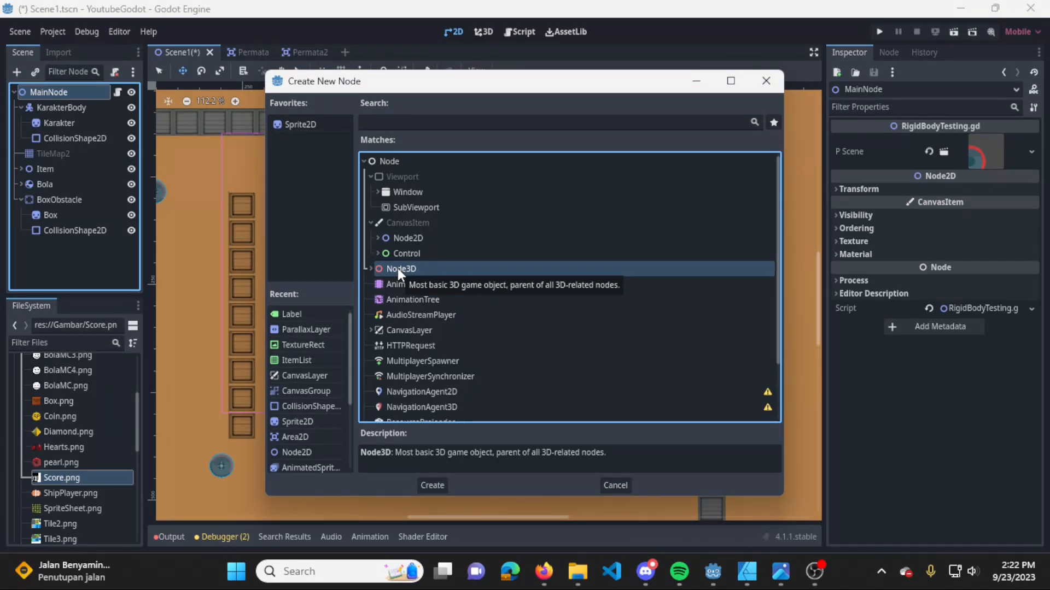
click(428, 253)
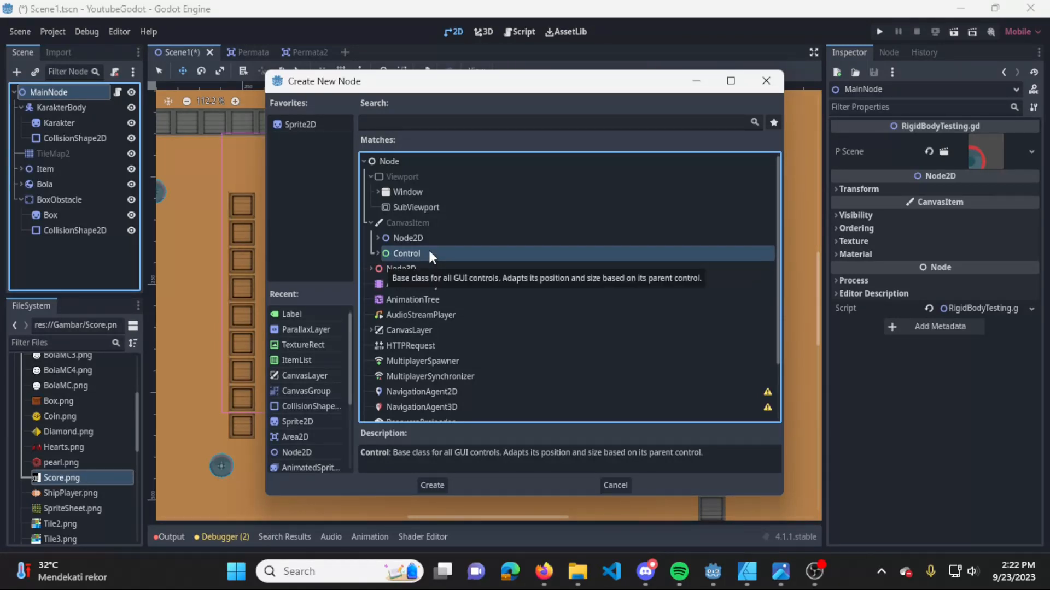
click(379, 254)
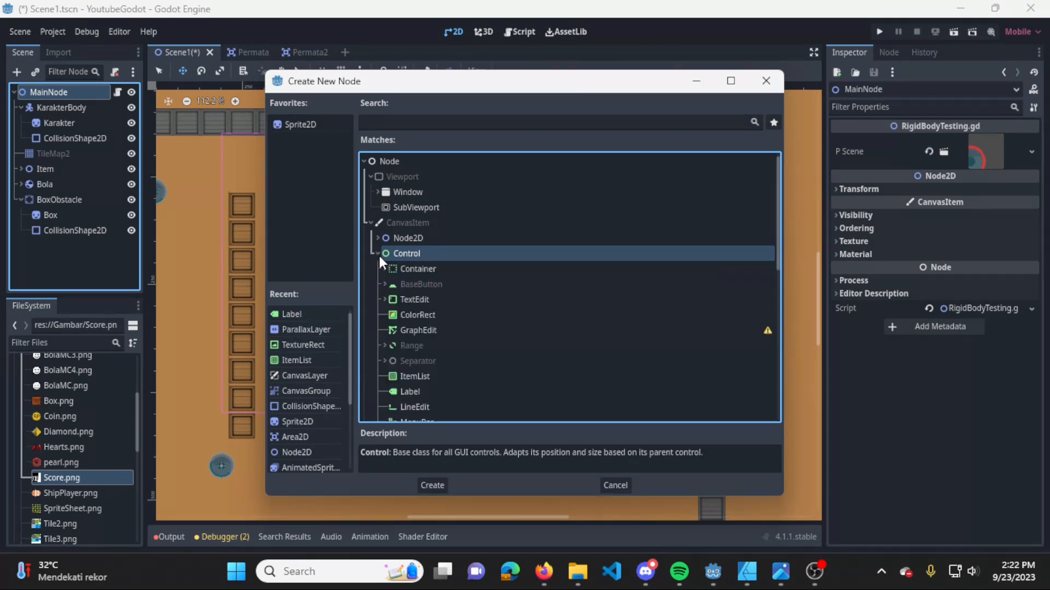
Look through the node types available under Control, from Container down to TextureRect
click(521, 270)
key(Down)
key(Down)
key(Down)
key(Down)
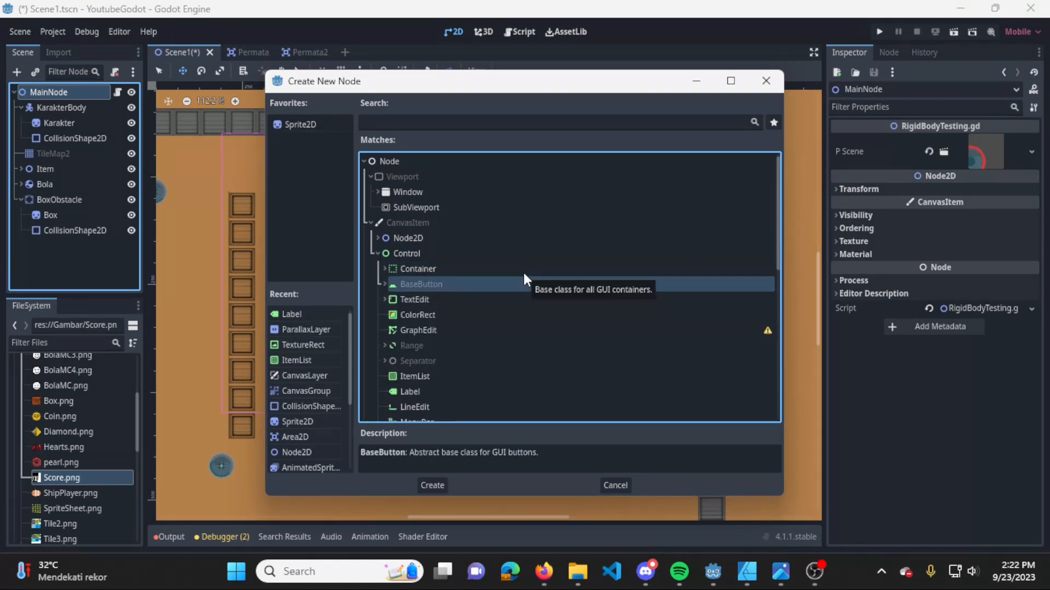
key(Down)
key(Down)
key(Down)
key(Down)
key(Down)
key(Down)
key(Down)
key(Down)
key(Down)
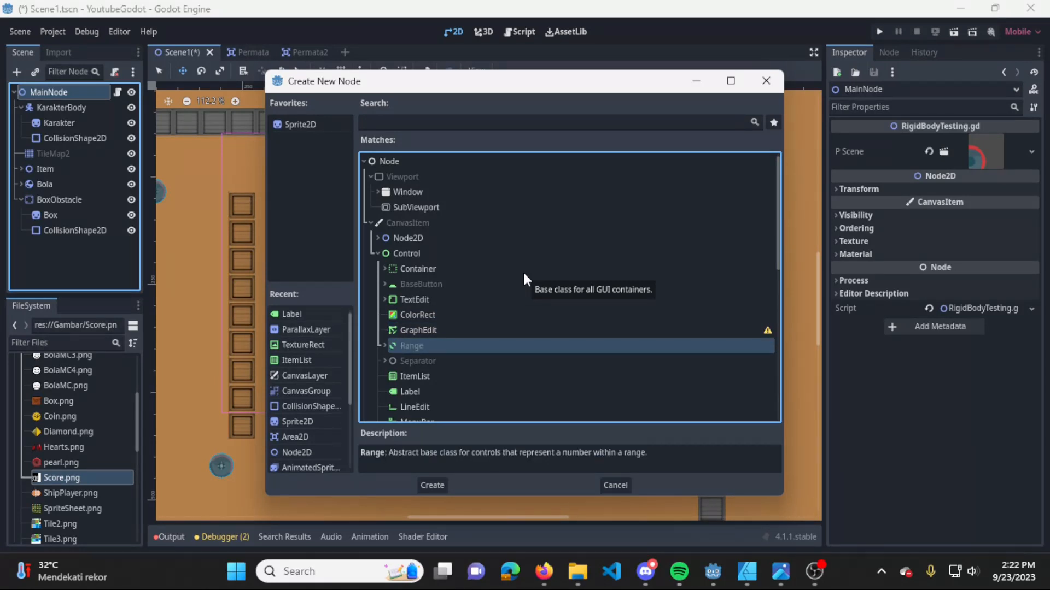
key(Down)
key(Down)
key(Down)
key(Down)
key(Down)
key(Down)
key(Down)
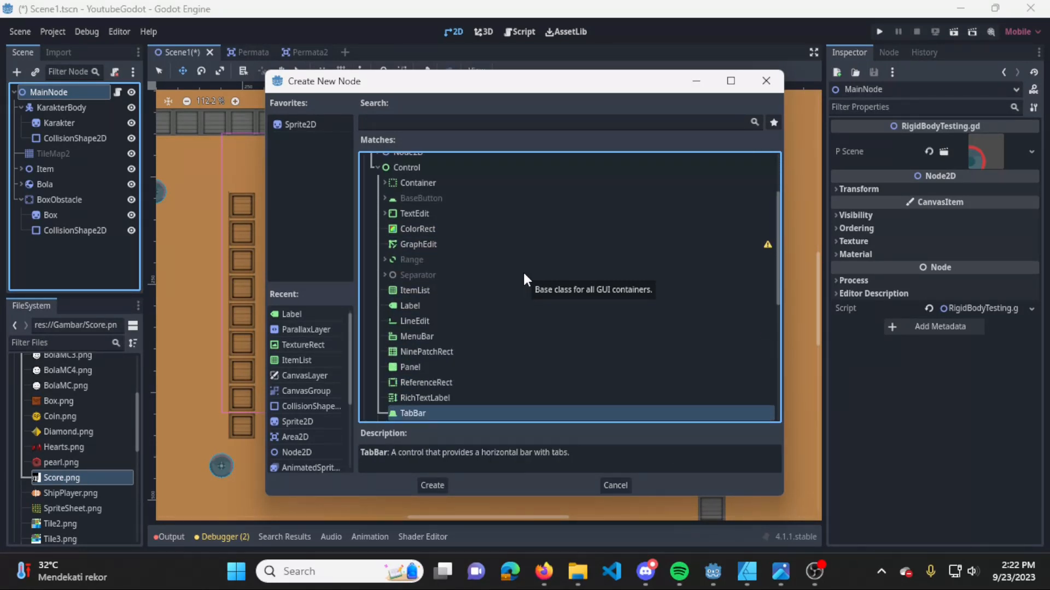
key(Up)
key(Up)
key(Up)
key(Up)
key(Up)
key(Up)
key(Up)
key(Up)
key(Up)
key(Up)
key(Up)
key(Up)
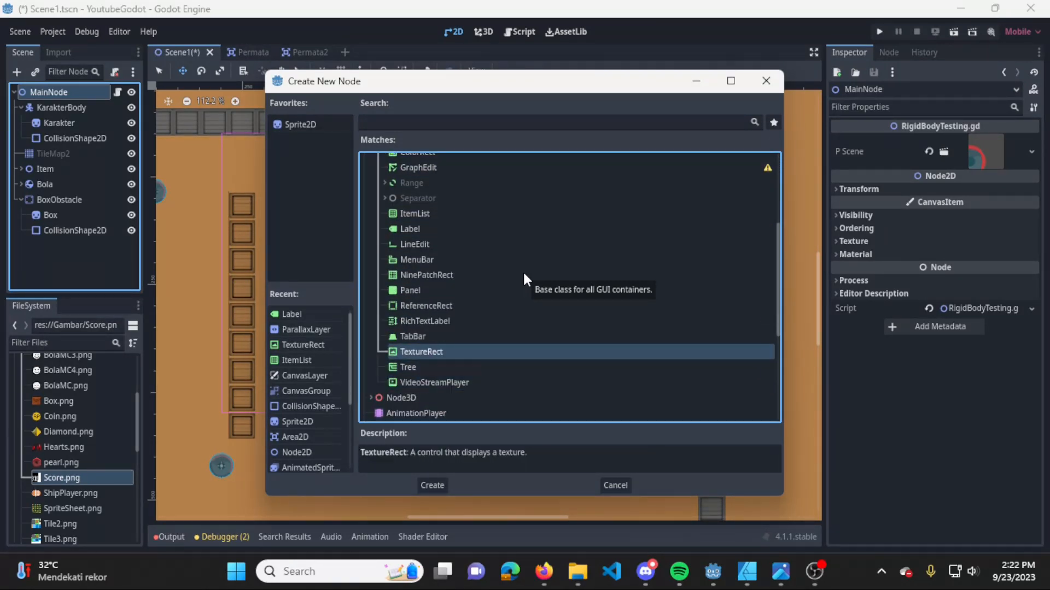
key(Up)
key(Up)
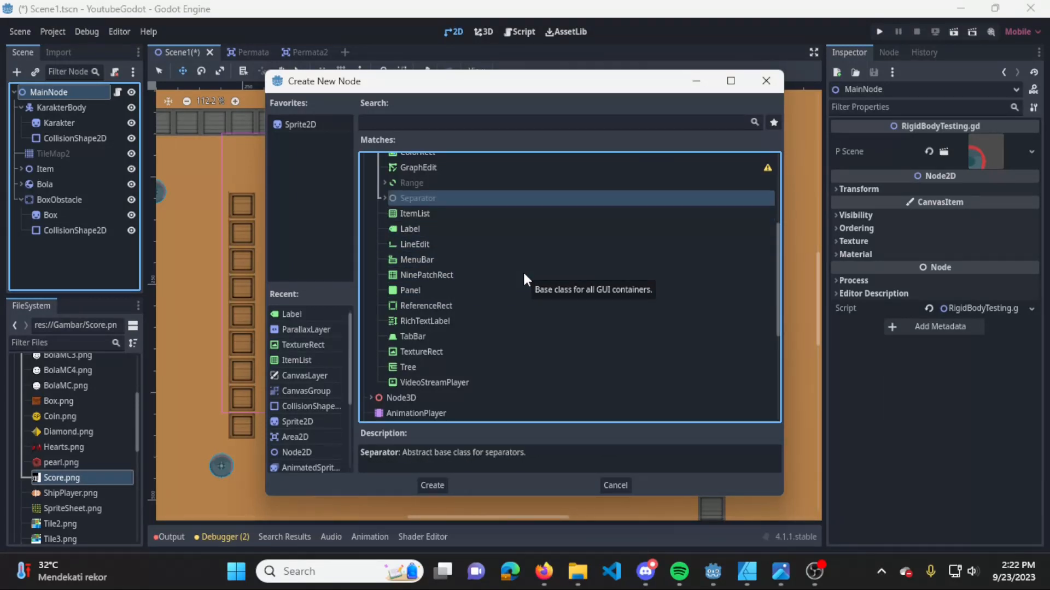
Examine the subtypes of Separator, Range, Container and BaseButton within the Control category
key(Right)
key(Left)
key(Up)
key(Right)
key(Left)
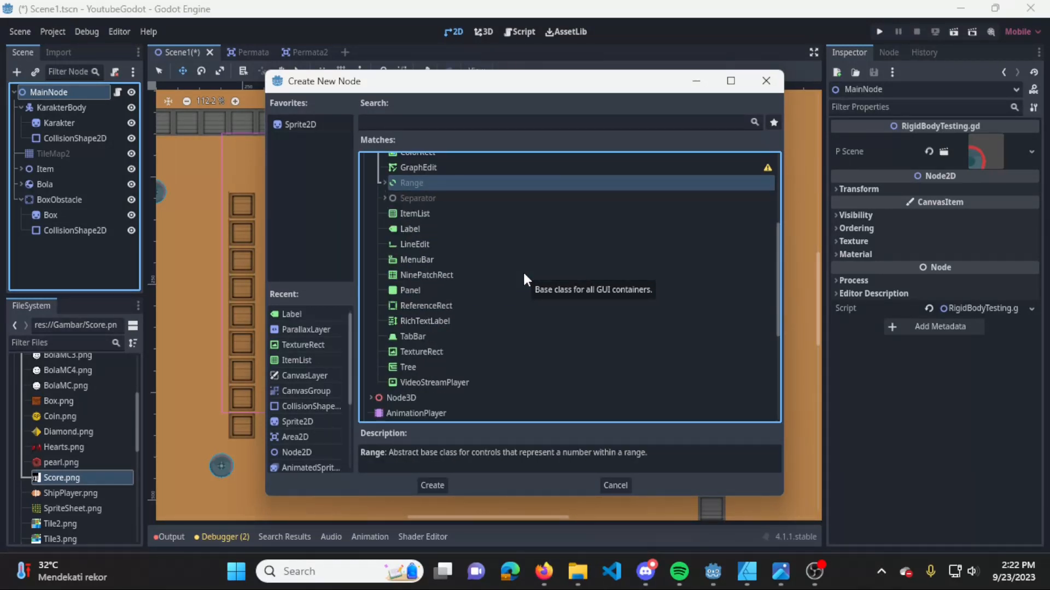
key(Up)
key(Up)
key(Up)
key(Up)
key(Up)
key(Up)
key(Down)
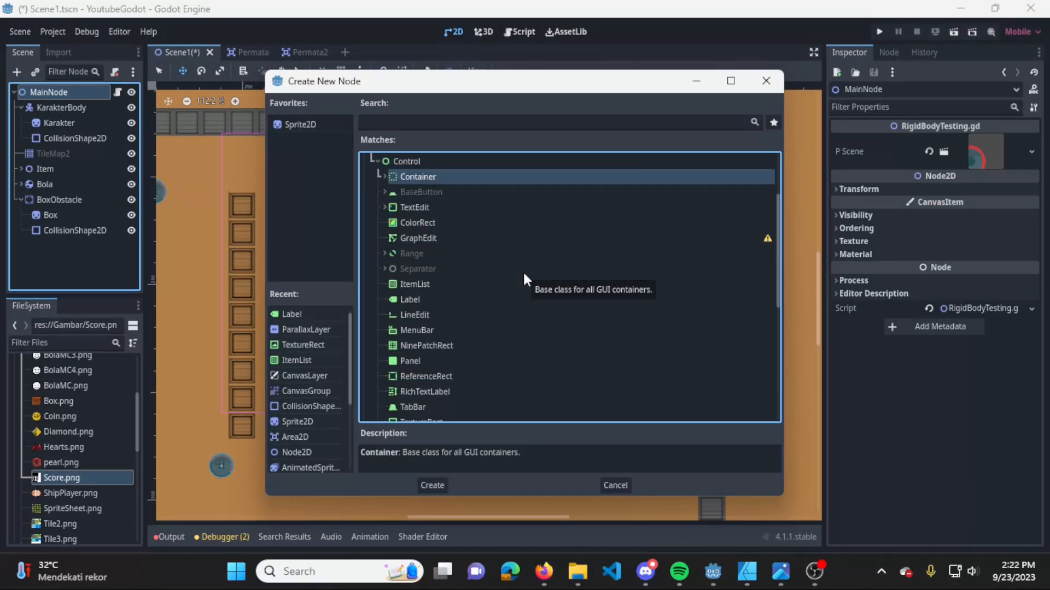
key(Right)
key(Left)
key(Down)
key(Right)
key(Down)
key(Down)
key(Down)
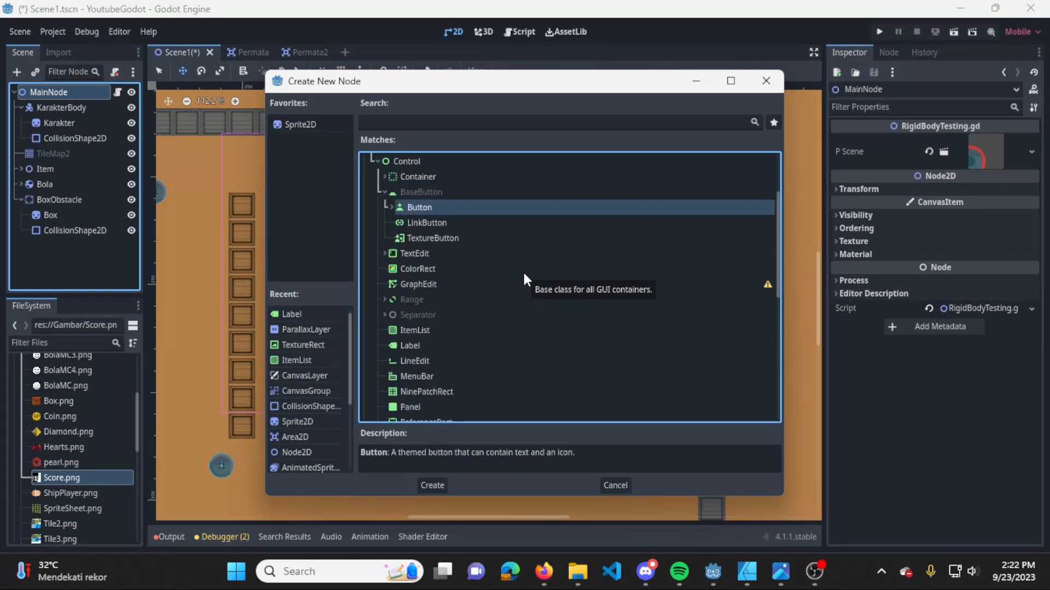
key(Up)
key(Up)
key(Up)
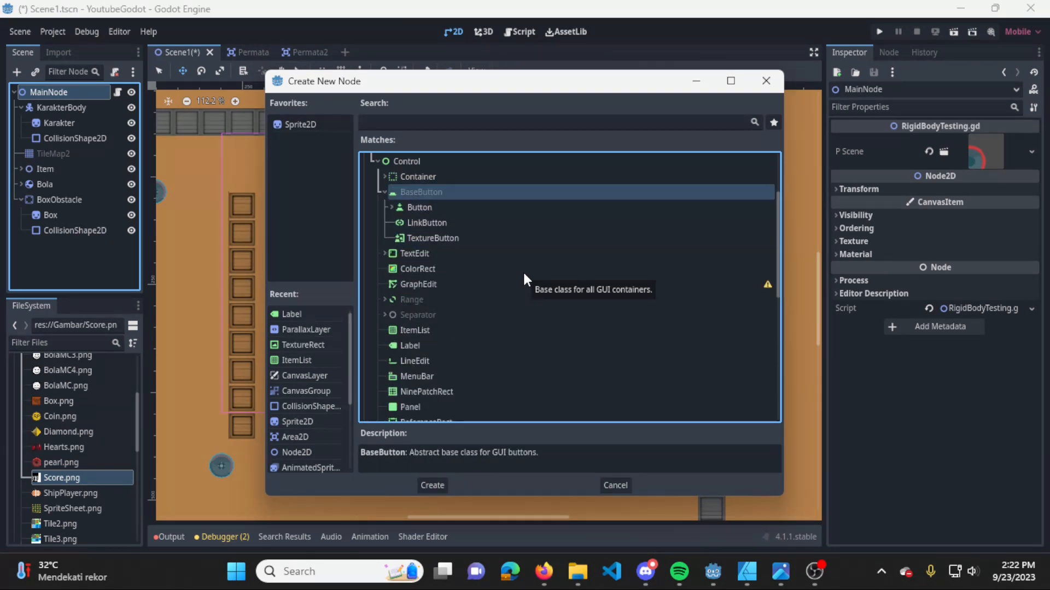
key(Left)
key(Up)
key(Up)
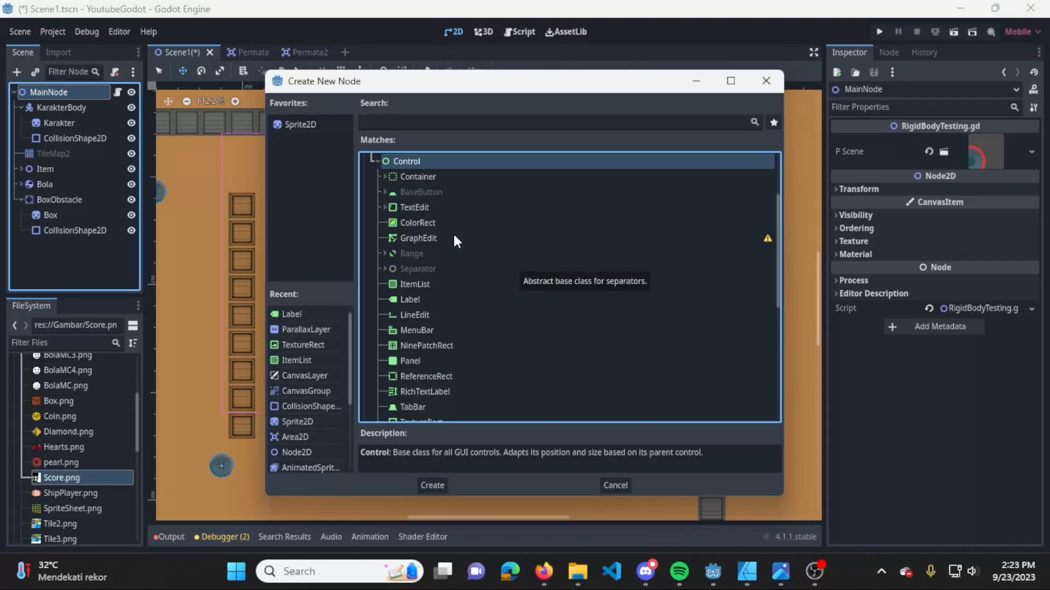
Create a Label node as a child of MainNode
click(430, 300)
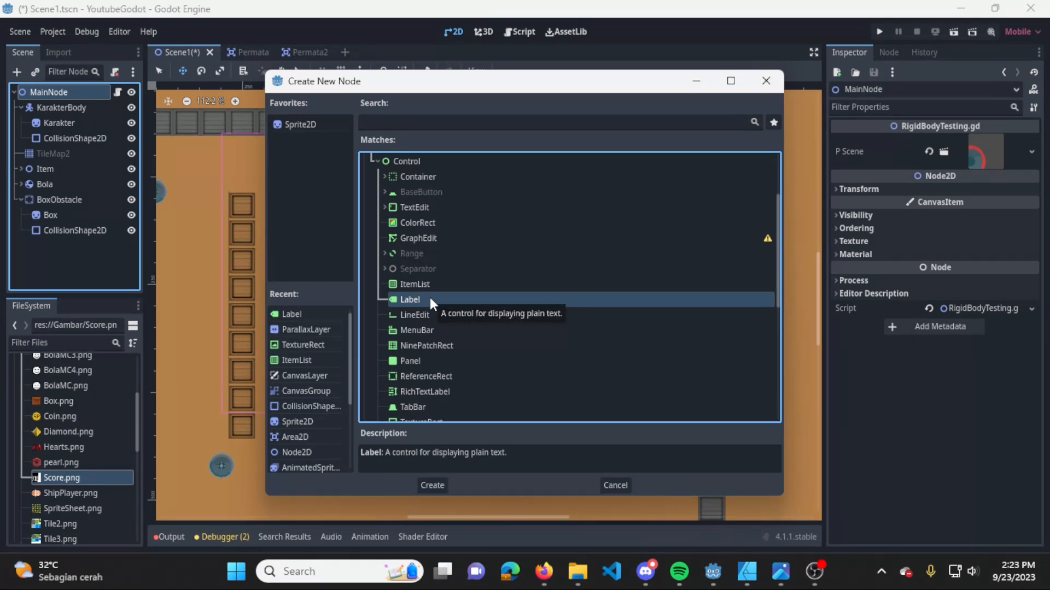
click(432, 486)
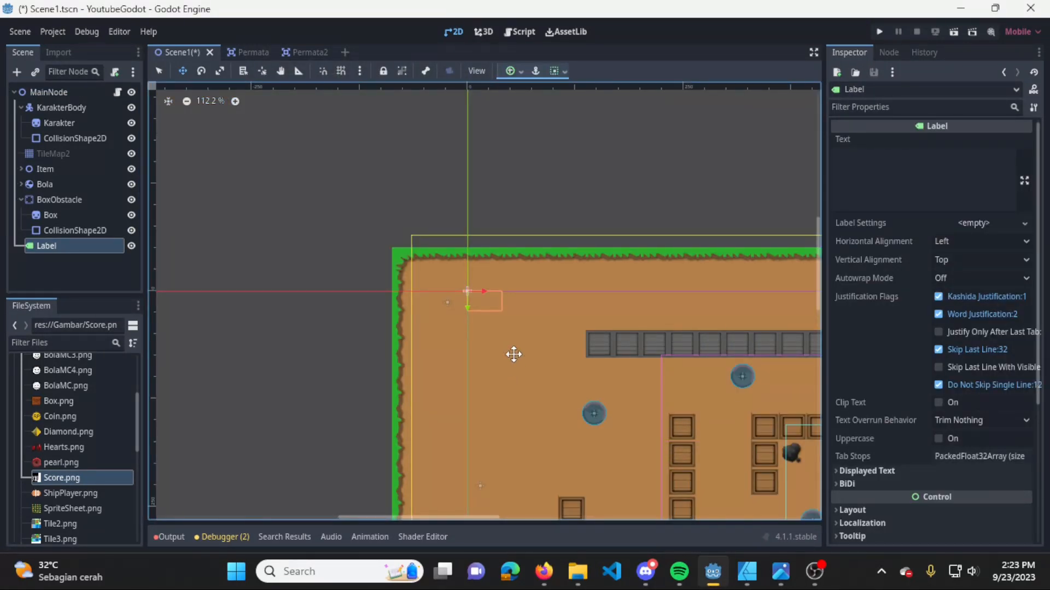
scroll(495, 333, up, 4)
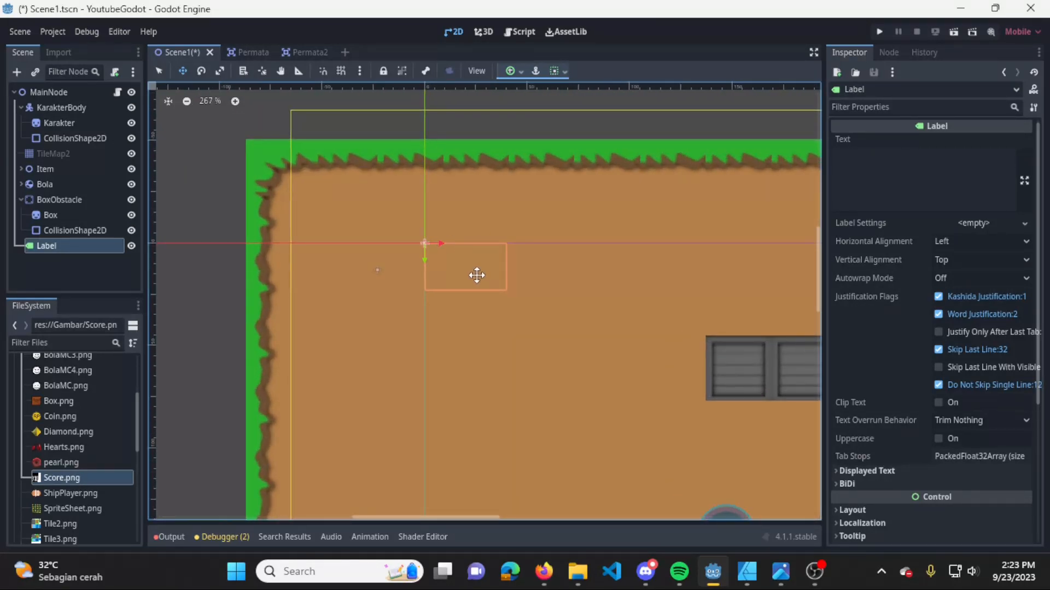
scroll(476, 274, up, 2)
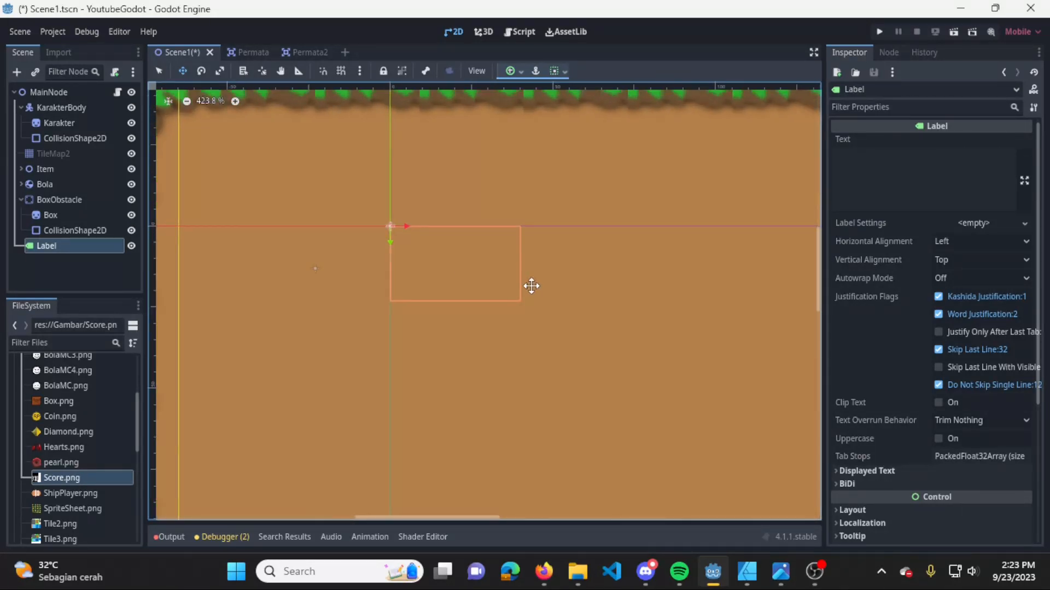
scroll(531, 284, up, 1)
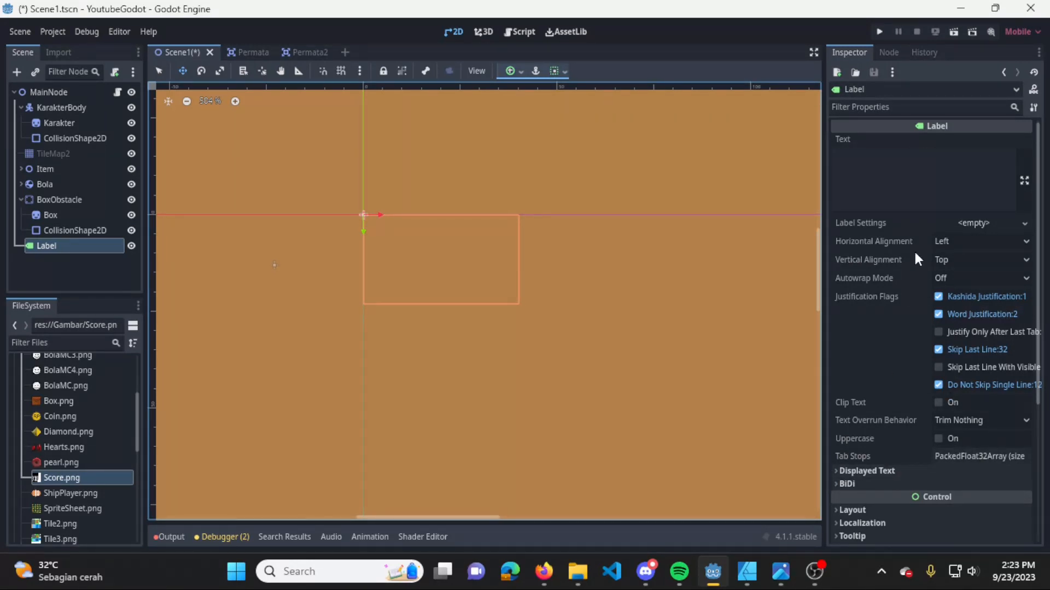
Set the label's text to "Score :"
click(906, 175)
text(Sopc)
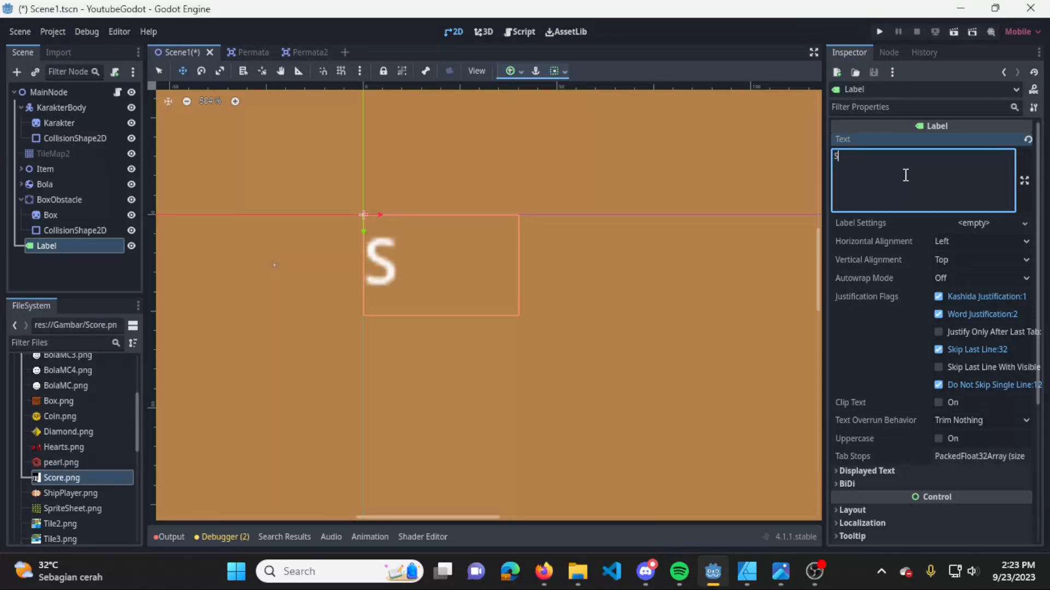
key(BackSpace)
key(BackSpace)
key(BackSpace)
text(core :)
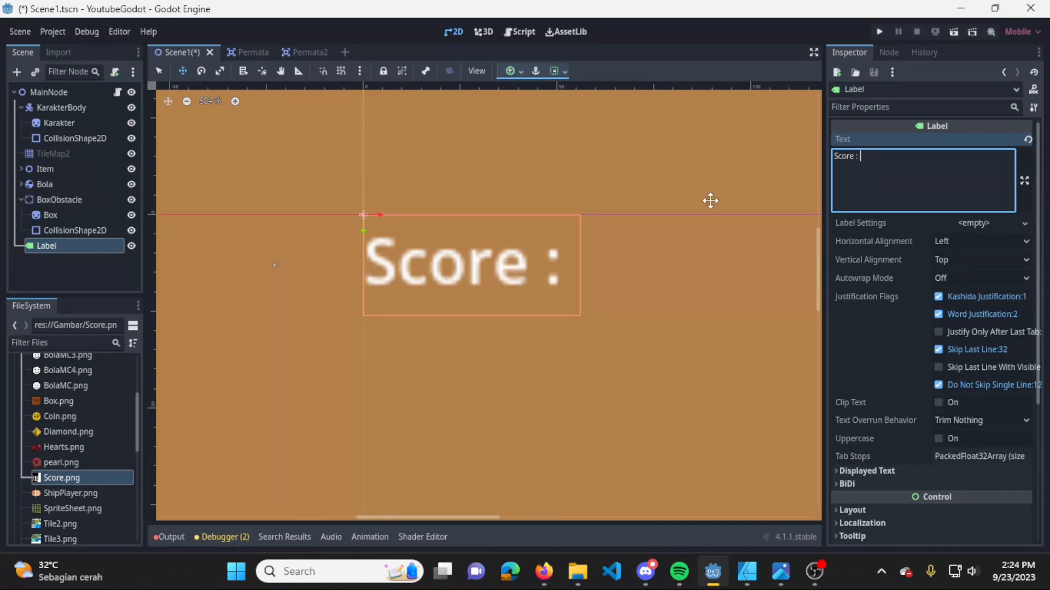
Try to enlarge the score label in the viewport with the Scale tool
click(219, 71)
drag(385, 214, 445, 261)
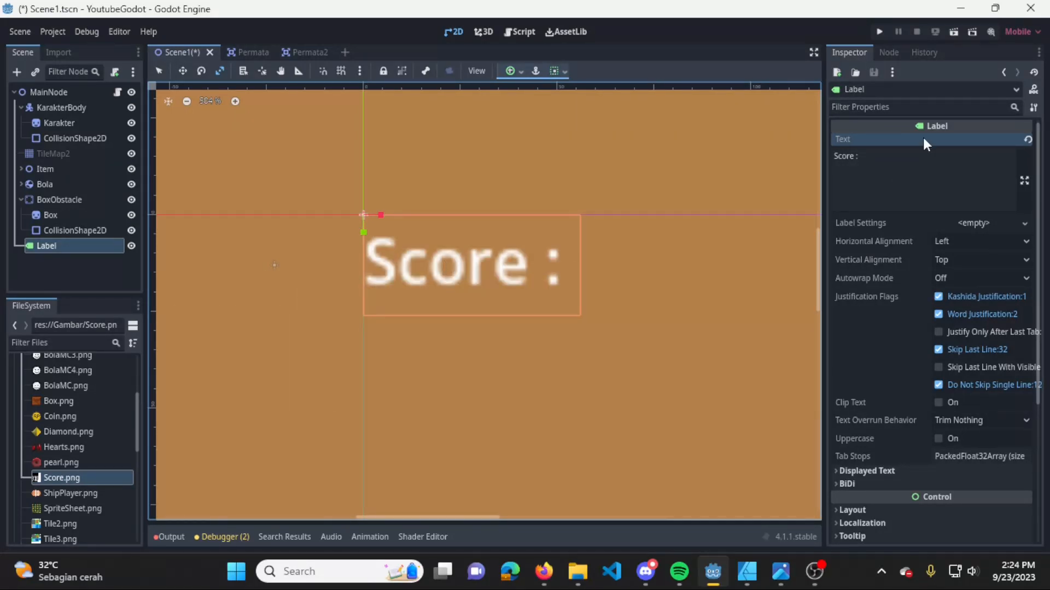
Assign a new LabelSettings resource to the label and expand its Font, Outline and Shadow settings
click(873, 225)
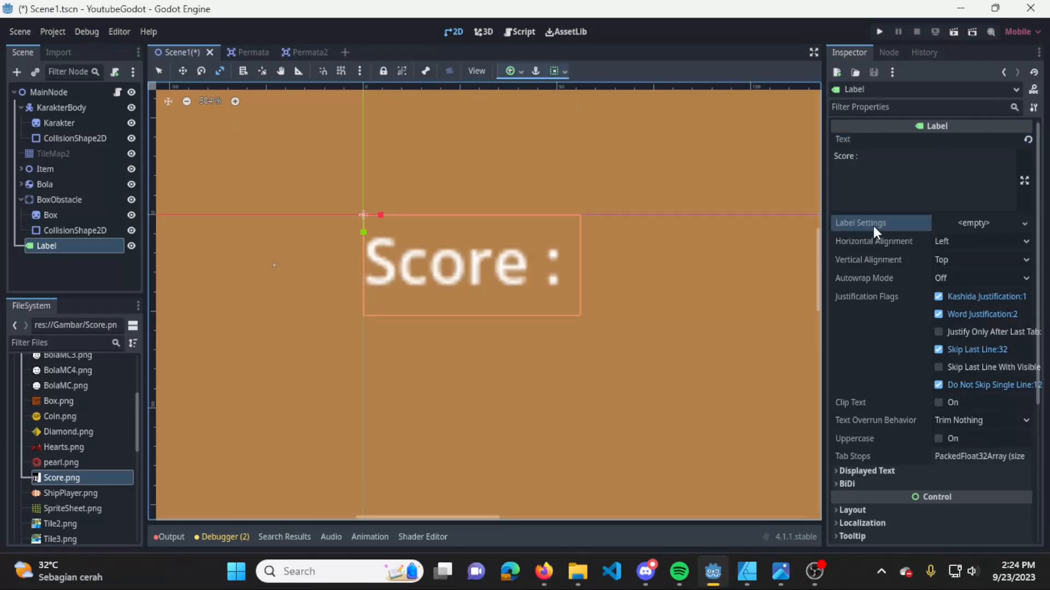
click(1024, 223)
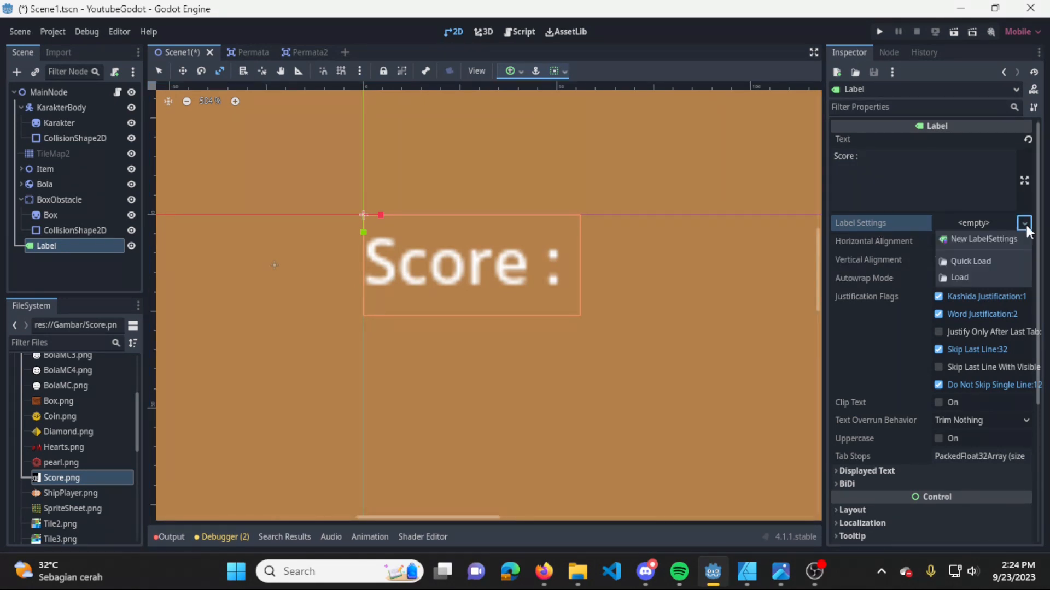
click(986, 239)
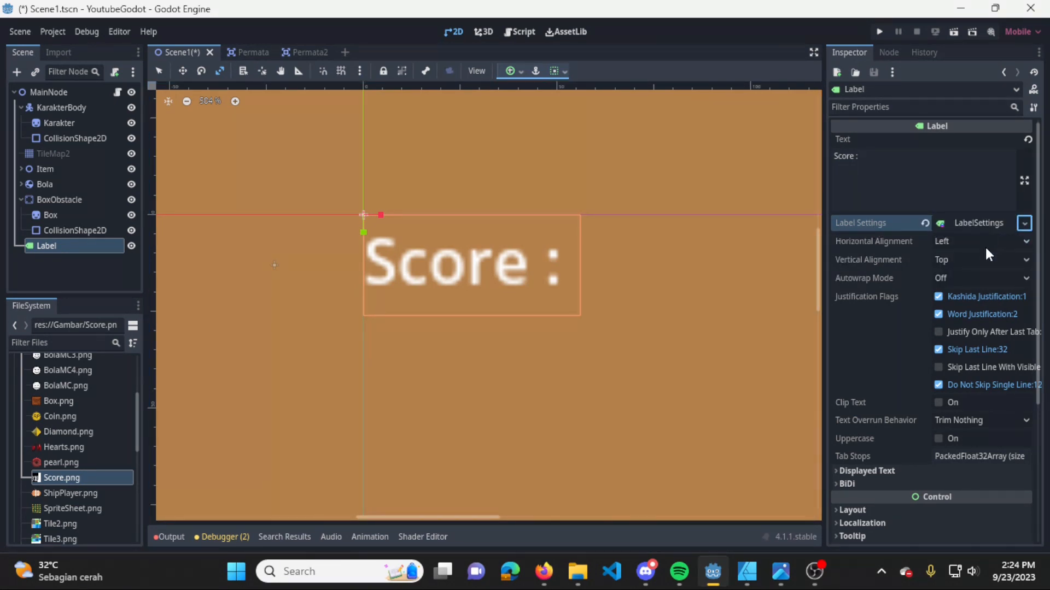
click(973, 223)
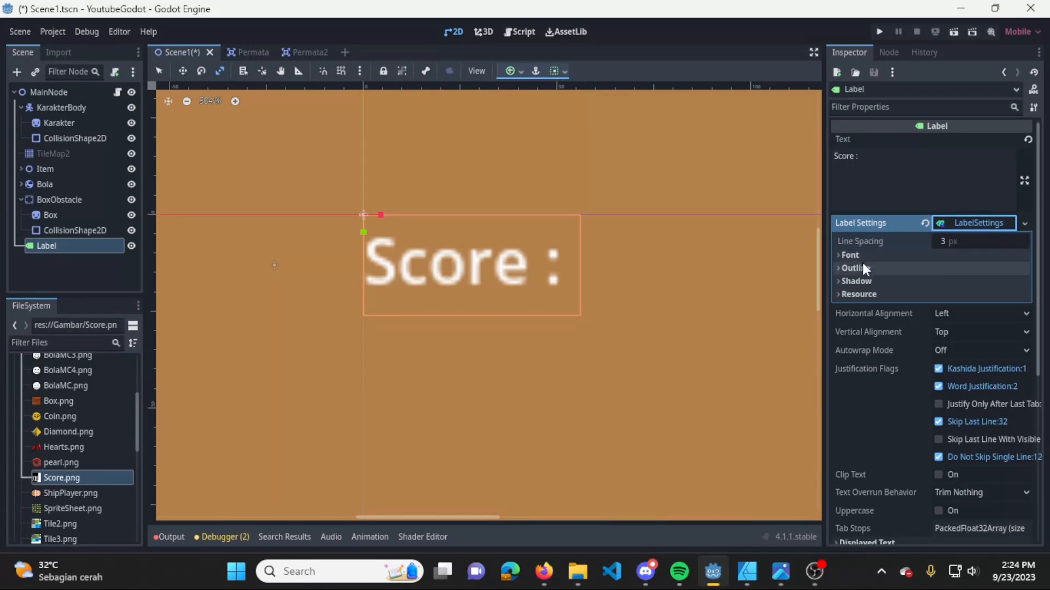
click(894, 255)
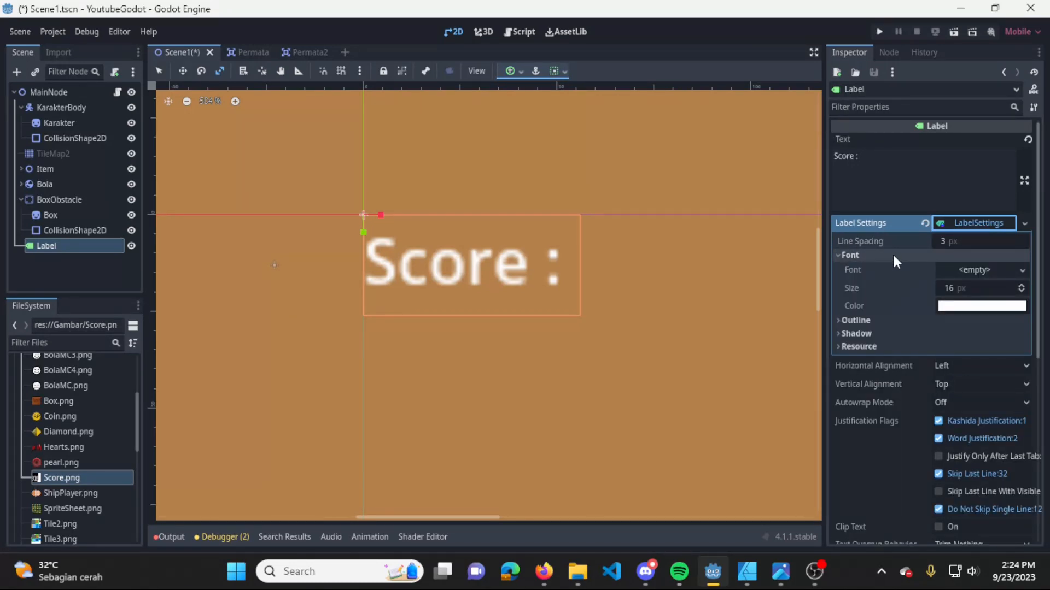
click(889, 320)
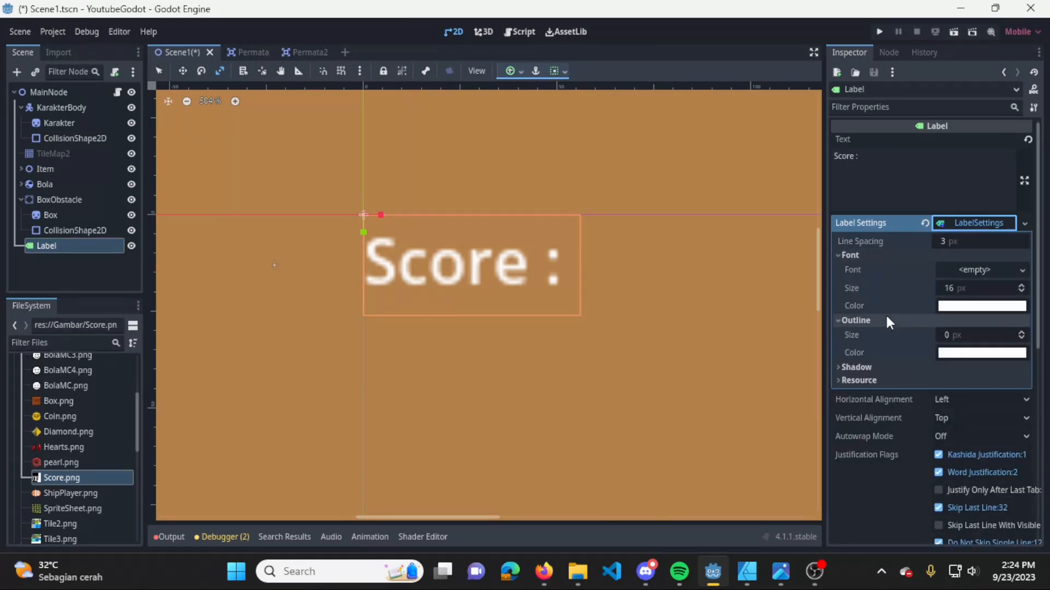
click(874, 367)
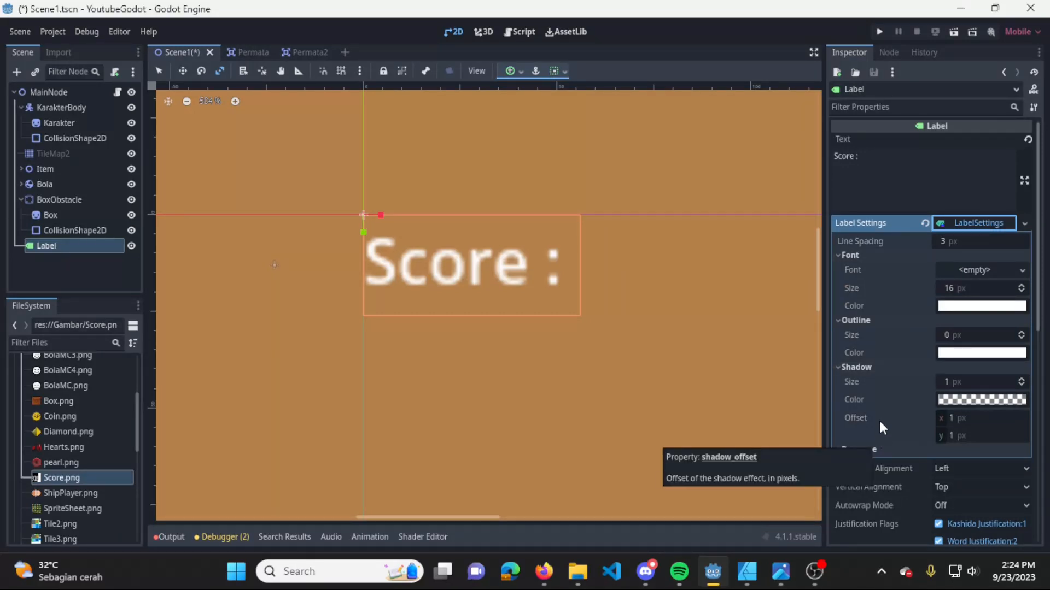
Increase the label's font size to 20 px in its LabelSettings
click(1023, 285)
click(1023, 285)
click(1023, 285)
click(1023, 285)
scroll(750, 309, down, 2)
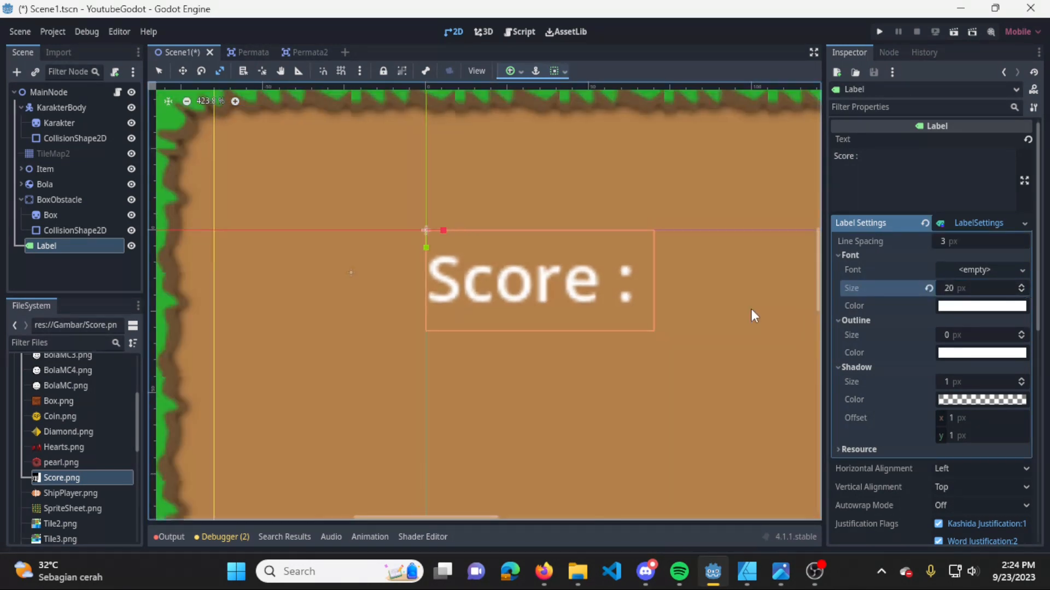
middle_drag(725, 297, 469, 215)
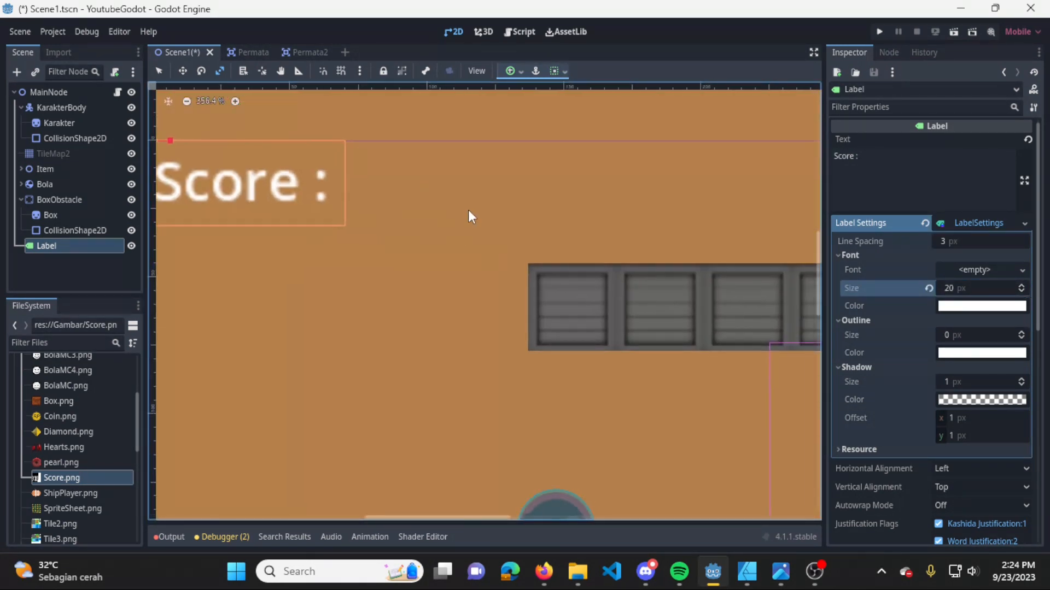
Try adjusting the brightness of the label's font color, then close the color picker
click(980, 306)
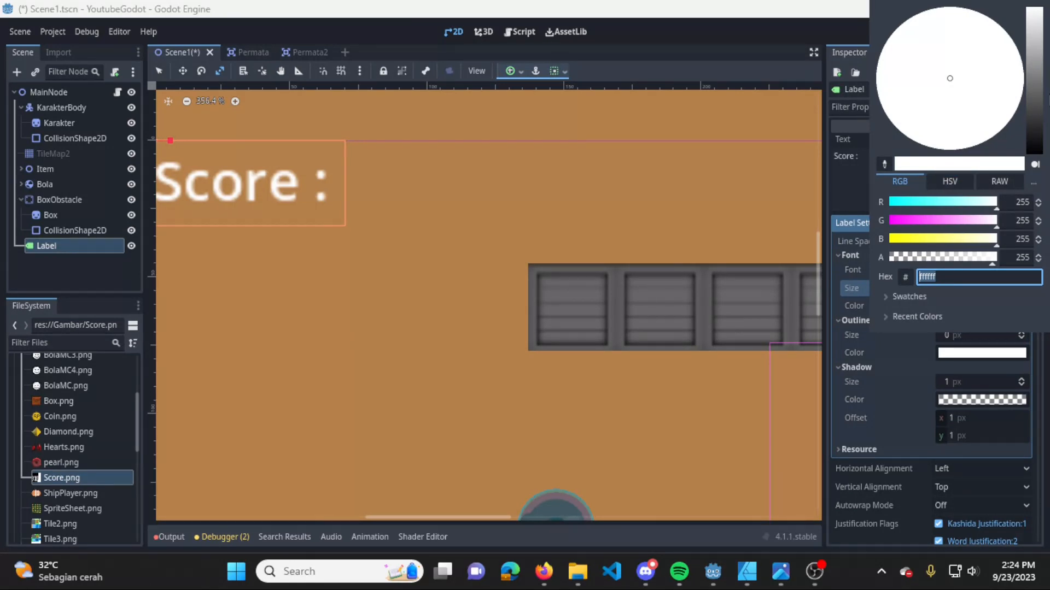
drag(1038, 96, 1042, 8)
scroll(615, 313, down, 3)
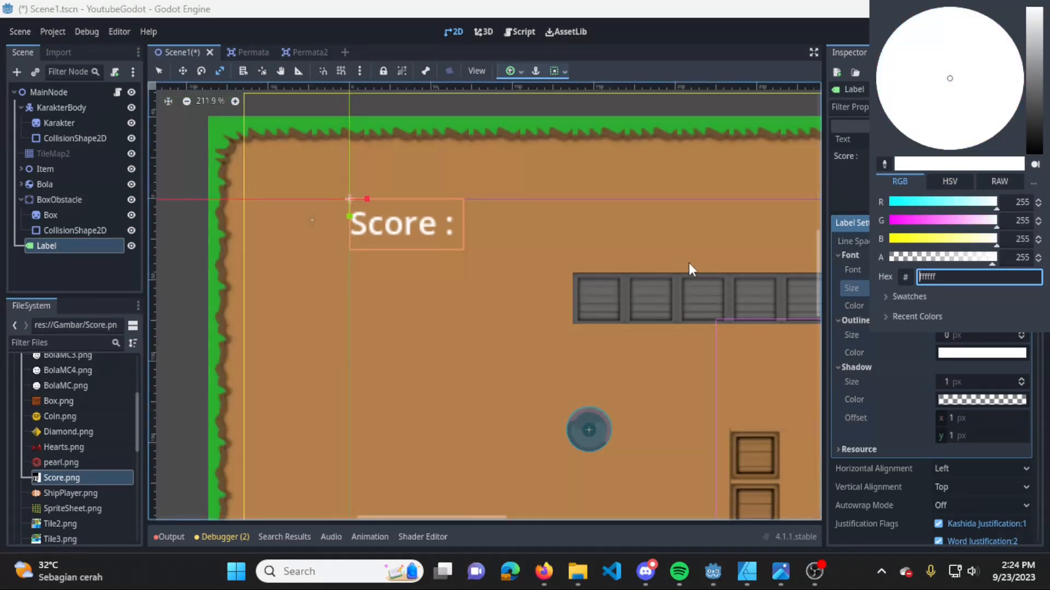
click(688, 263)
middle_drag(712, 299, 421, 181)
scroll(574, 257, up, 1)
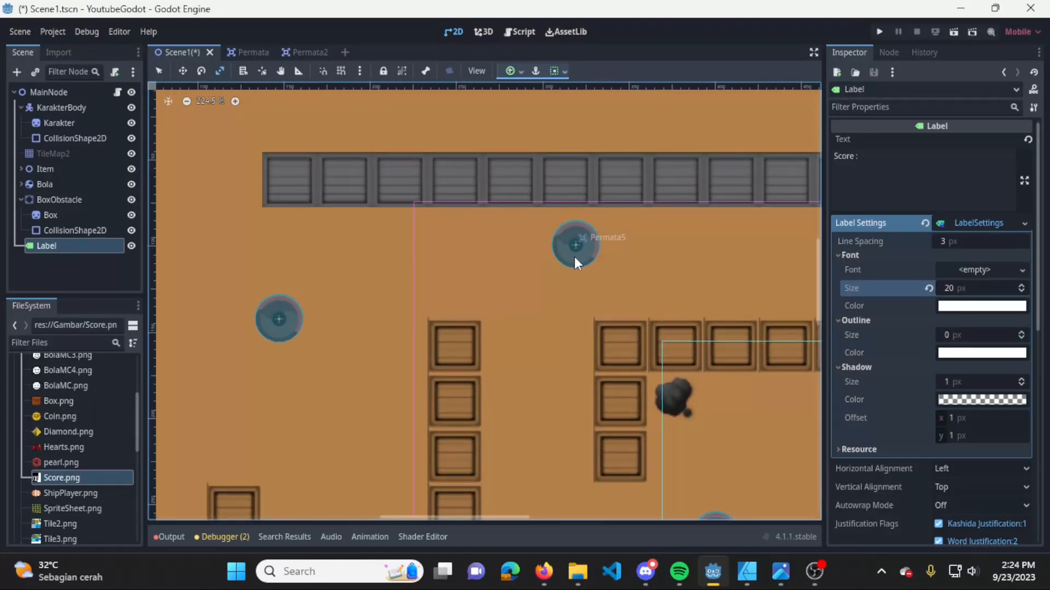
Move the score label to the middle of the level, just above the ball character, and save the scene
scroll(588, 261, down, 4)
middle_drag(626, 266, 505, 252)
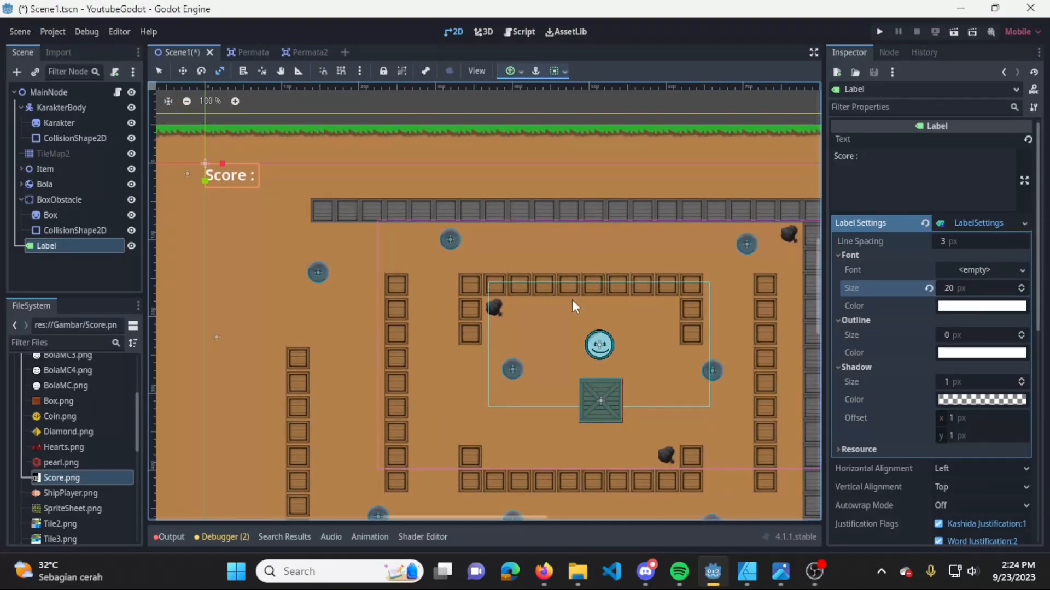
key(w)
drag(208, 163, 574, 305)
middle_drag(644, 317, 546, 269)
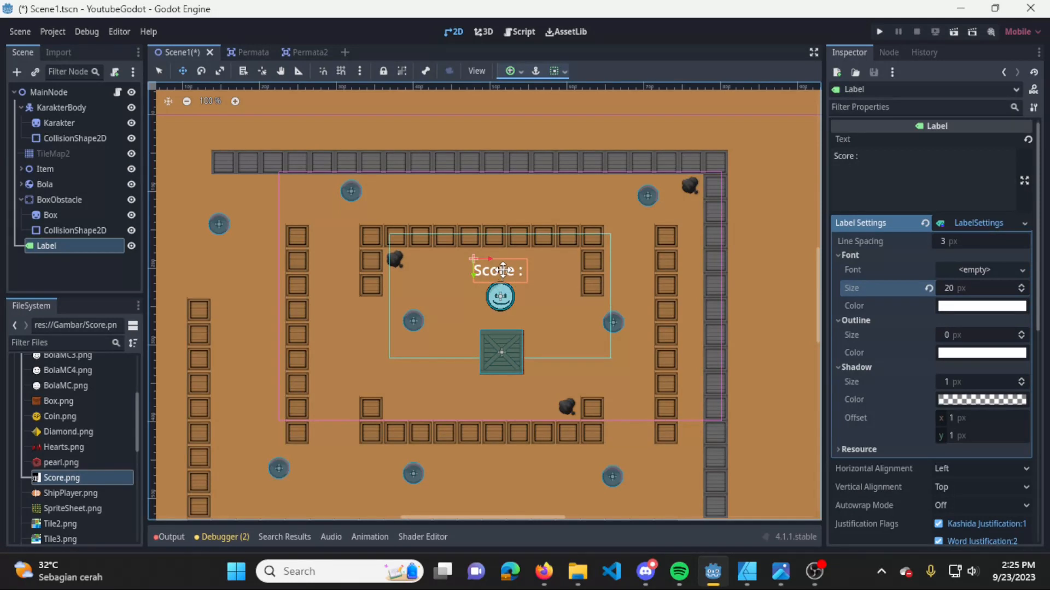
mouse_move(514, 267)
mouse_down()
mouse_move(473, 256)
mouse_move(517, 271)
mouse_move(503, 273)
mouse_up()
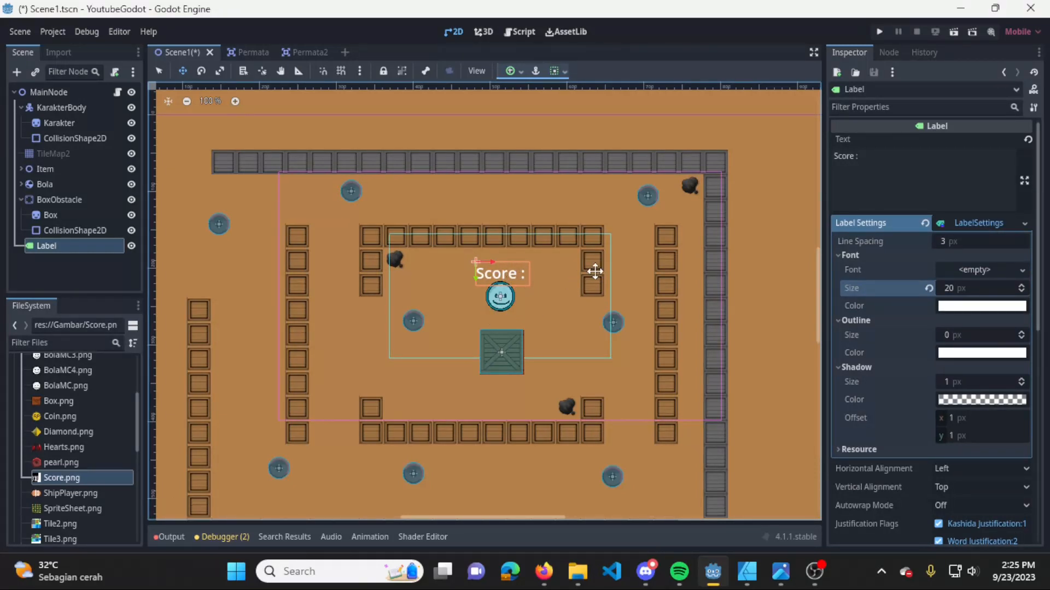
key(ctrl+s)
Run the project and roll the ball around the level to check how the score label behaves as the camera moves, then close the game
click(878, 32)
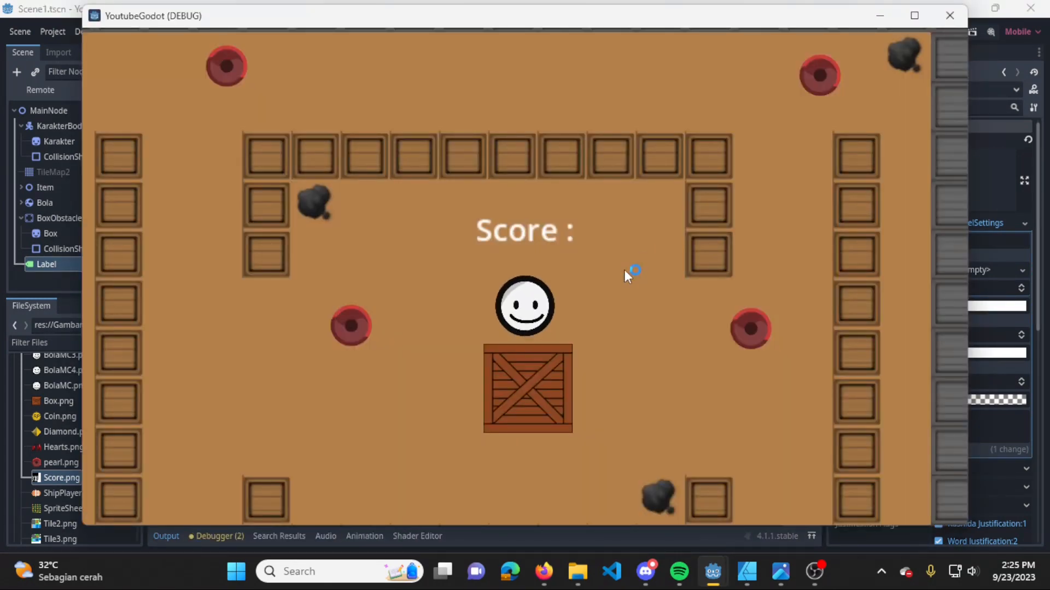
key(space)
key(space)
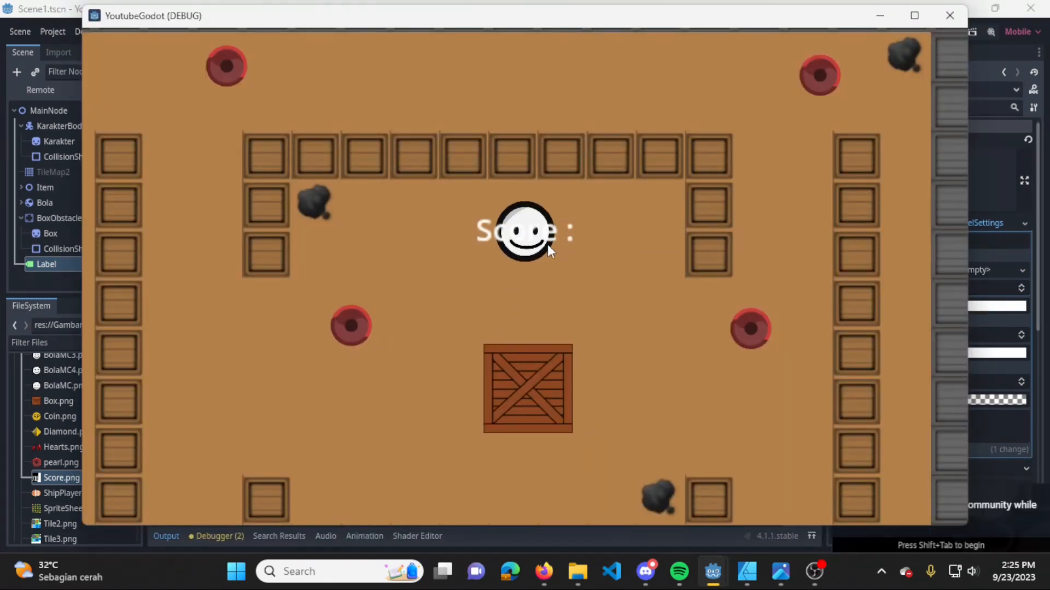
key(Right)
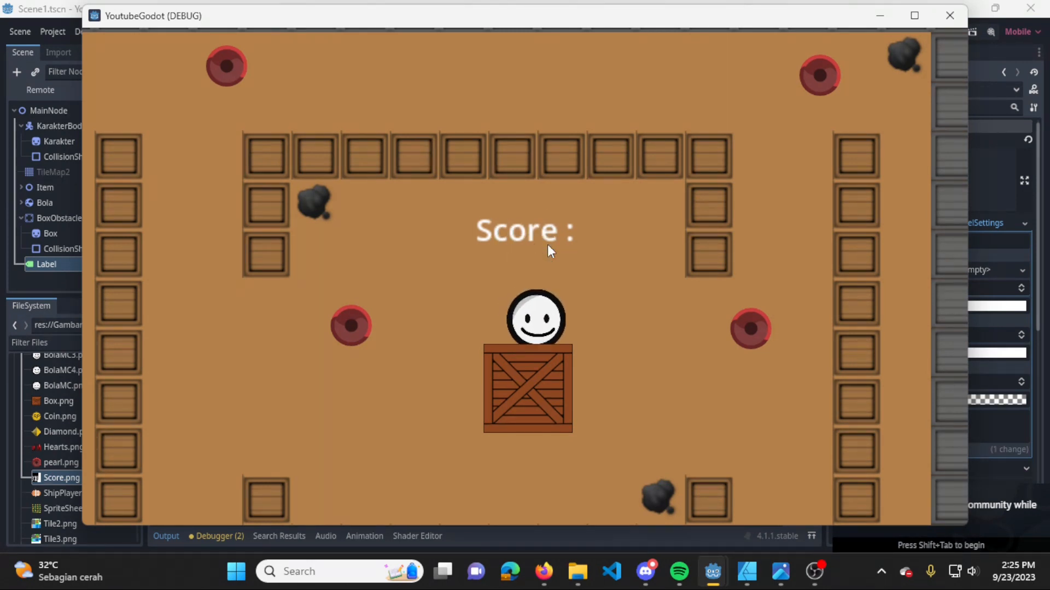
key(space)
key(Left)
key(Right)
key(space)
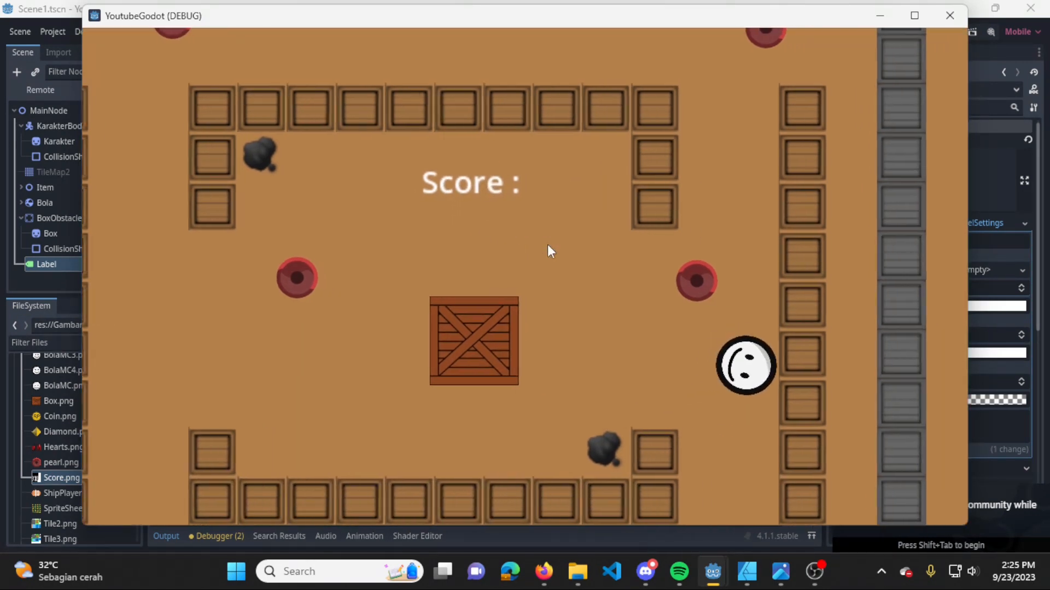
key(Left)
key(Right)
key(Left)
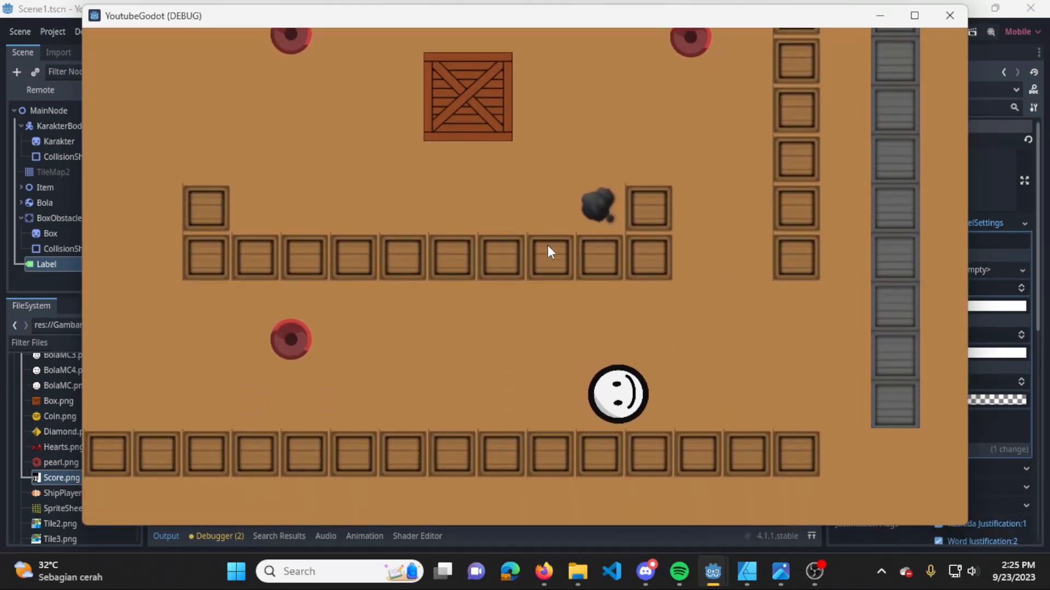
key(space)
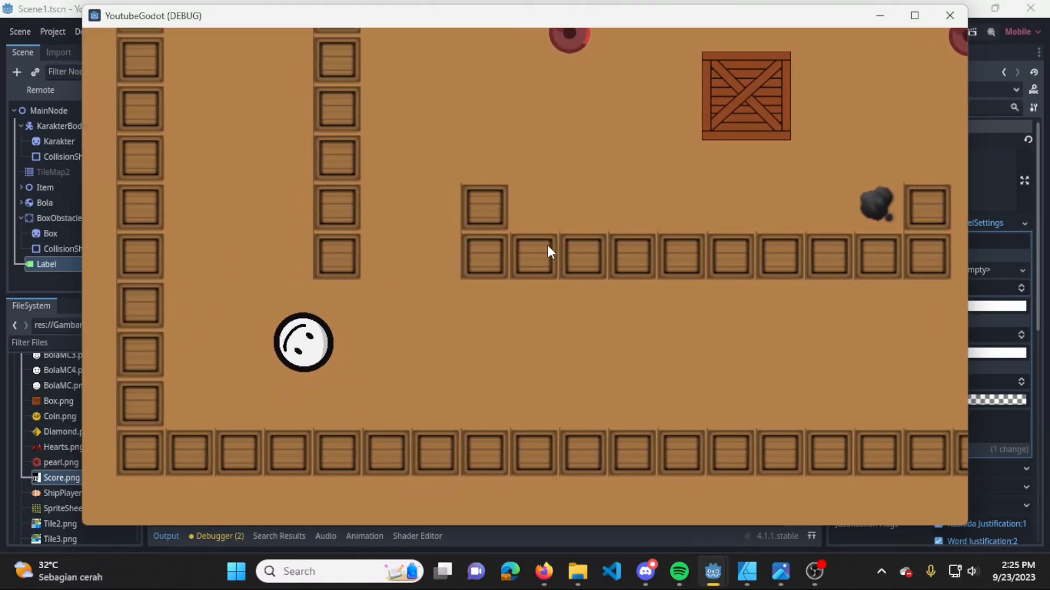
key(space)
key(space)
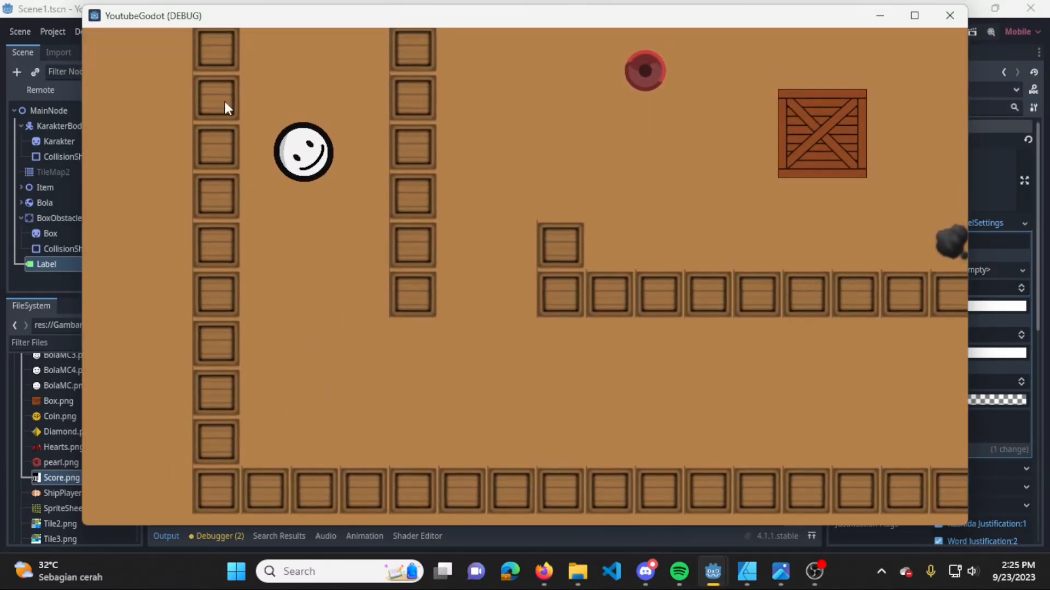
key(space)
key(space)
key(space)
key(space)
key(space)
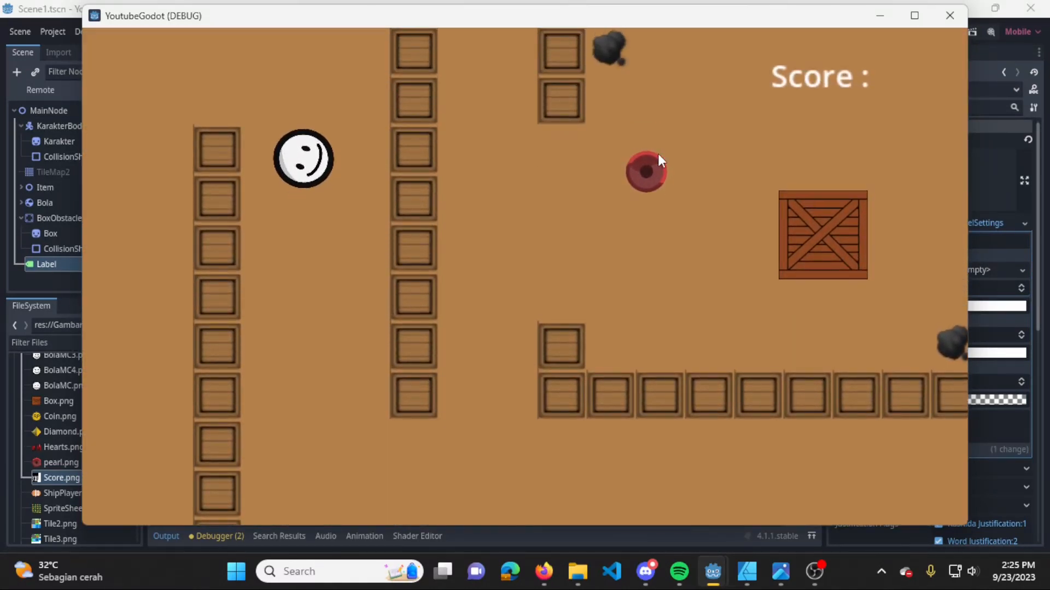
key(space)
key(Right)
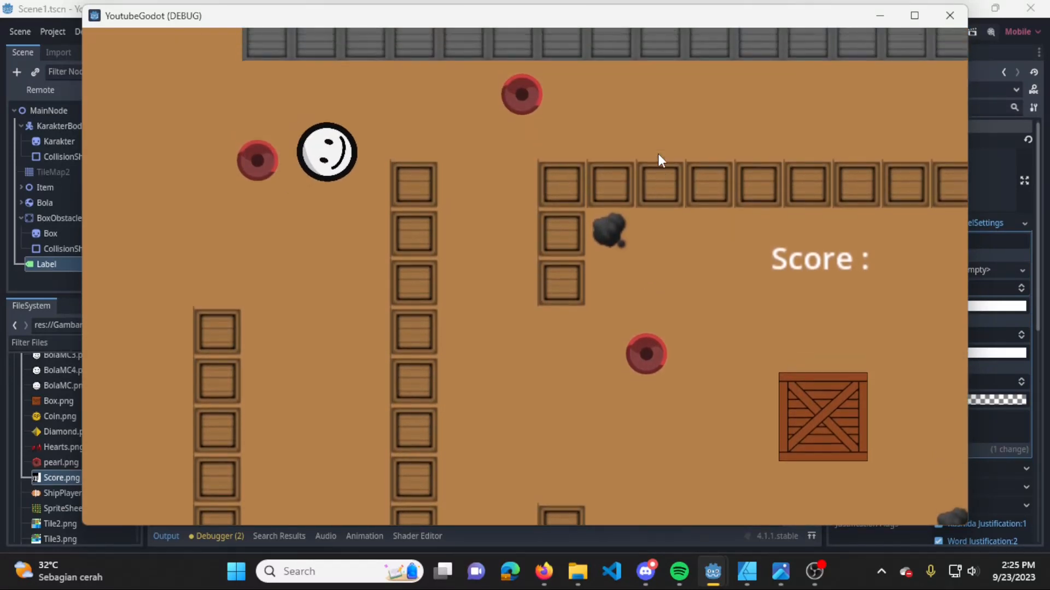
key(space)
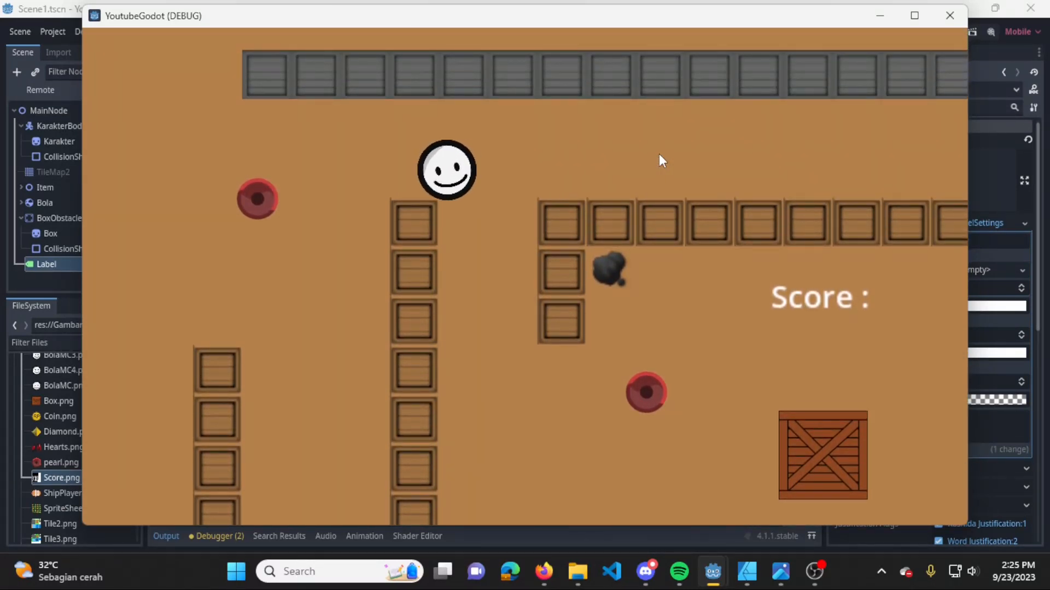
click(950, 16)
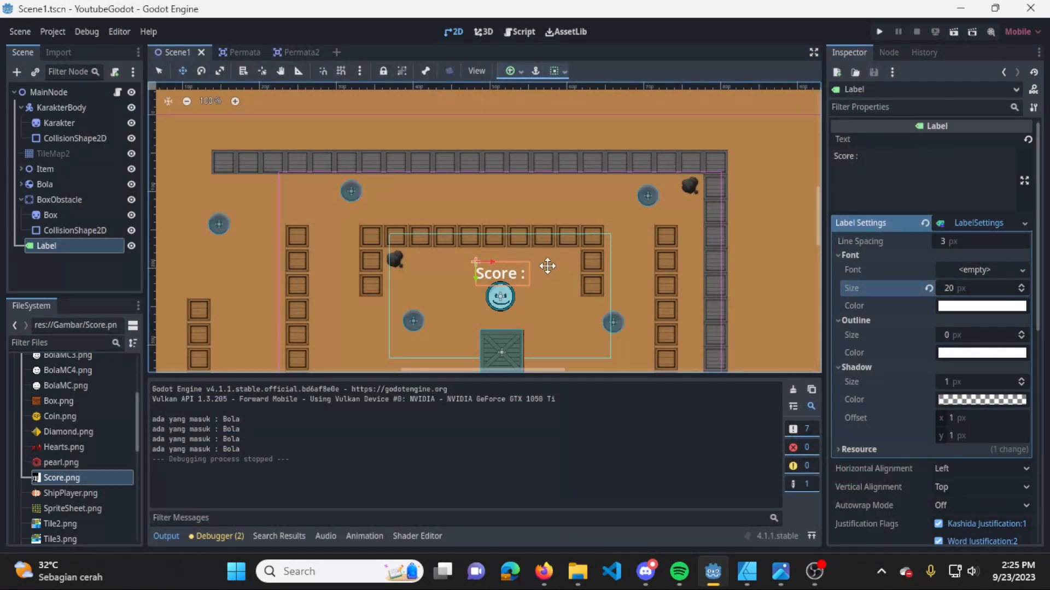
Add a CanvasLayer node under MainNode and make the Label node its child
click(70, 268)
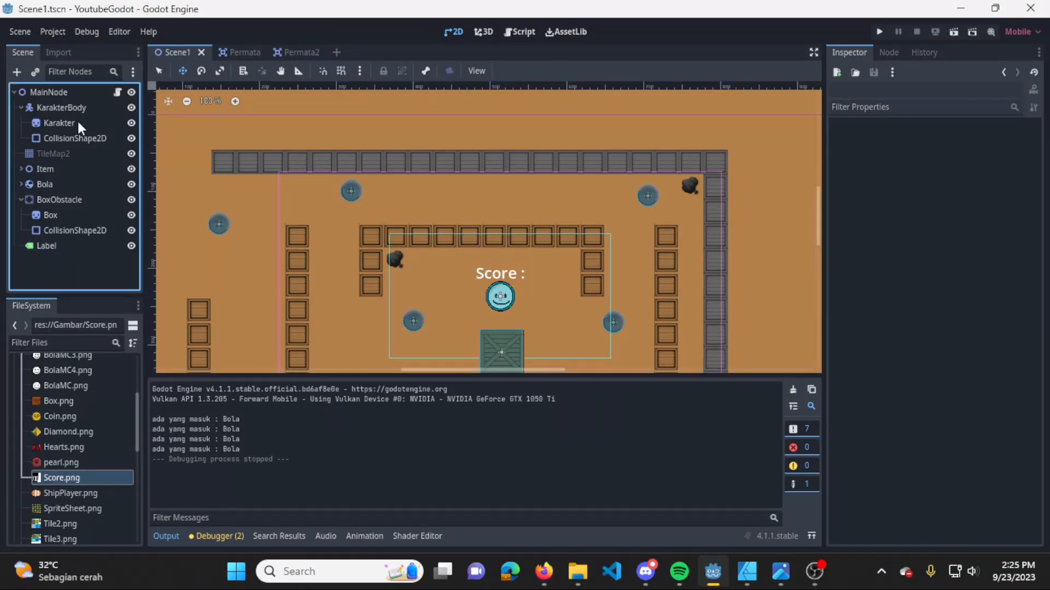
click(82, 97)
key(ctrl+a)
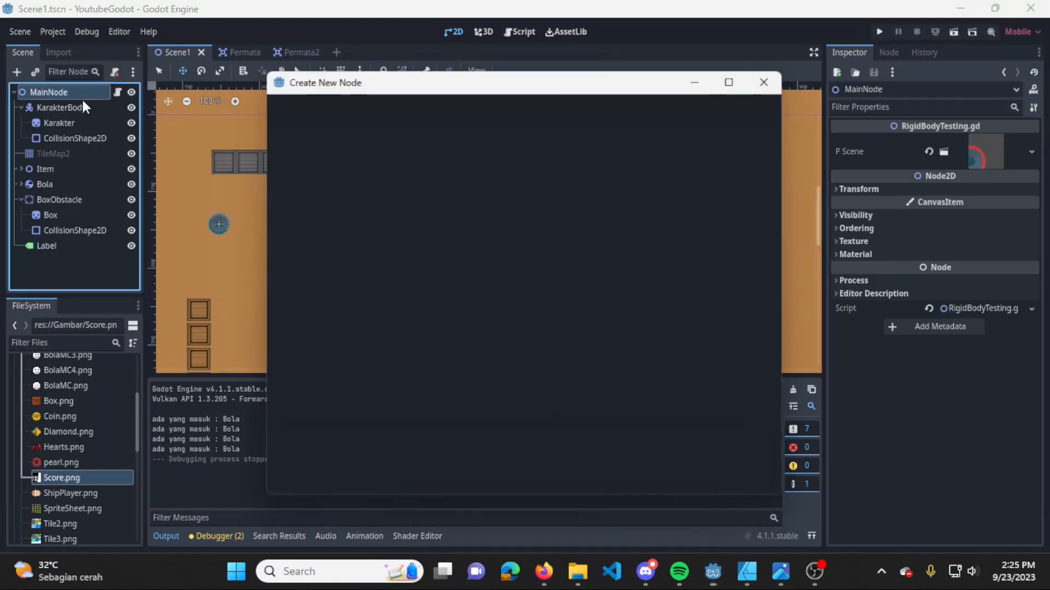
text(canvas)
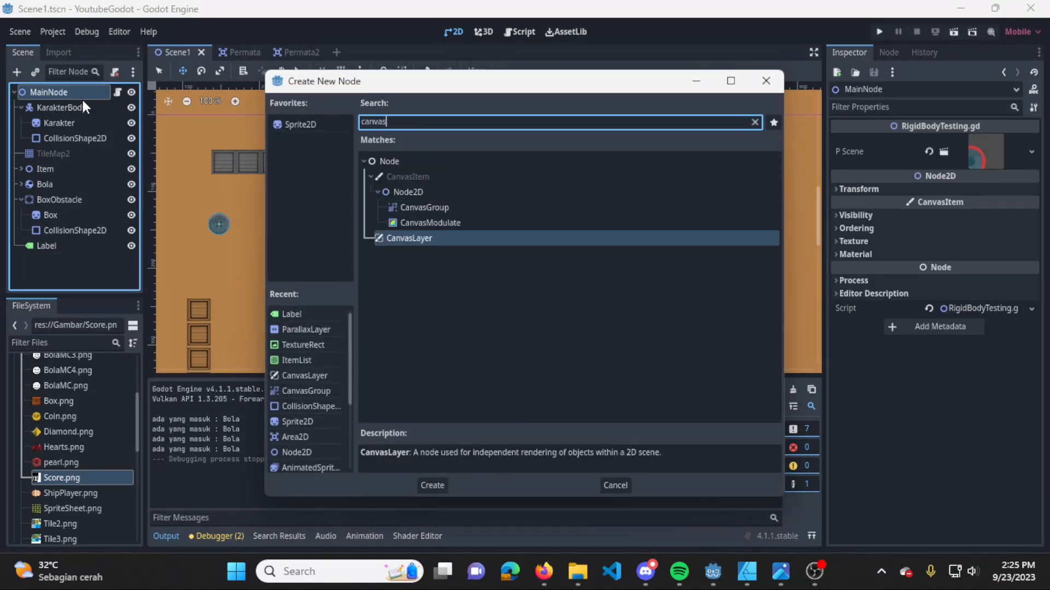
key(Return)
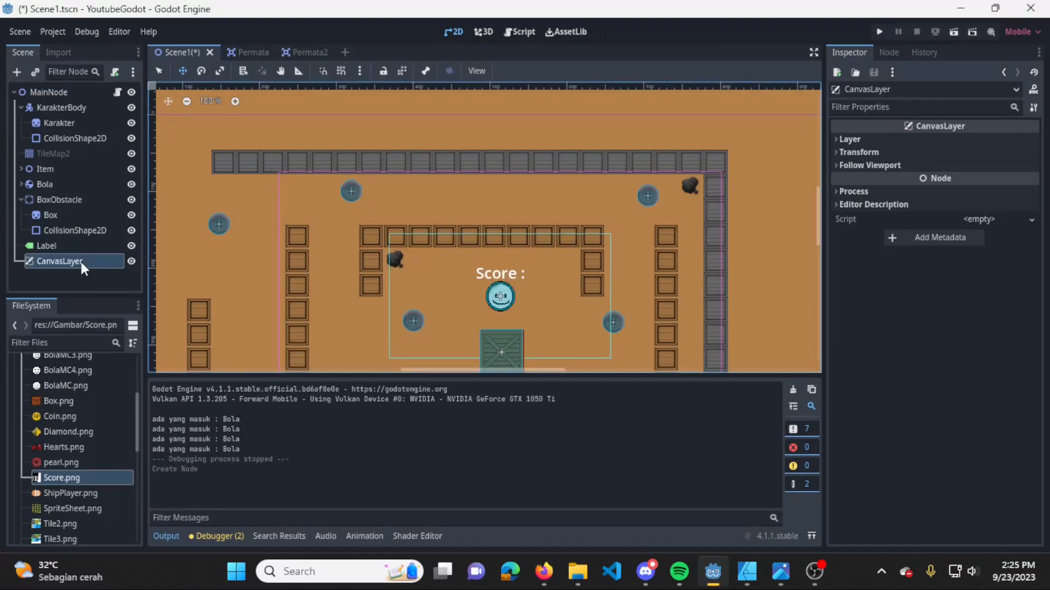
drag(73, 250, 97, 257)
click(97, 246)
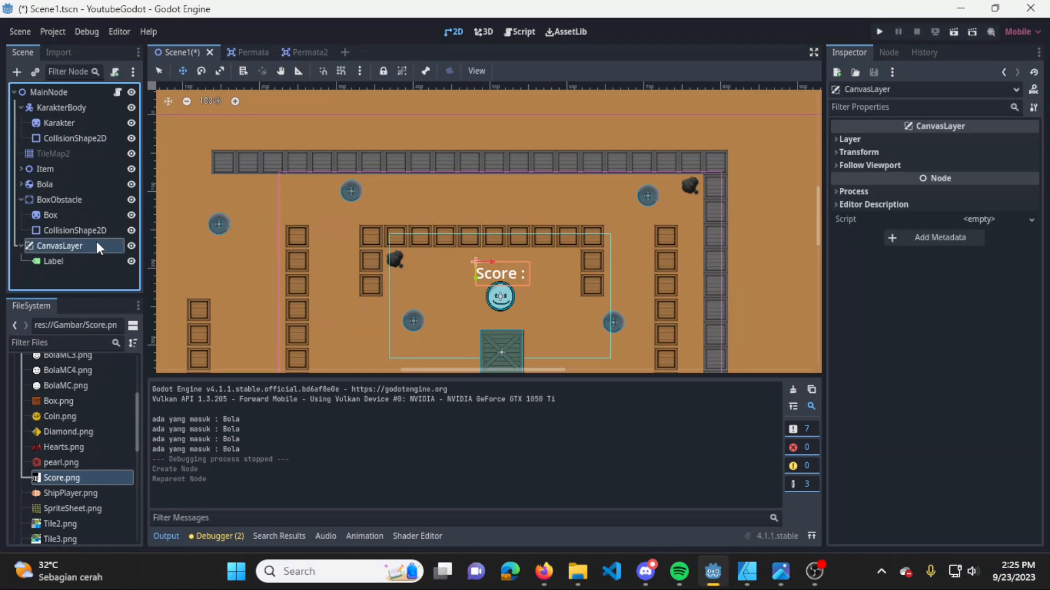
Run the project again and move the ball through the level to check the label's on-screen position under the CanvasLayer, then close the game
click(878, 31)
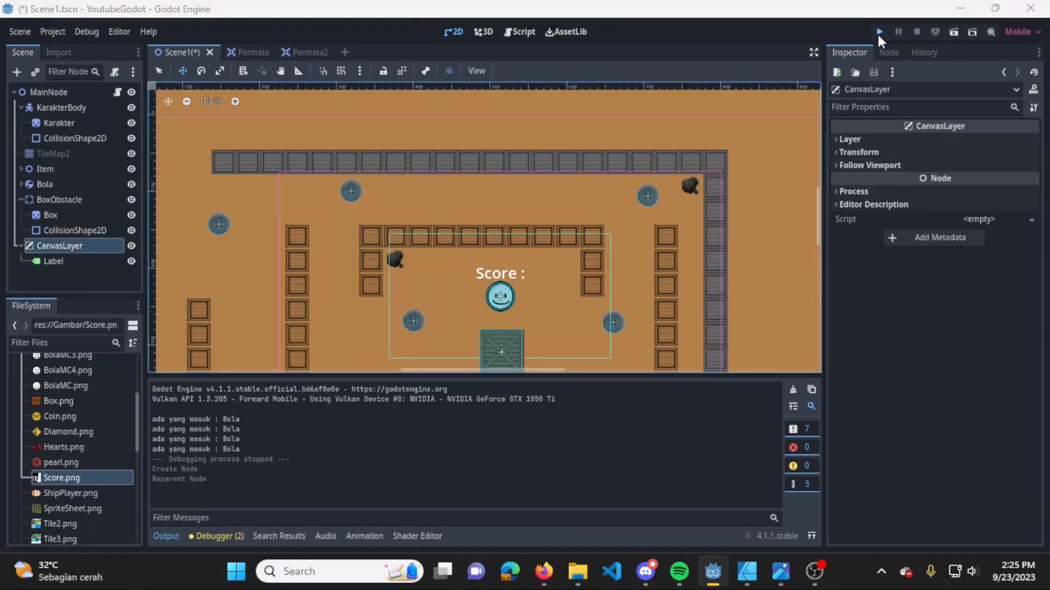
key(Left)
key(Down)
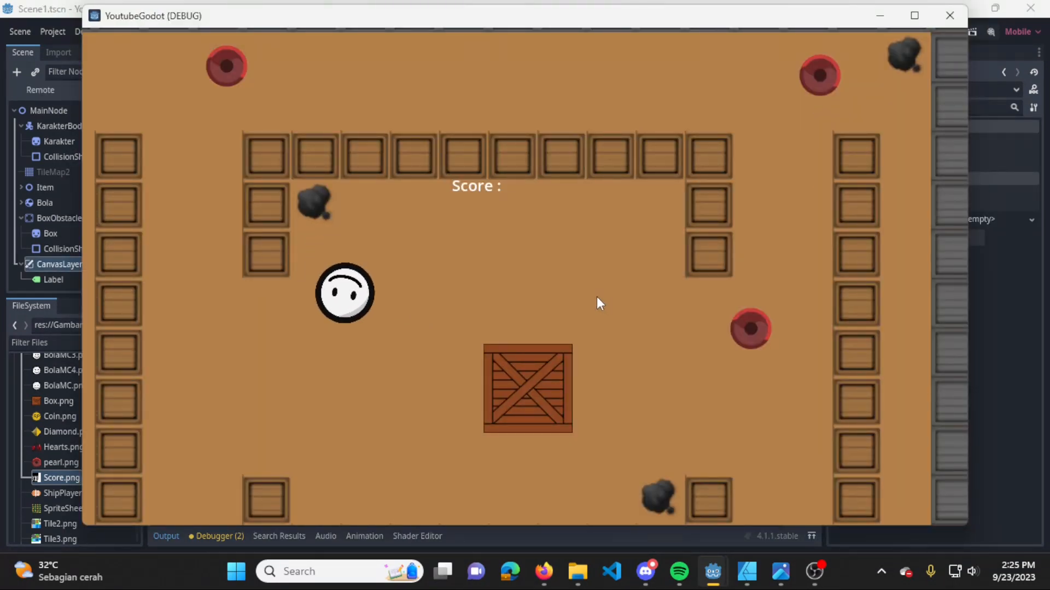
key(Left)
key(Right)
key(Down)
key(Left)
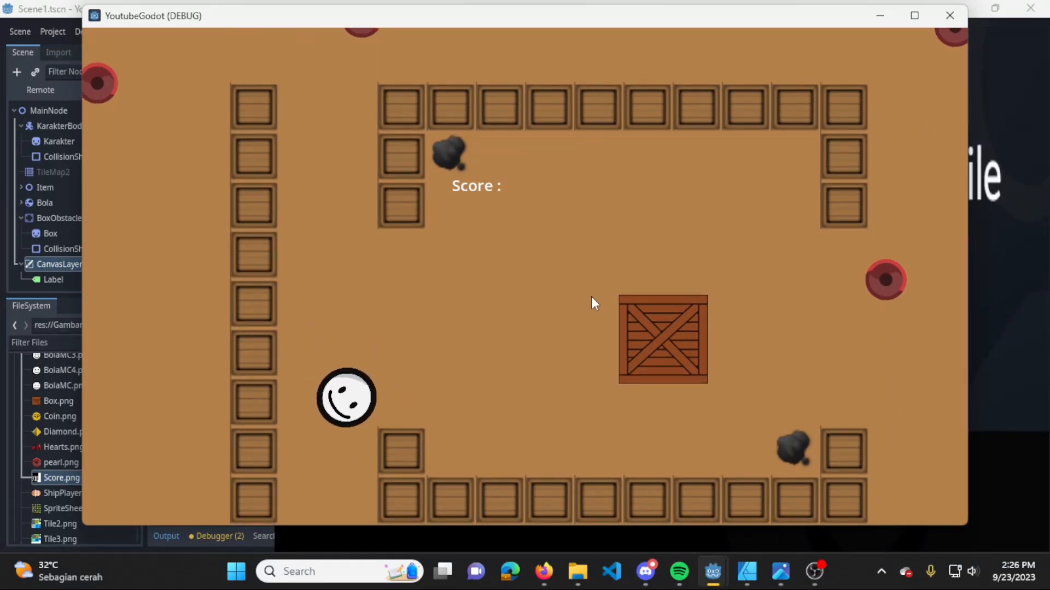
key(Right)
key(Up)
key(Right)
key(Down)
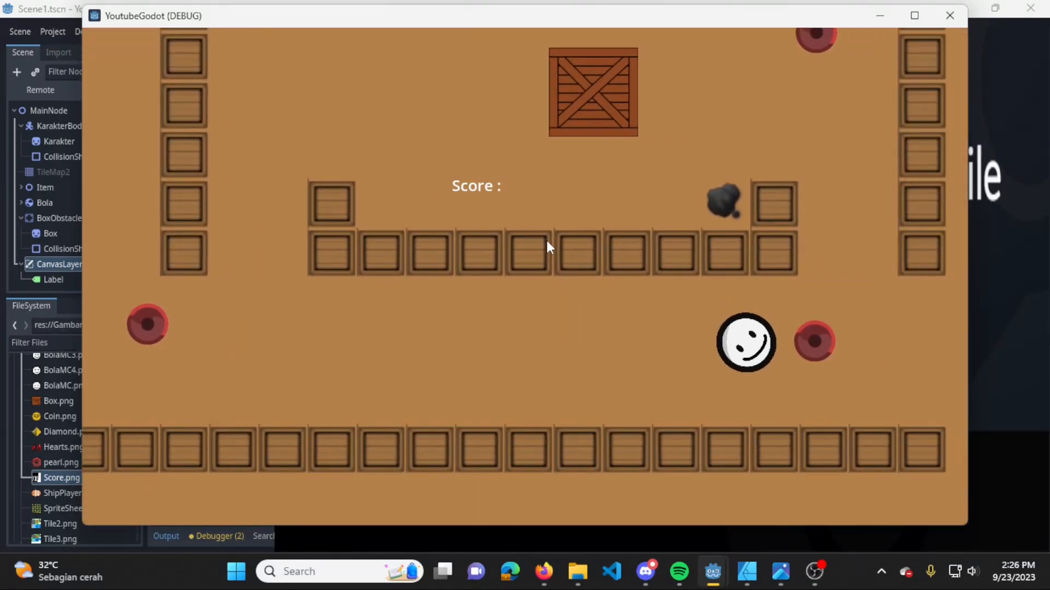
key(Left)
key(Down)
key(Left)
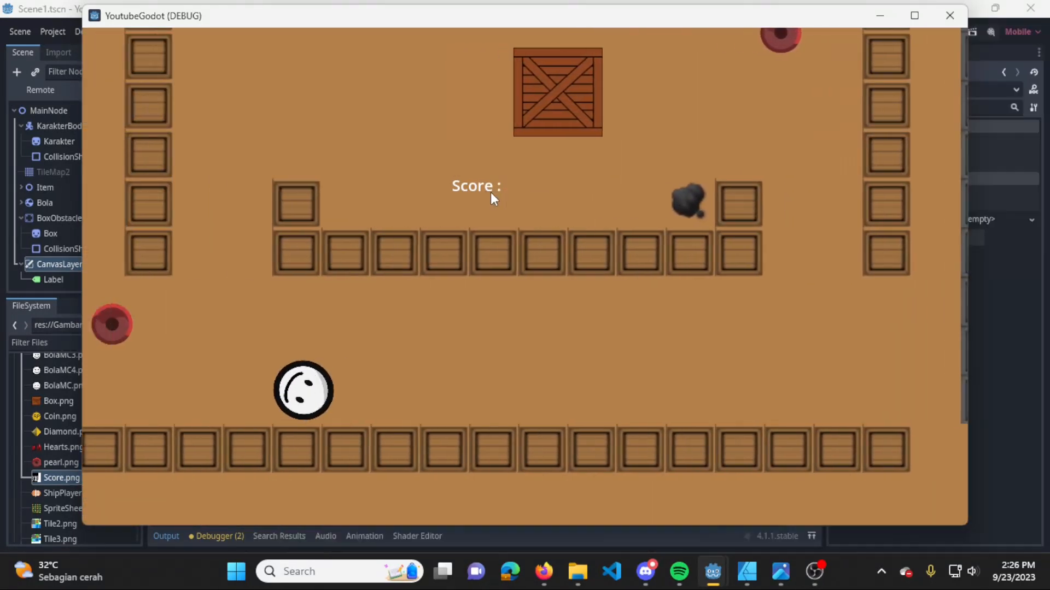
key(Right)
key(Up)
key(Left)
key(Up)
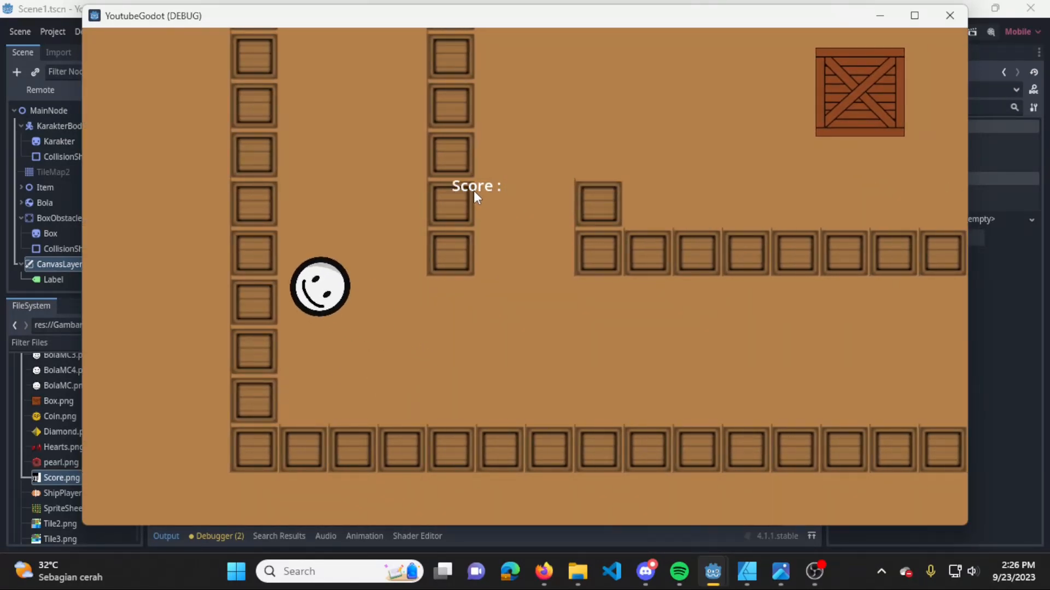
key(Right)
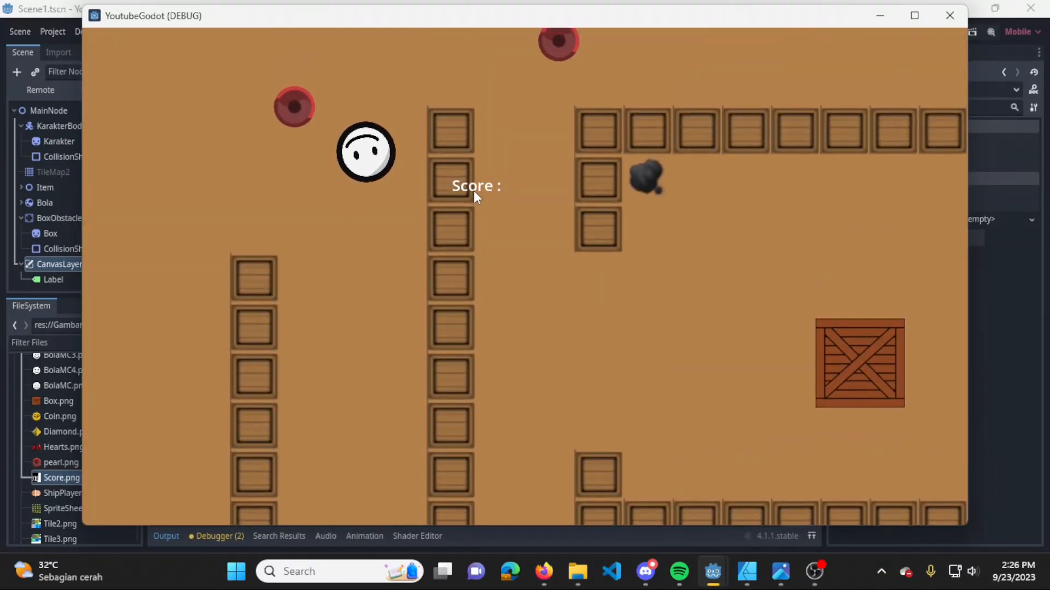
key(Right)
key(Down)
key(Left)
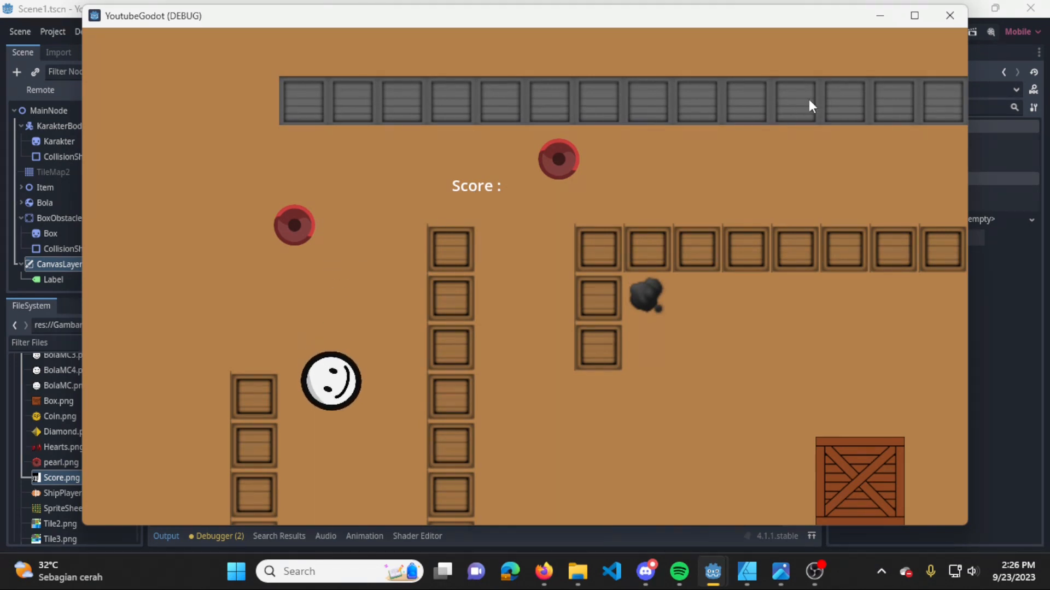
click(950, 15)
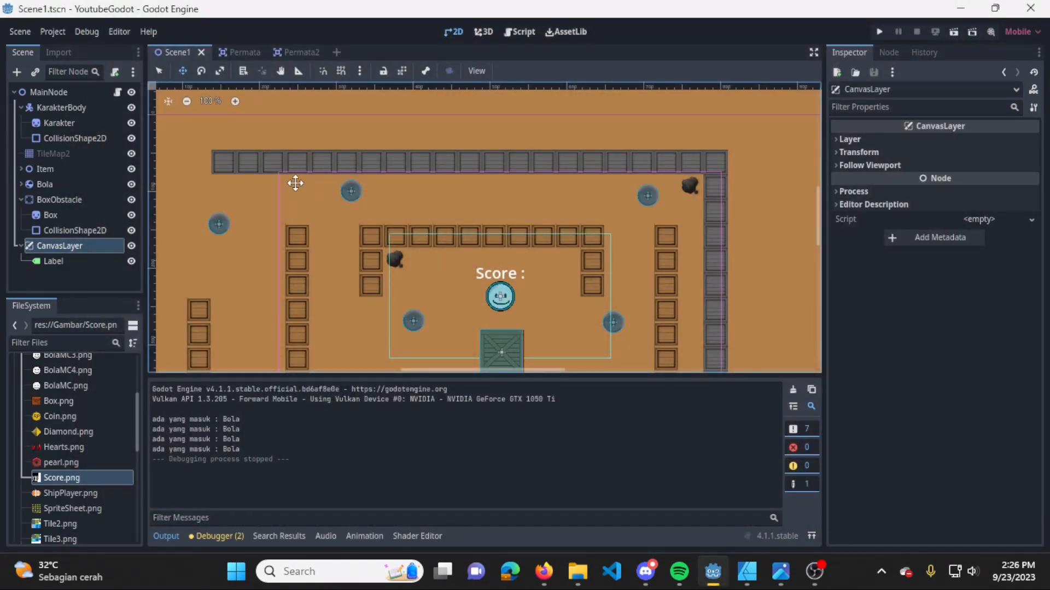
Move the score label to about (233, 85), near the upper-left inner corner of the grey block wall, and test-run the project
click(83, 255)
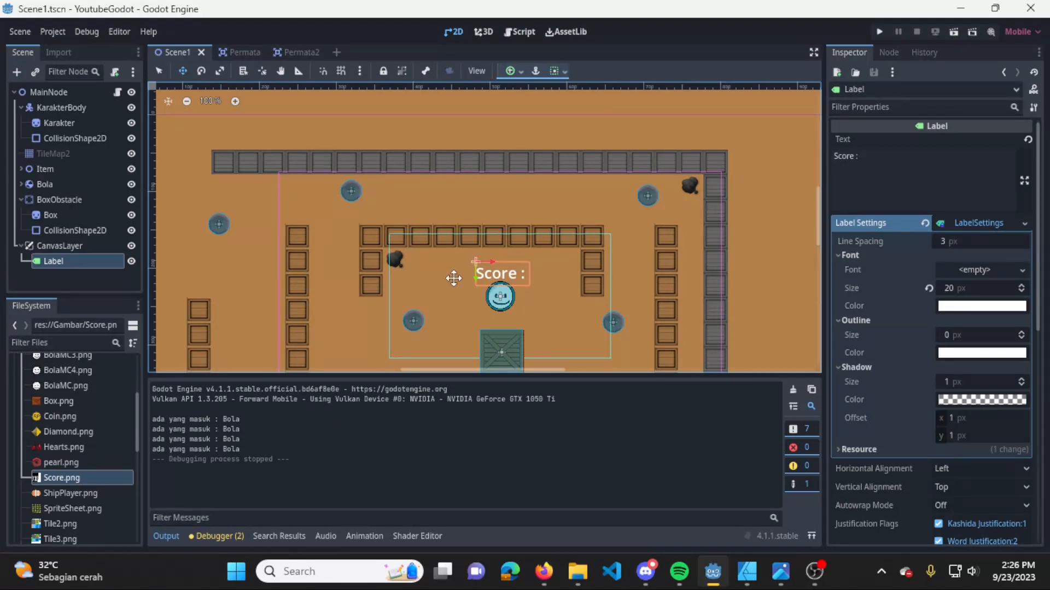
drag(481, 267, 290, 186)
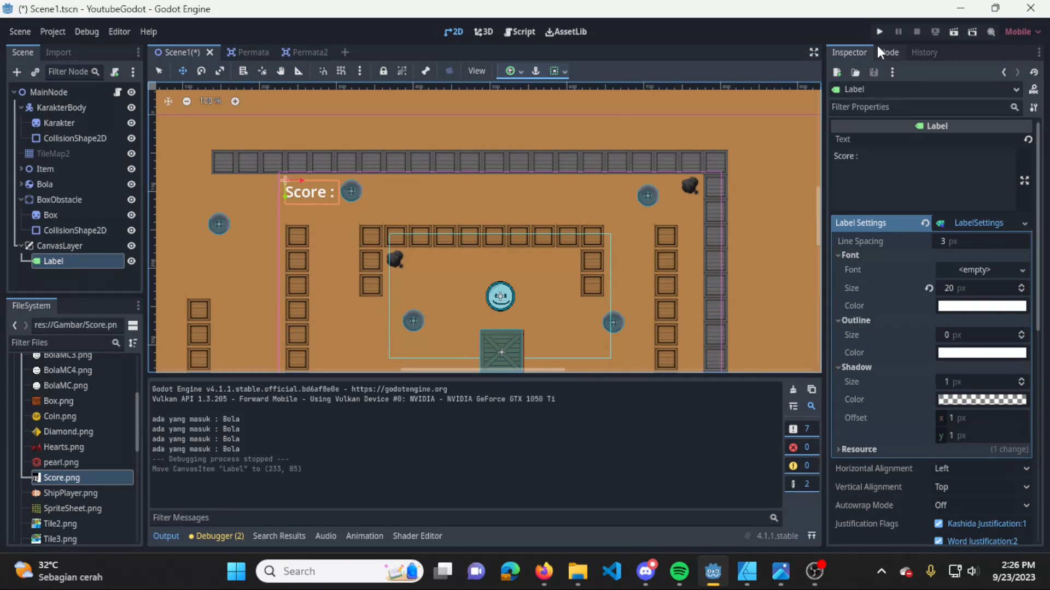
click(879, 31)
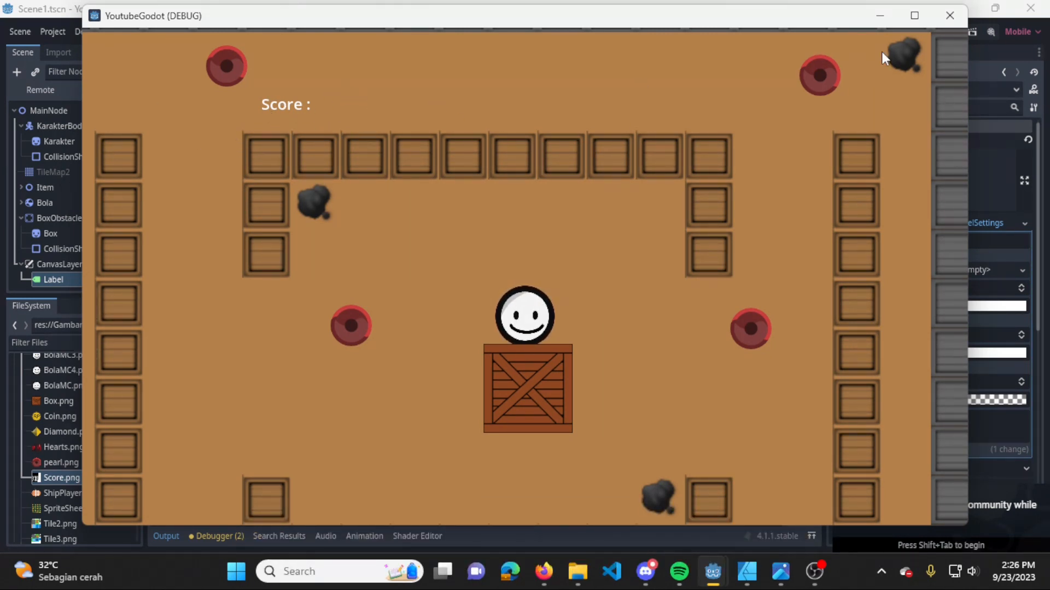
click(949, 16)
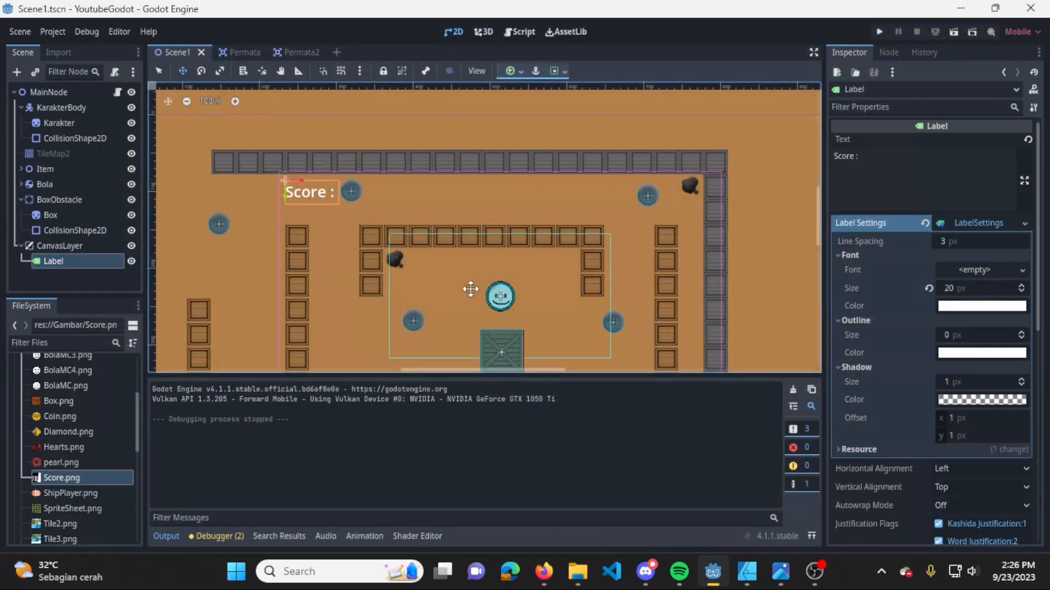
Apply the Top Left anchor preset to the score Label
scroll(474, 270, down, 2)
scroll(481, 208, down, 3)
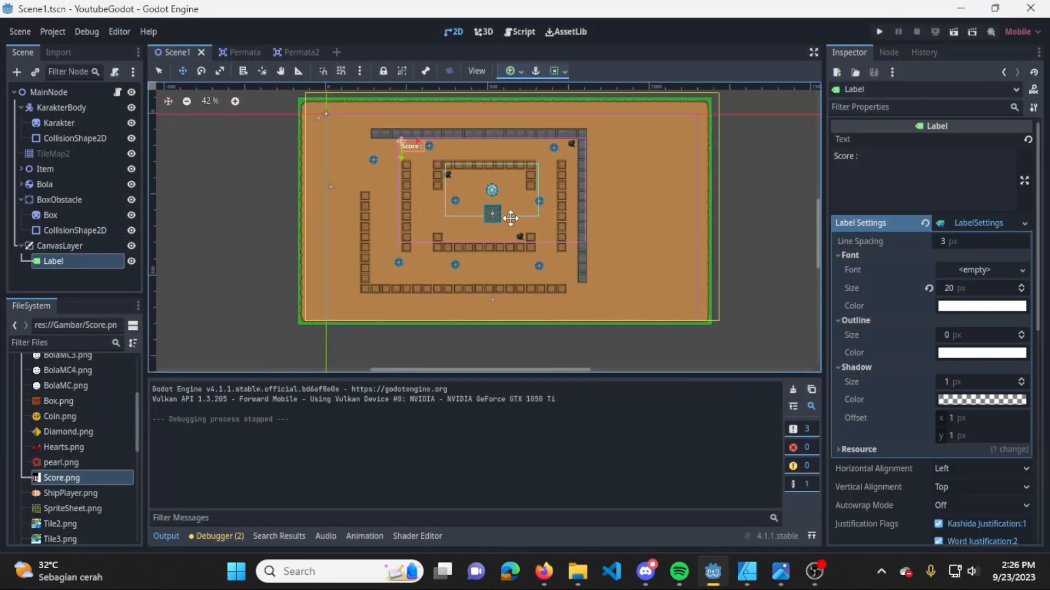
scroll(714, 189, up, 4)
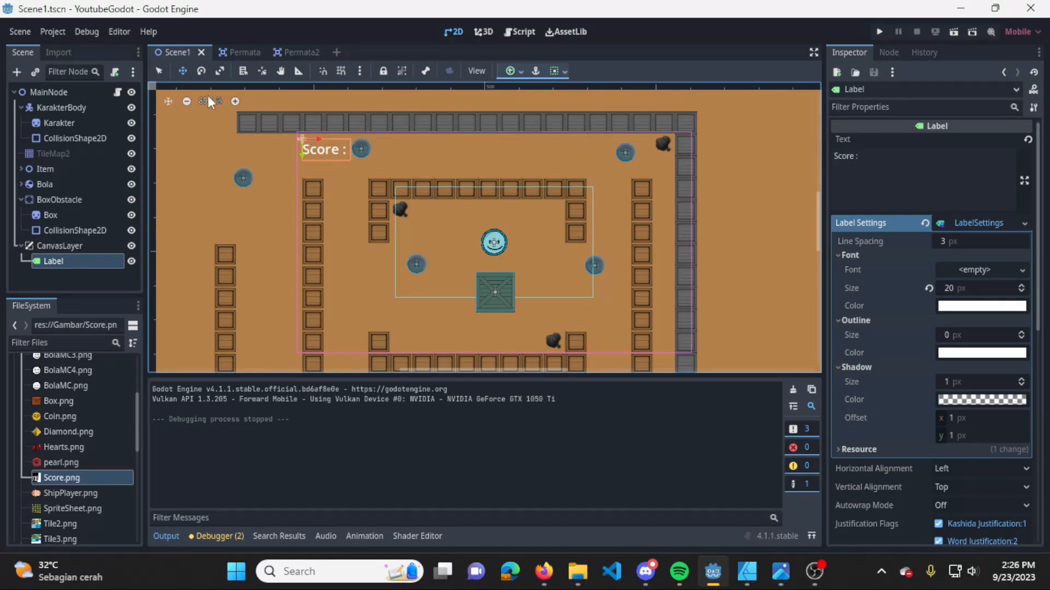
middle_drag(513, 204, 486, 213)
click(520, 71)
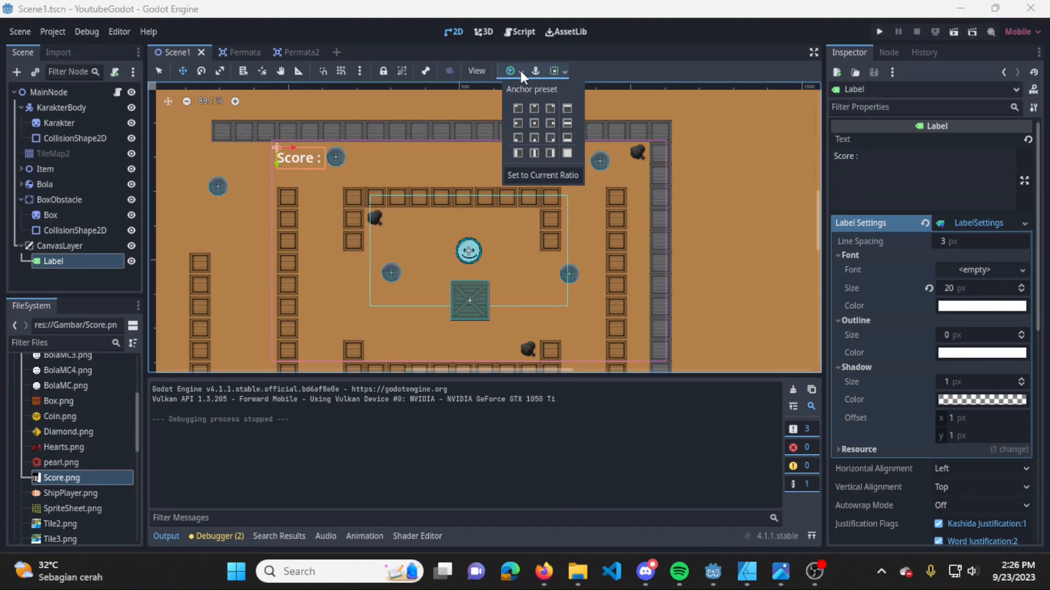
click(553, 72)
click(555, 71)
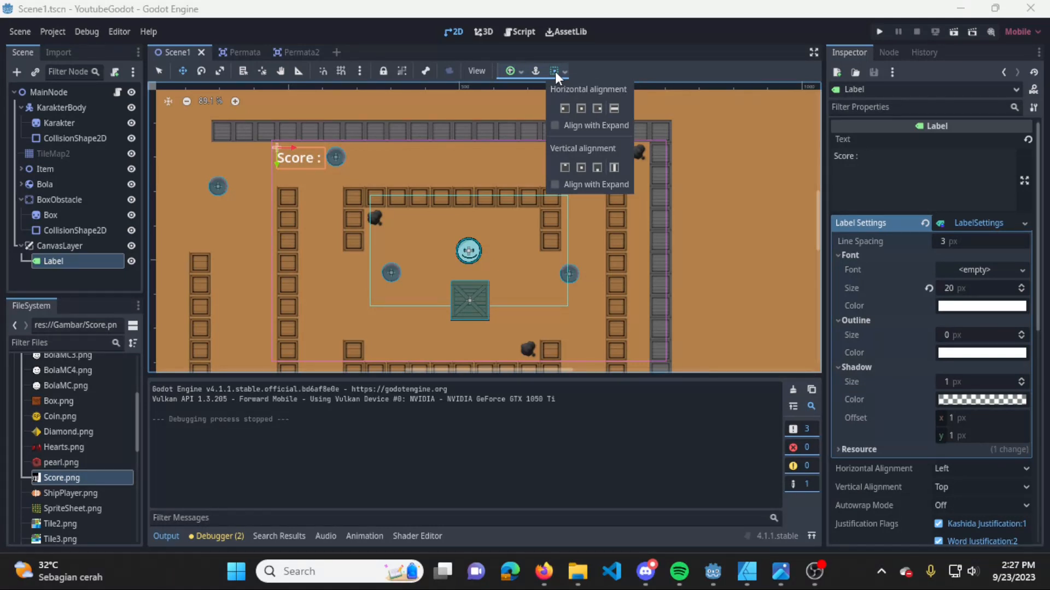
click(556, 71)
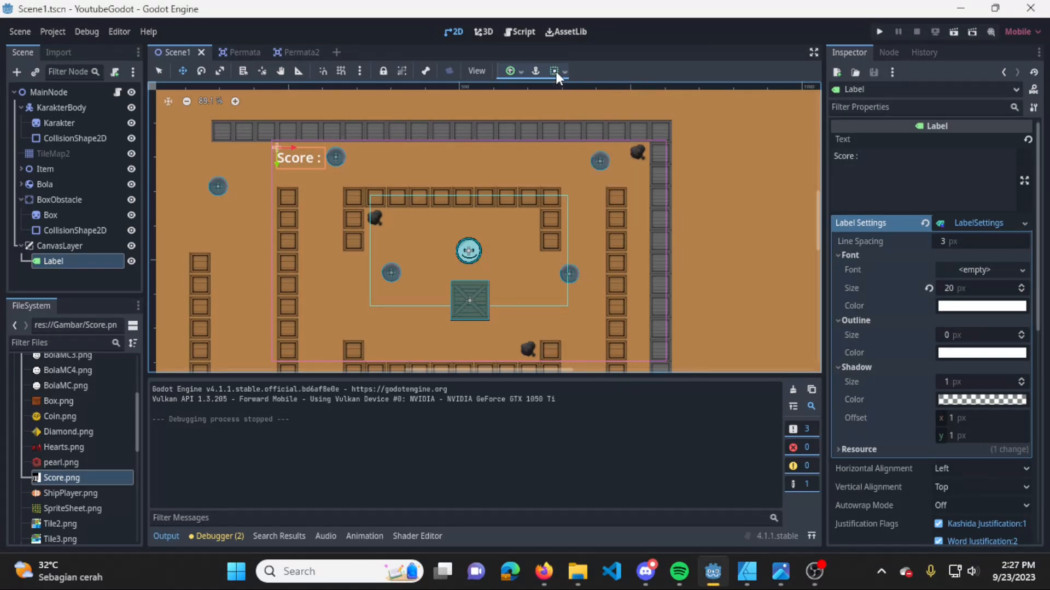
click(519, 71)
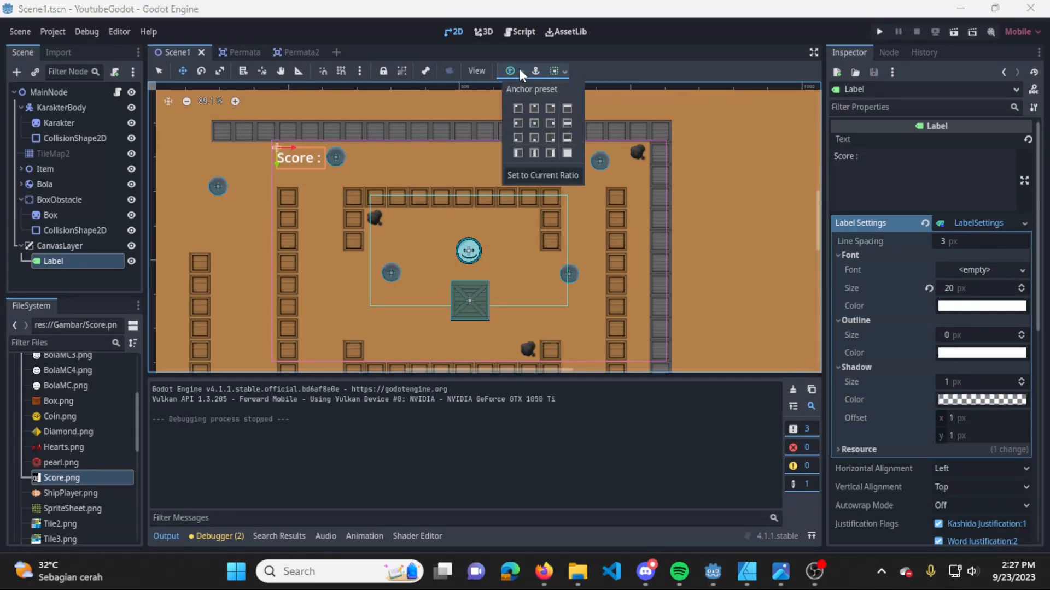
click(517, 107)
scroll(392, 161, down, 1)
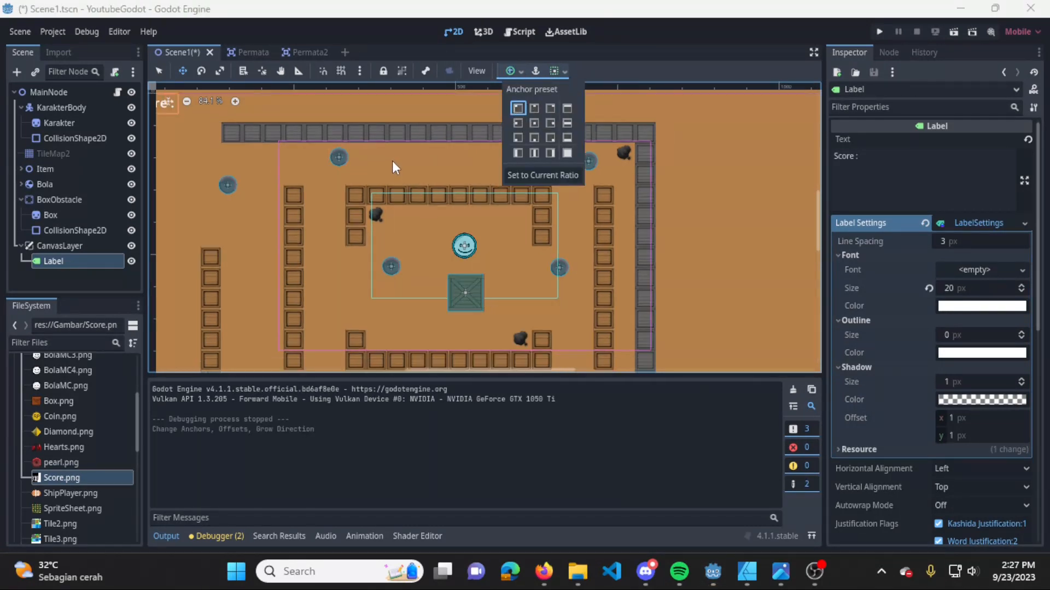
scroll(392, 161, down, 5)
click(380, 182)
middle_drag(316, 166, 334, 148)
scroll(377, 203, down, 3)
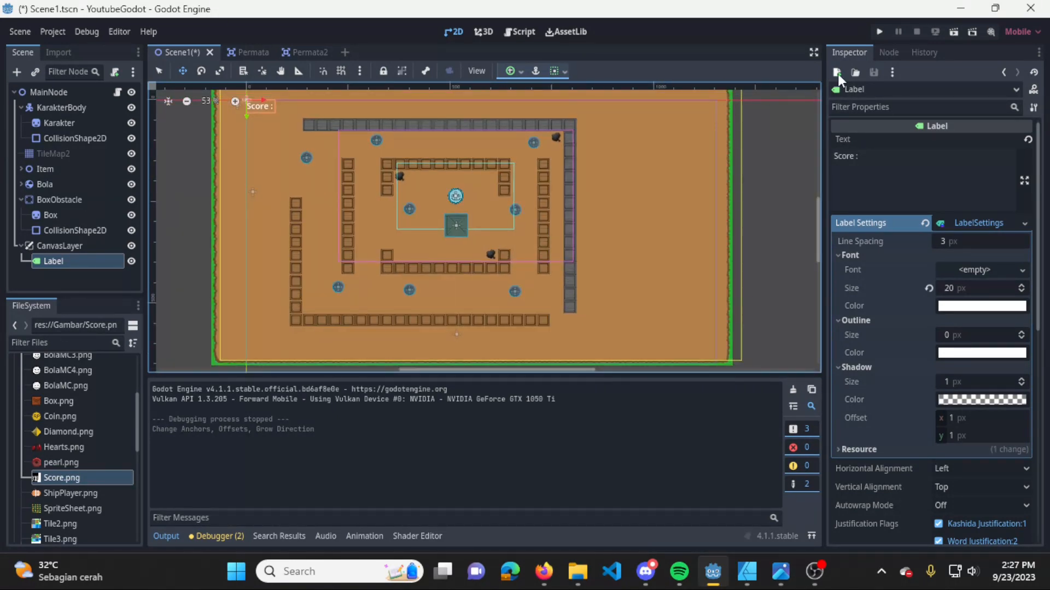
Run the project and roll the ball sideways to check the score label's on-screen position, then close the game
click(879, 31)
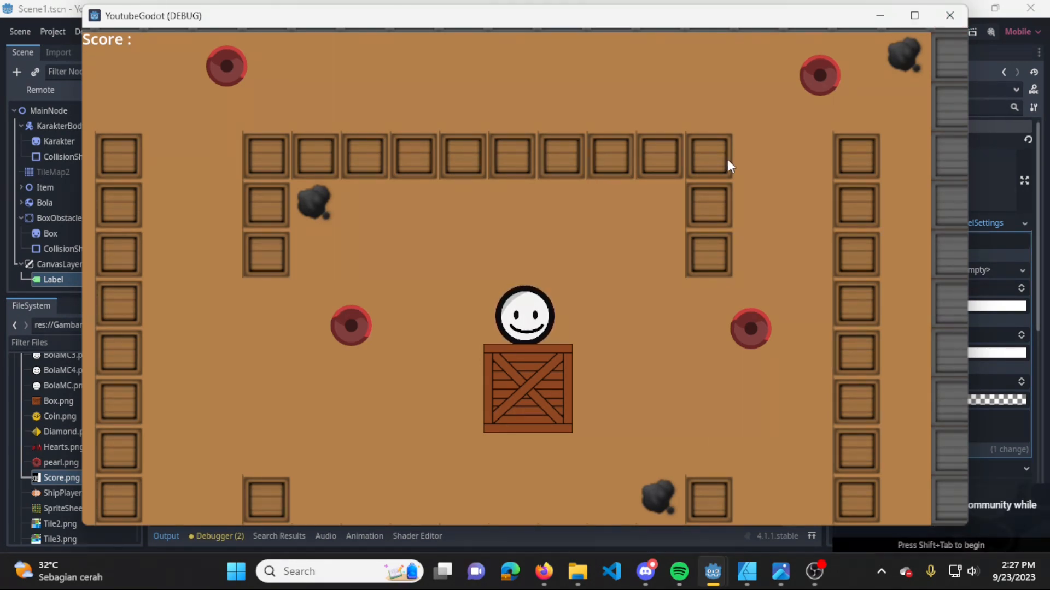
key(Right)
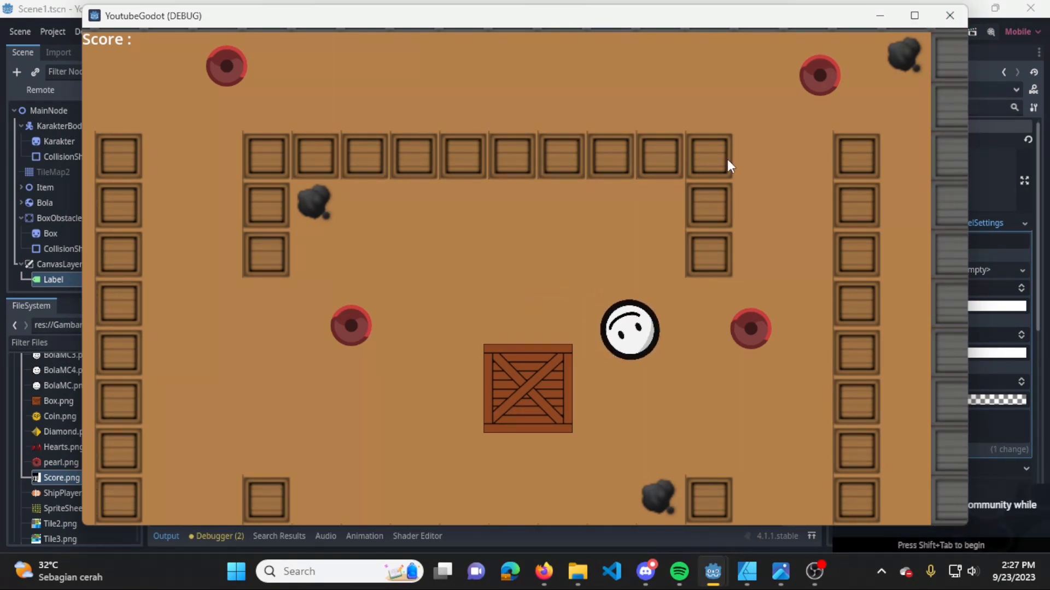
key(Left)
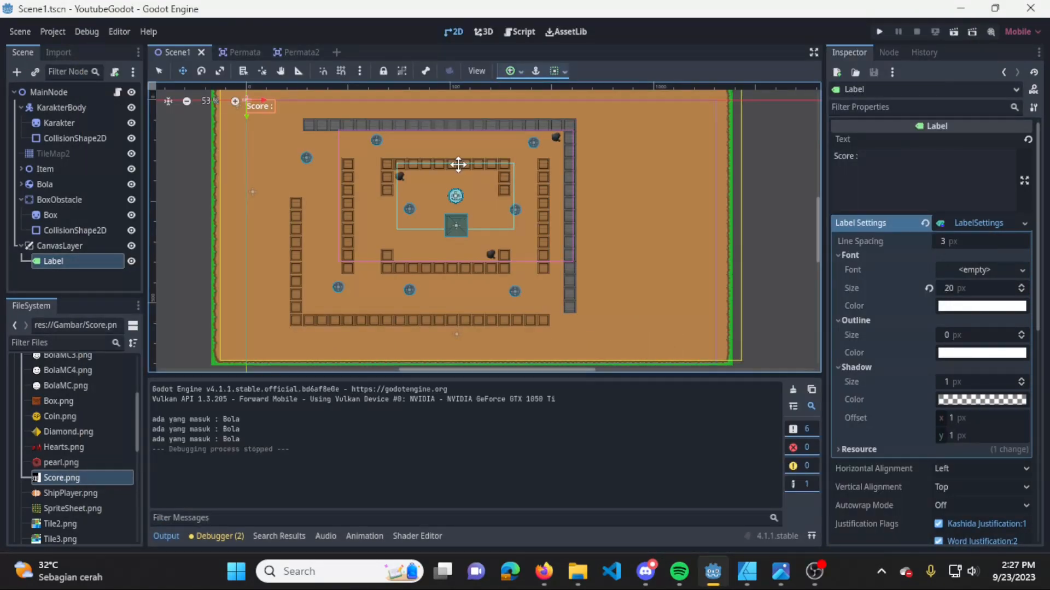
Apply the Top Wide anchor preset to the score Label and set its horizontal container sizing to centered
middle_drag(476, 178, 494, 198)
click(512, 74)
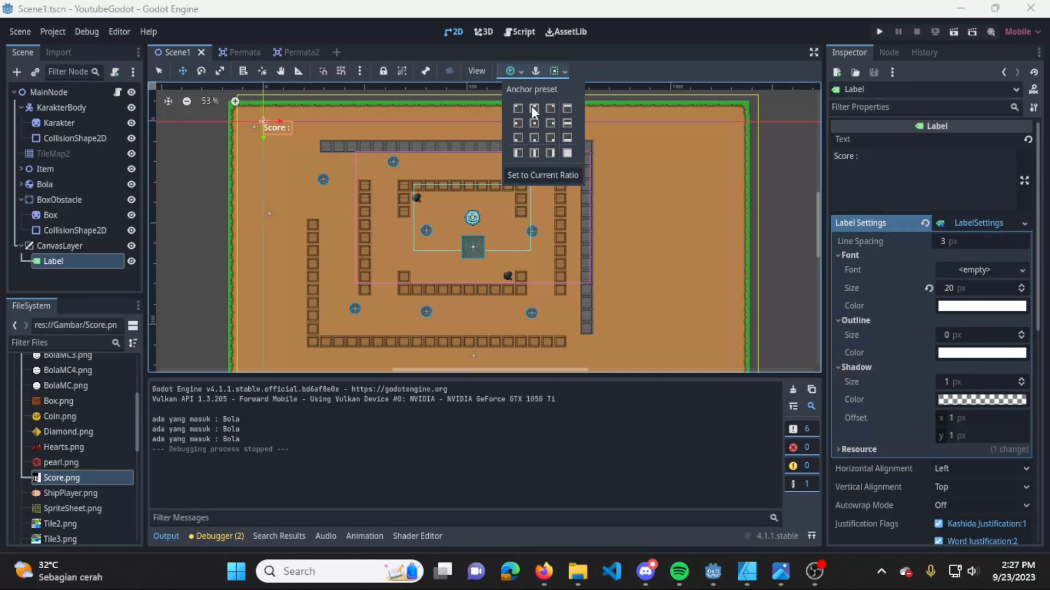
click(567, 108)
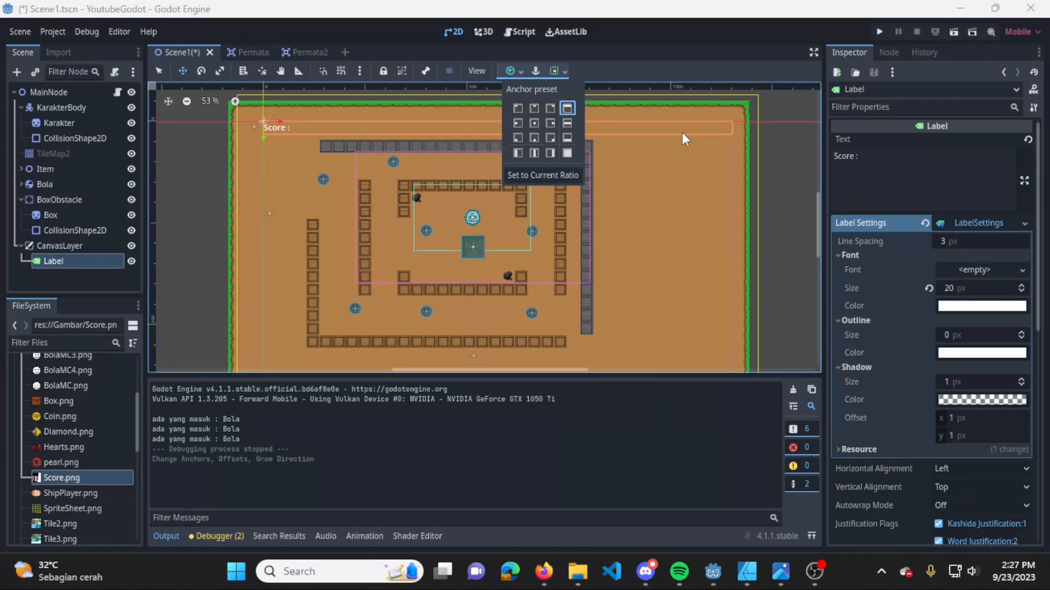
click(561, 72)
click(561, 72)
click(581, 108)
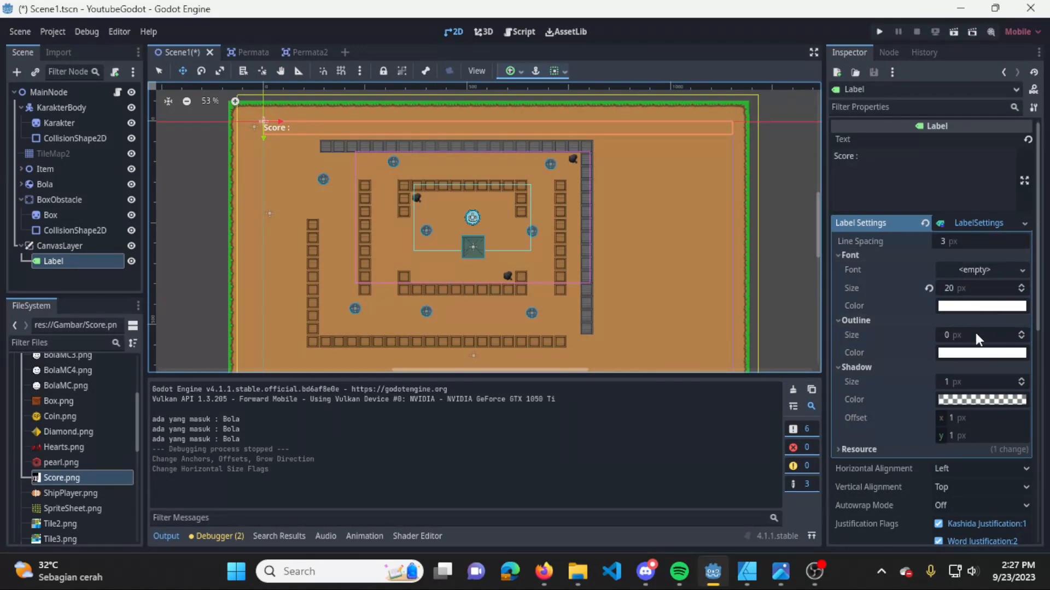
Set the score Label's Horizontal Alignment to Center
click(973, 471)
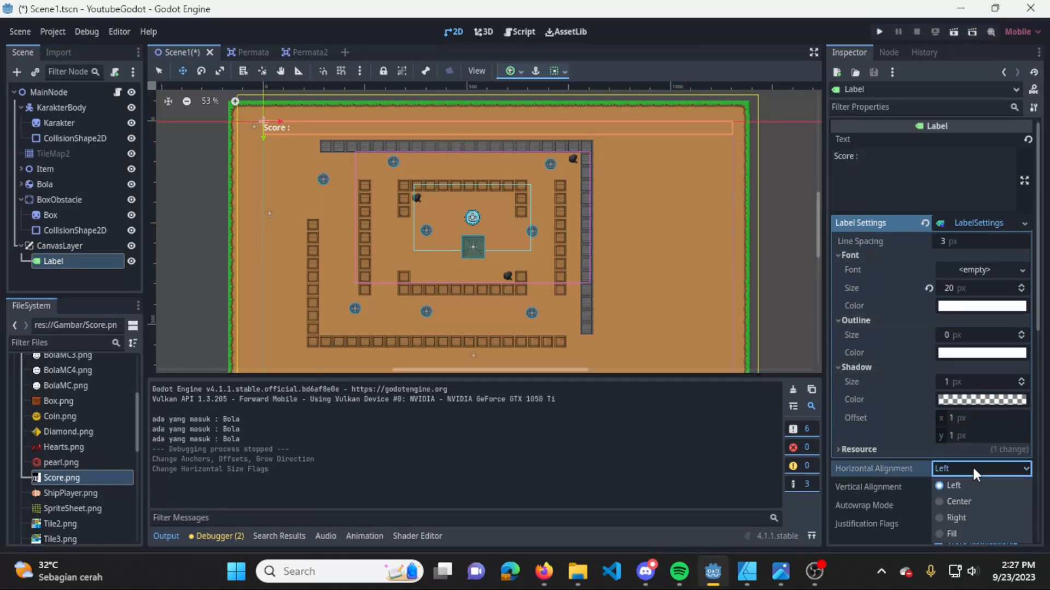
click(971, 499)
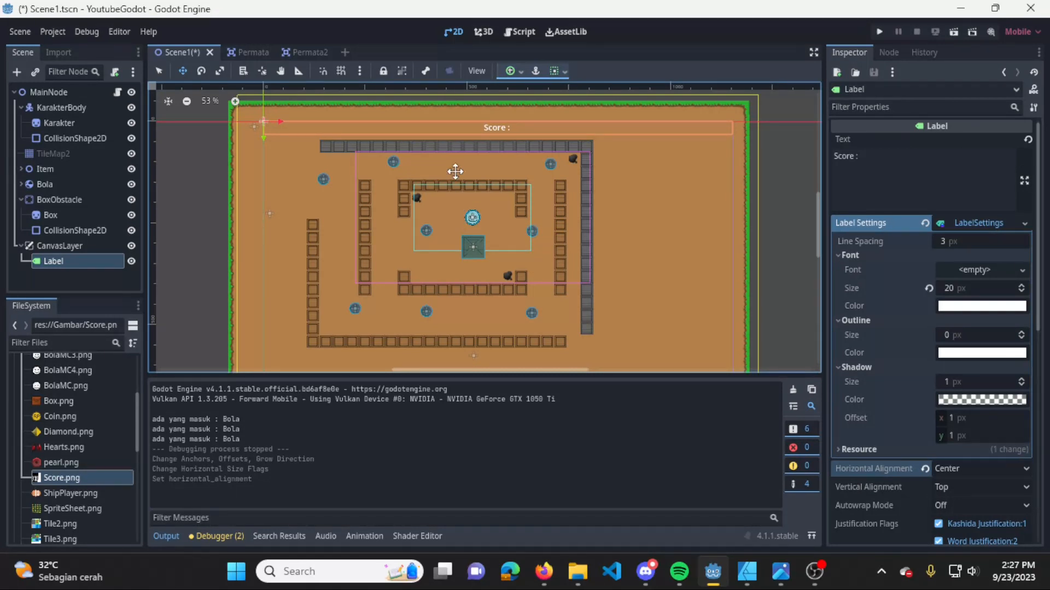
scroll(908, 342, down, 1)
middle_drag(517, 198, 525, 199)
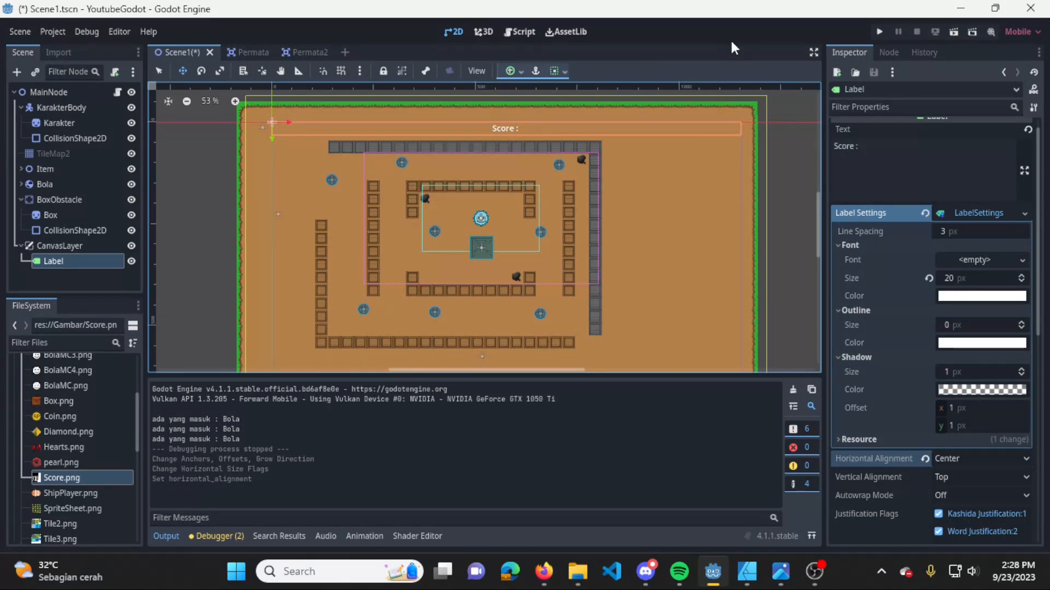
Run the project, narrow the game window to check how the score label follows its width, and close the game
click(878, 31)
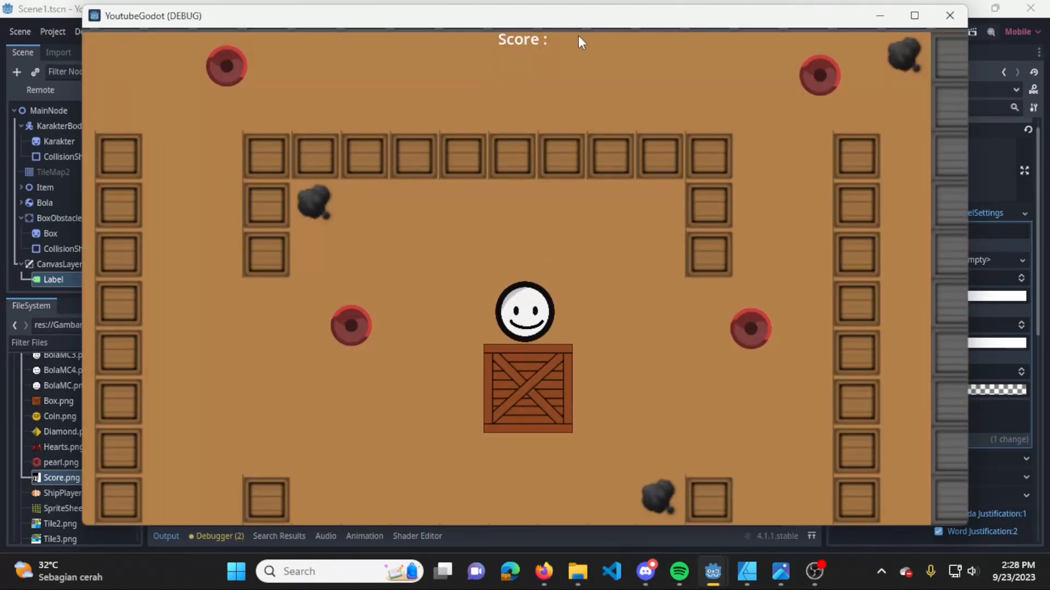
drag(964, 197, 715, 269)
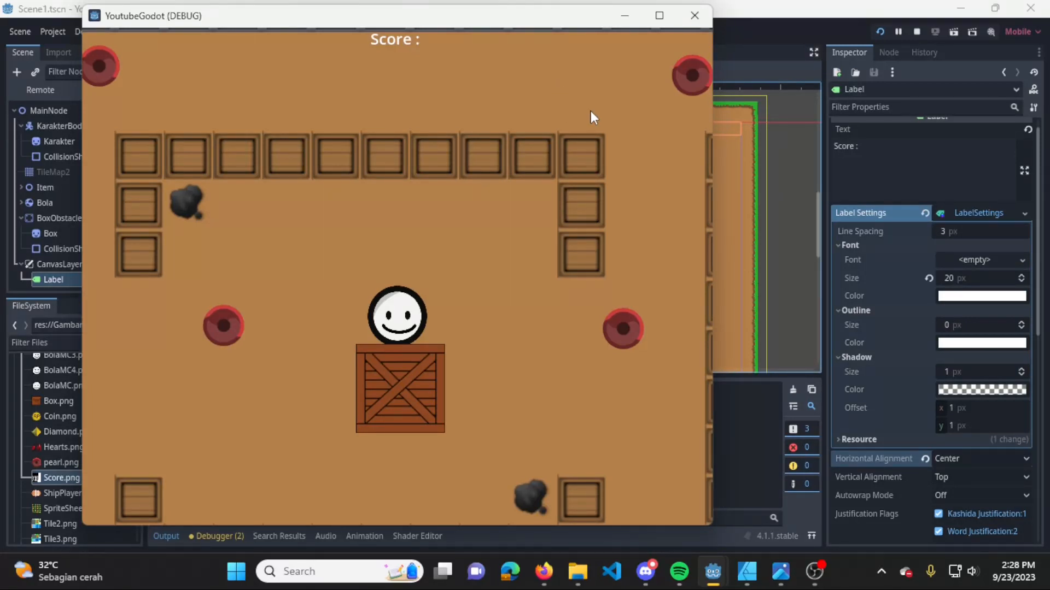
click(700, 18)
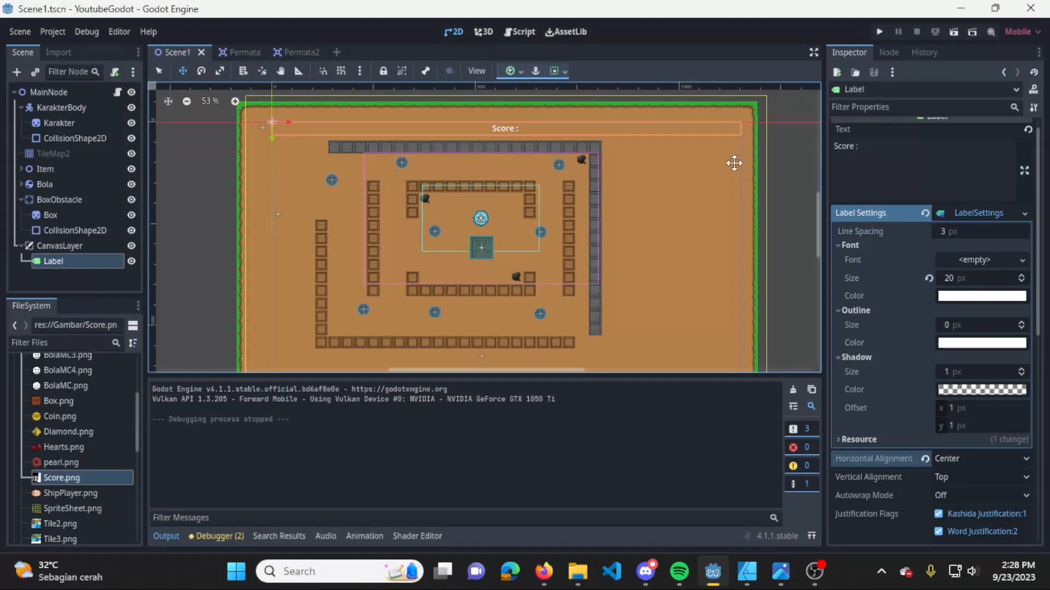
Try the Bottom Wide, Right Wide, VCenter Wide, Left Wide and Full Rect anchor presets on the Label, ending back on Top Wide
click(508, 71)
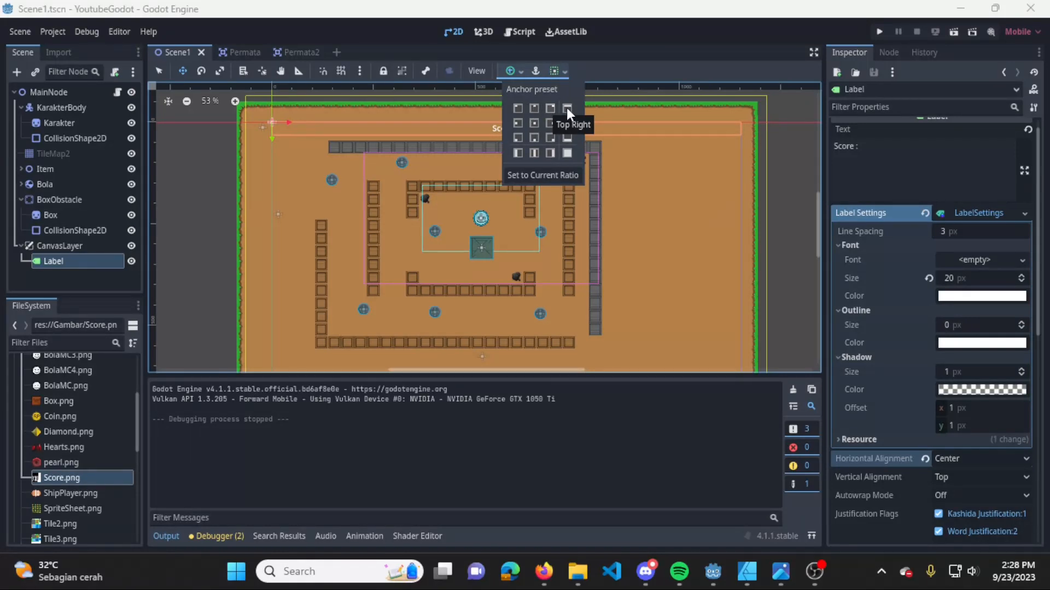
click(568, 138)
scroll(572, 211, down, 2)
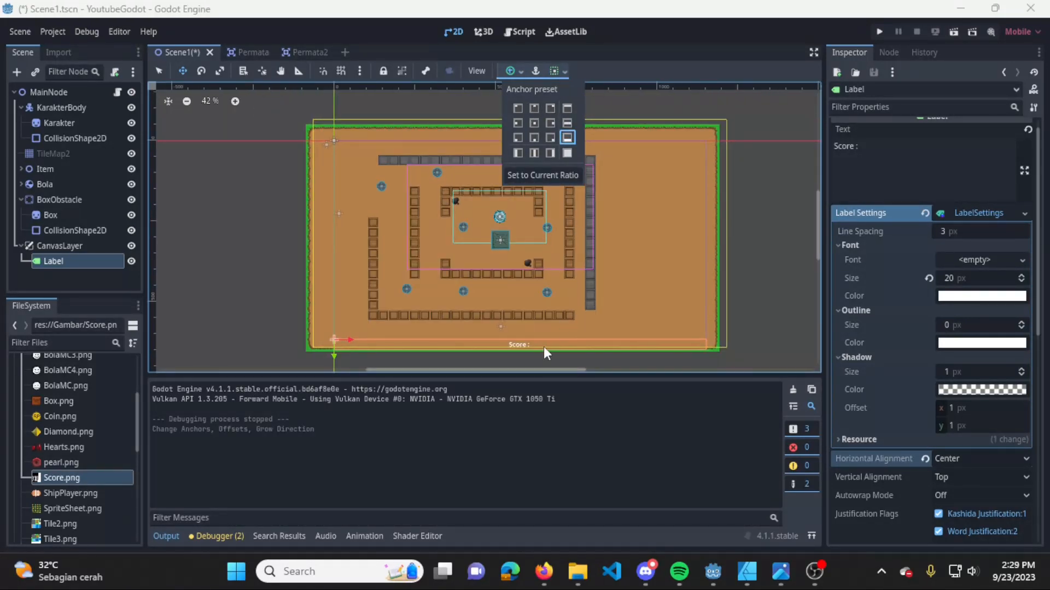
click(550, 153)
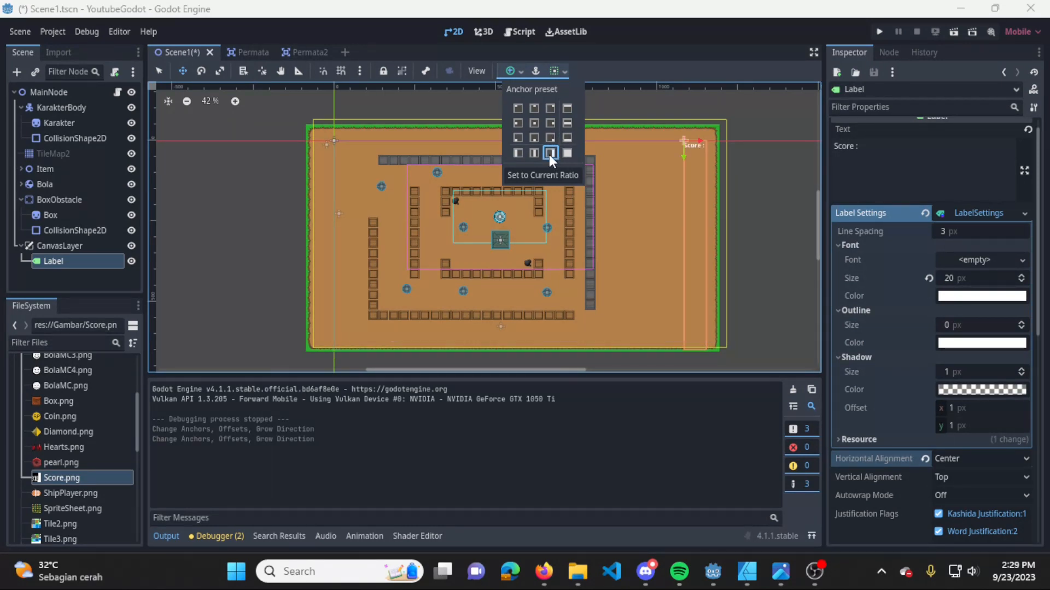
click(533, 153)
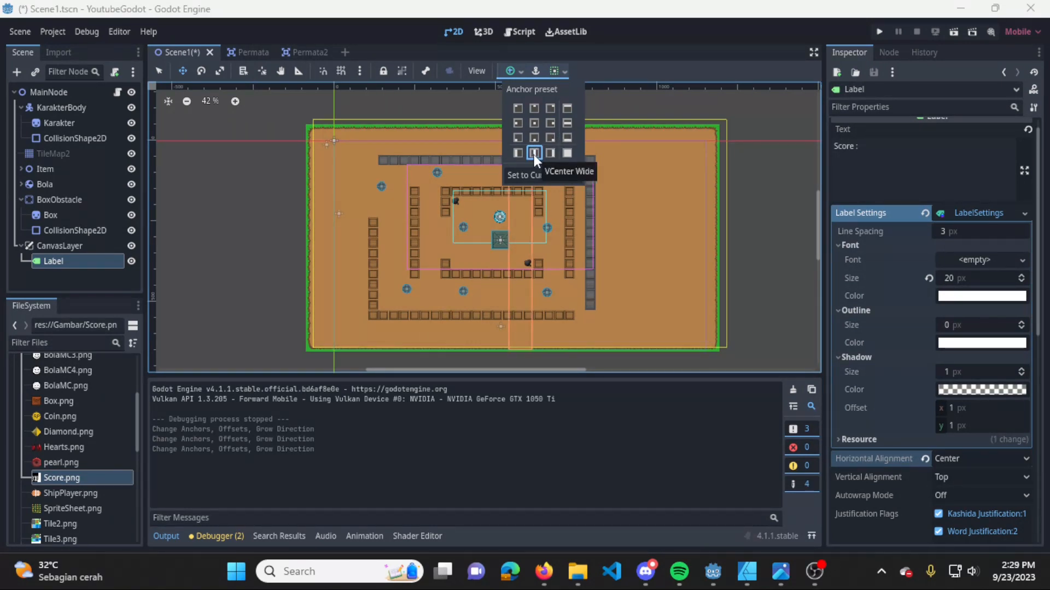
click(516, 153)
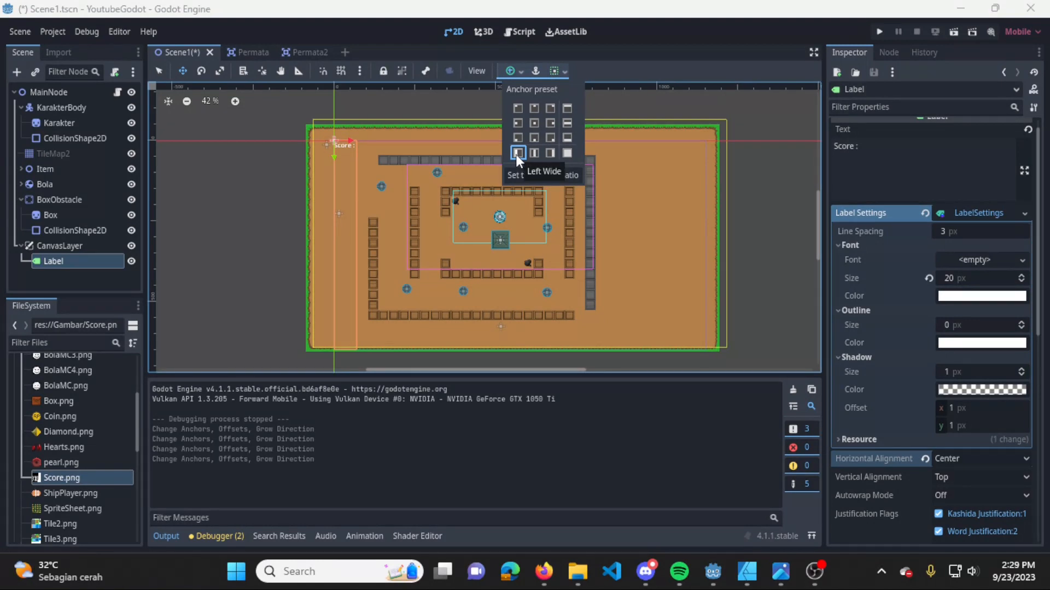
click(567, 154)
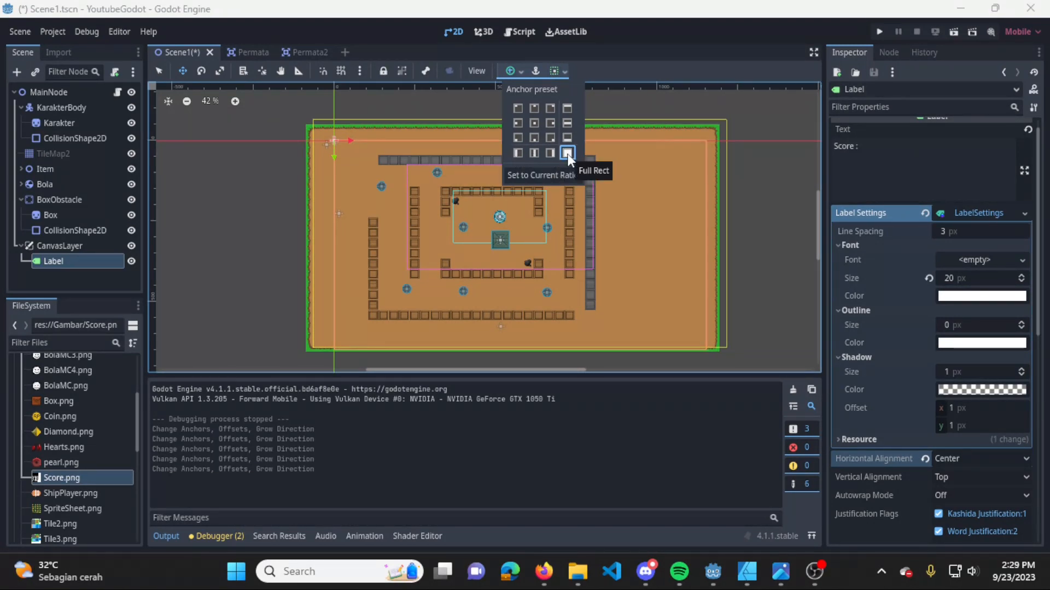
click(567, 108)
scroll(531, 184, up, 1)
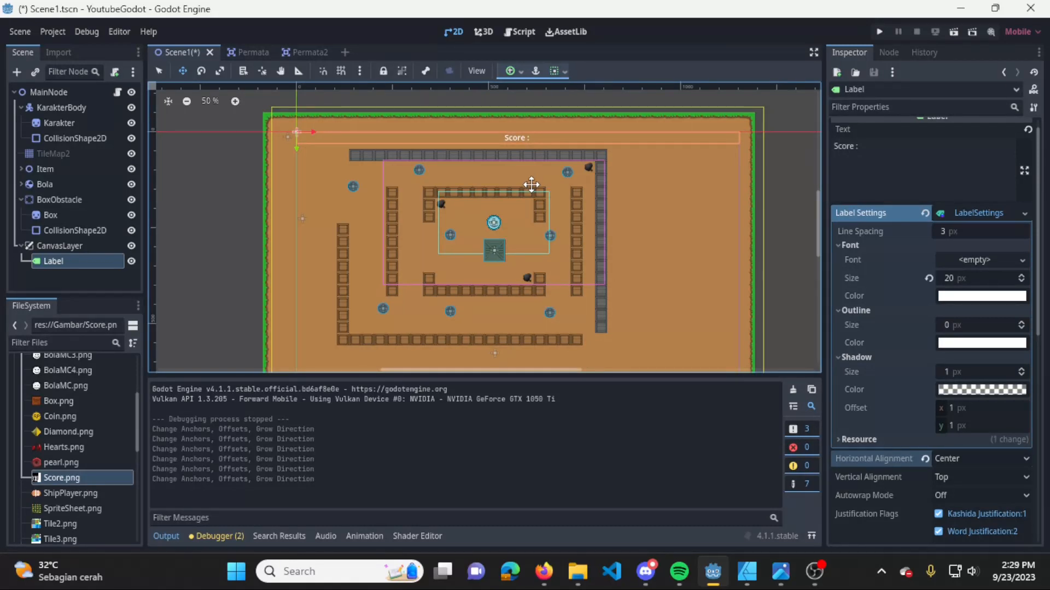
Add a TextureRect node under CanvasLayer and assign Score.png as its texture
click(97, 246)
key(ctrl+a)
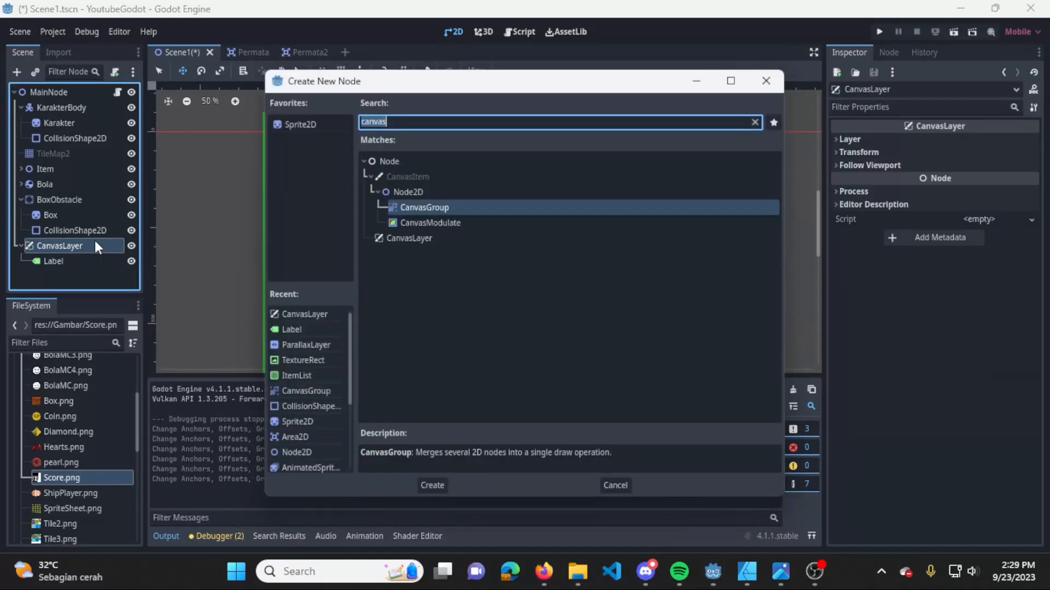
text(texture)
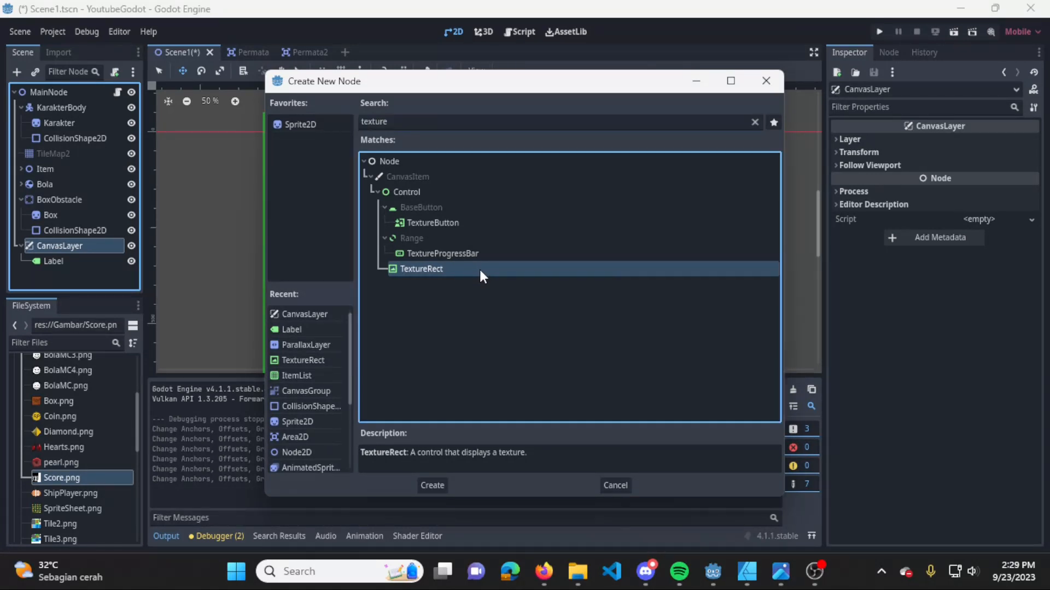
double_click(480, 270)
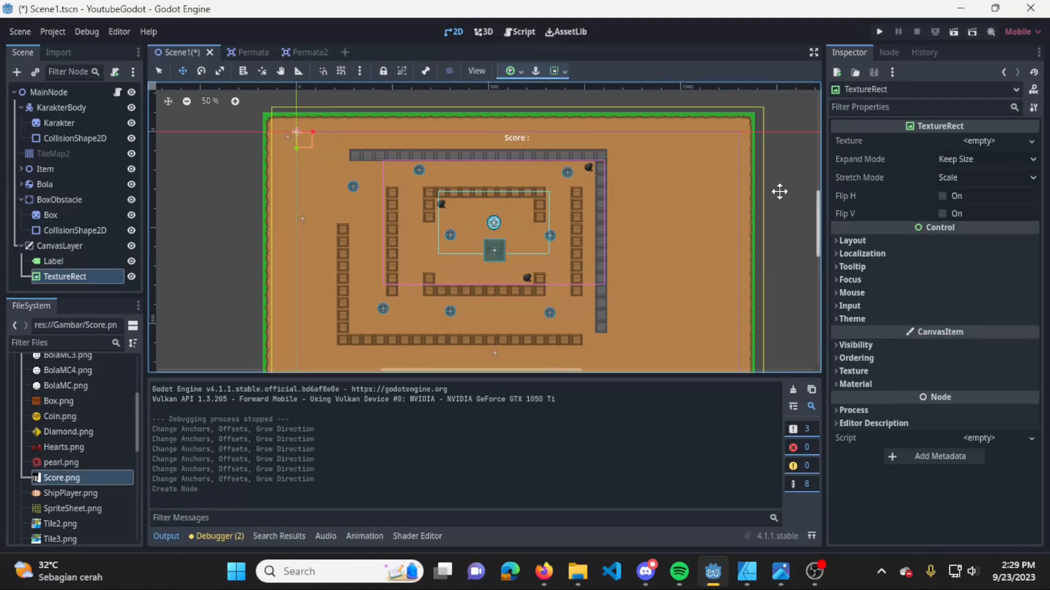
drag(78, 478, 984, 143)
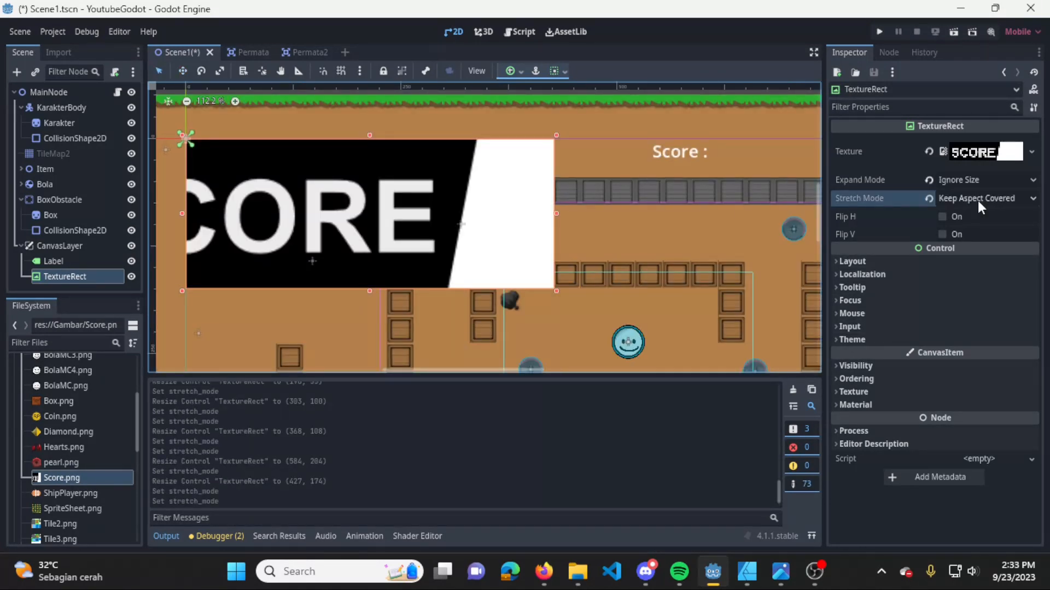
Set the TextureRect's Stretch Mode to Scale and shrink it to about 168 × 52 px
click(978, 199)
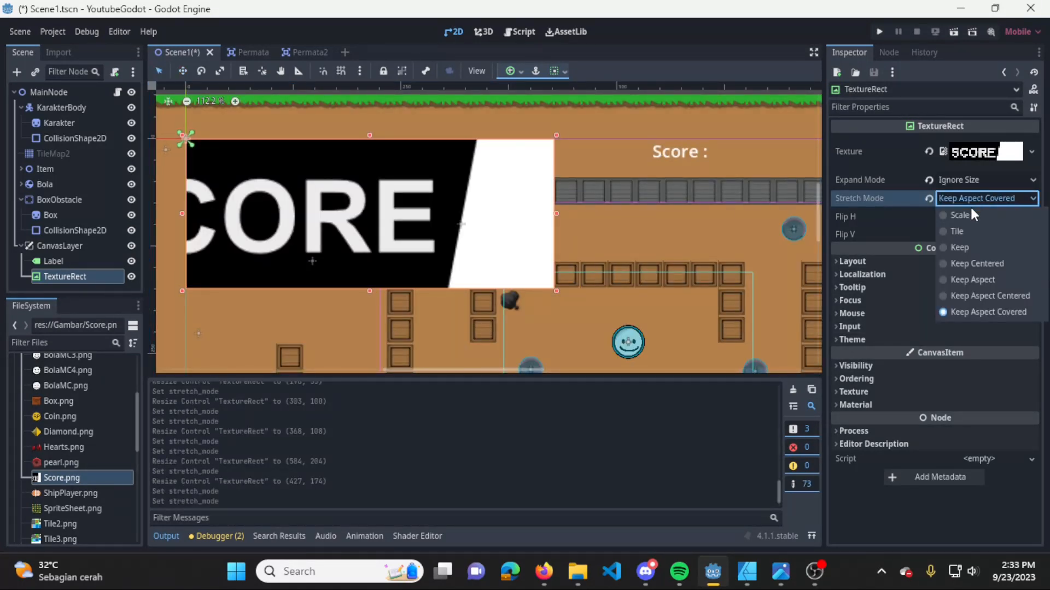
click(971, 214)
drag(556, 290, 361, 195)
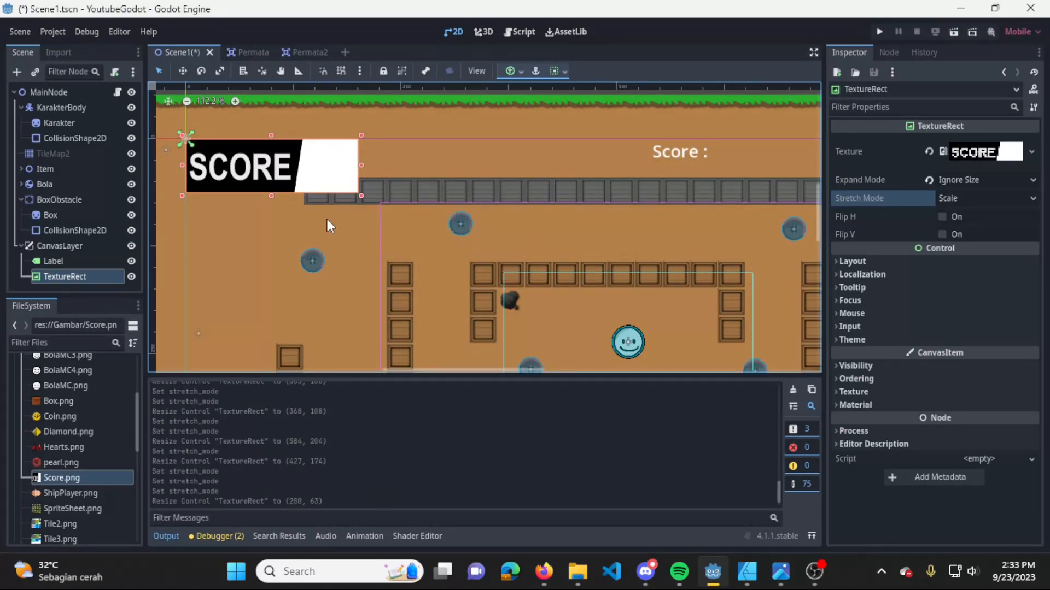
middle_drag(327, 220, 397, 249)
drag(430, 225, 403, 215)
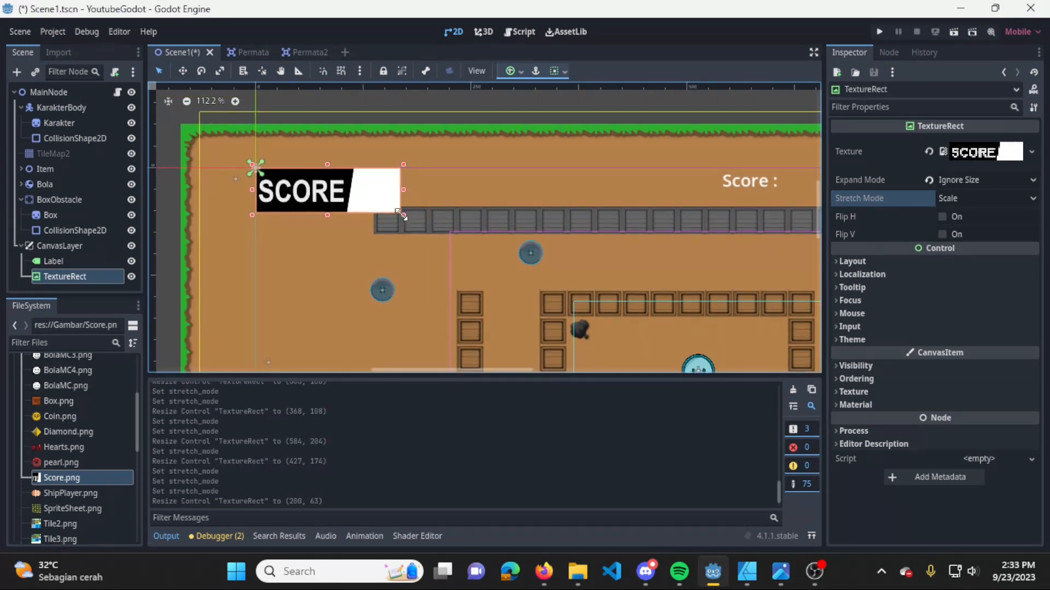
Apply the Top Left anchor preset to the TextureRect and move it to about (20, 14)
click(509, 72)
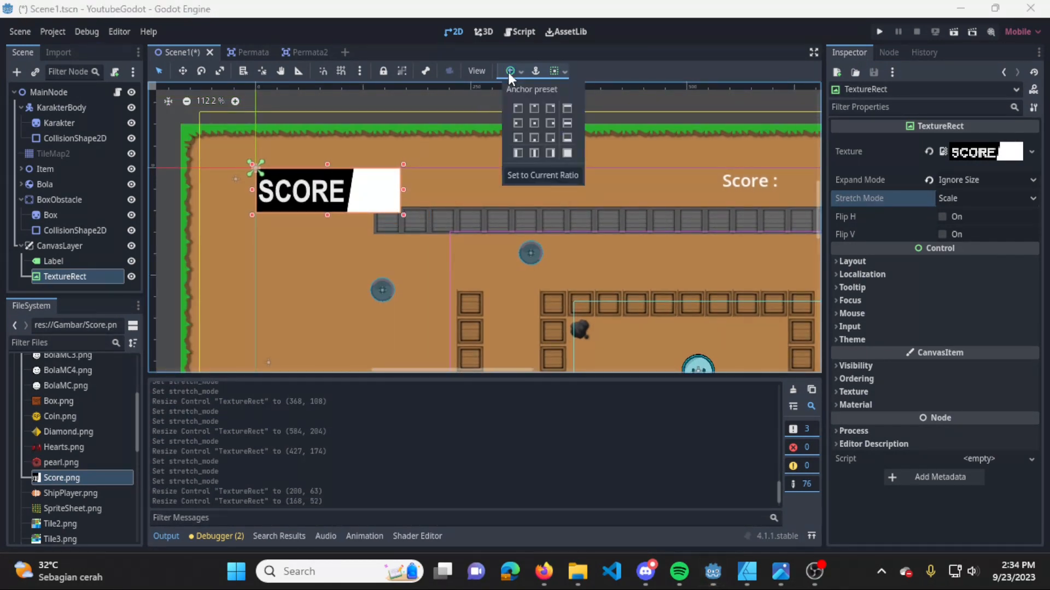
click(515, 106)
click(340, 202)
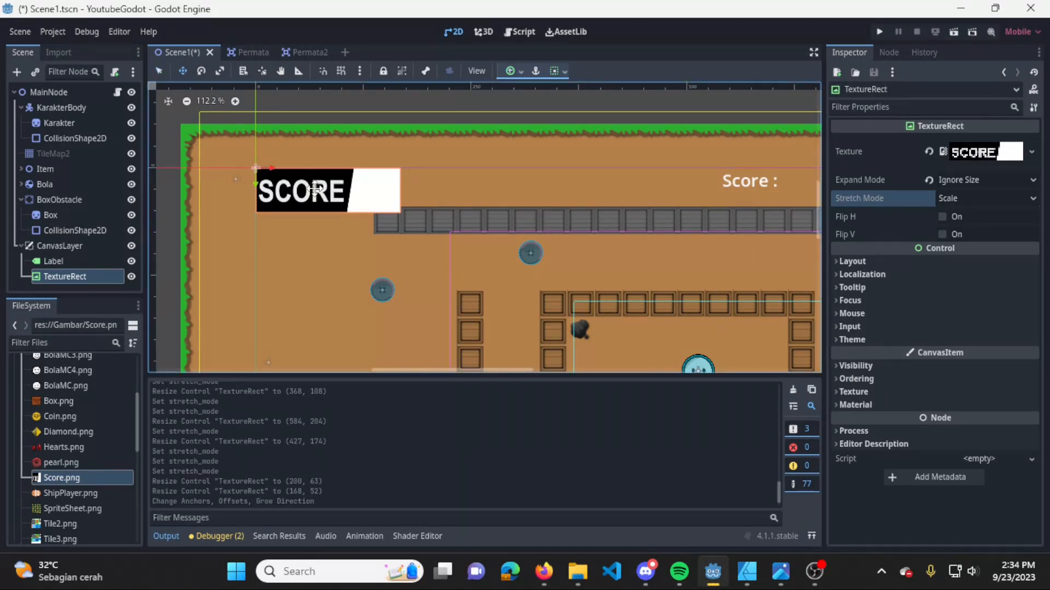
drag(316, 190, 331, 202)
Reorder the Label below the TextureRect in CanvasLayer and give it the Top Left anchor preset
click(81, 260)
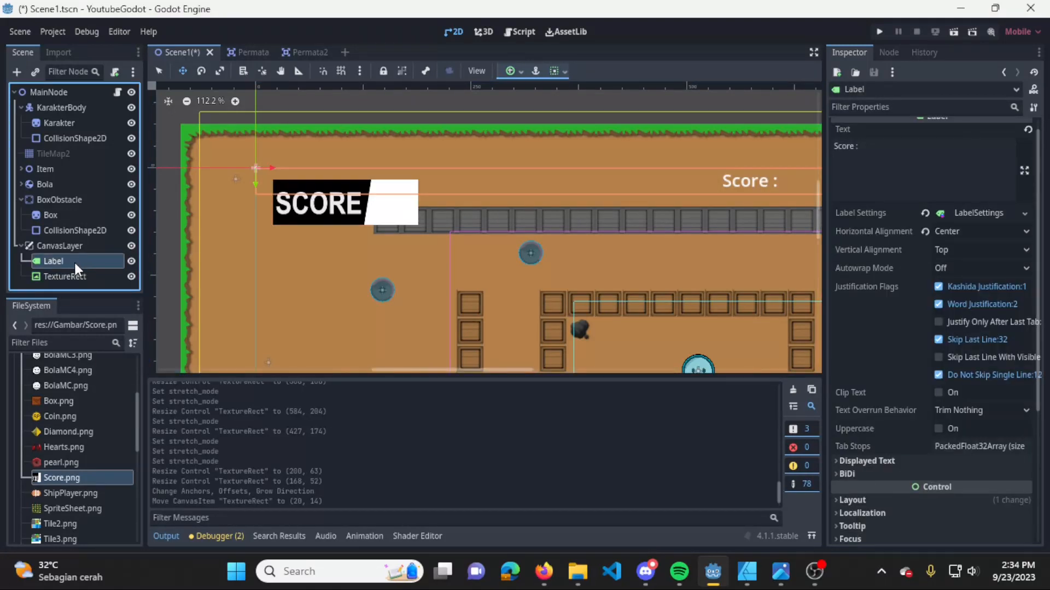
drag(78, 283, 77, 283)
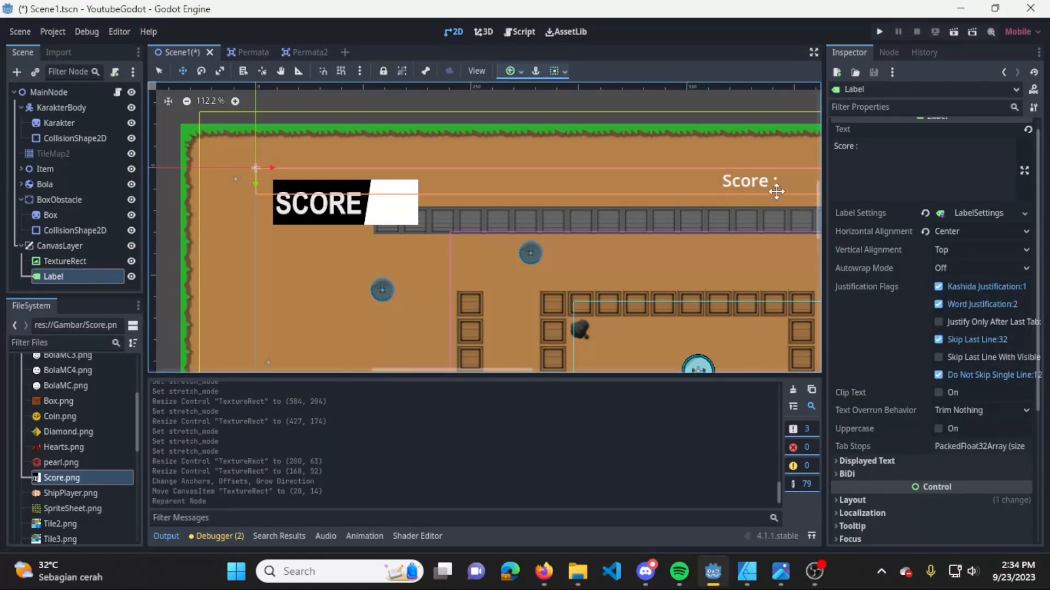
click(508, 71)
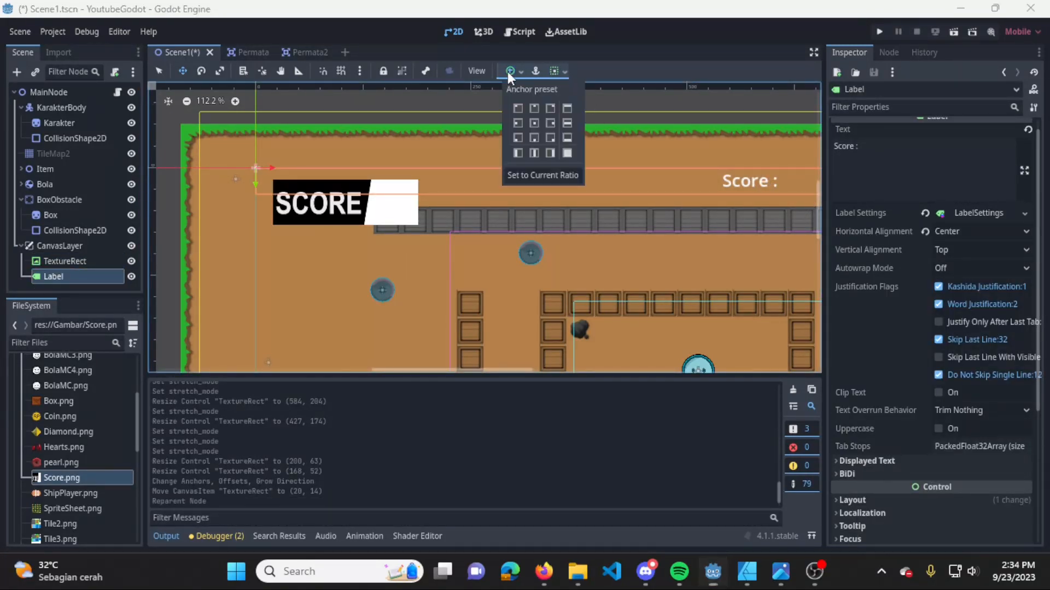
click(518, 109)
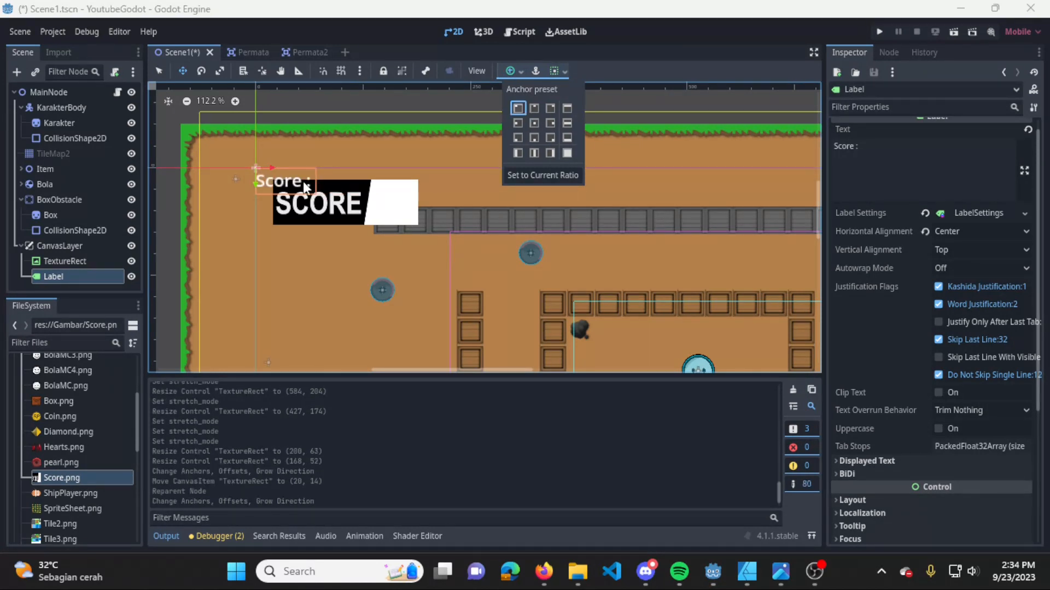
In the Label's LabelSettings, set the font size to 31 px and the font color to black (000000)
click(985, 214)
click(984, 213)
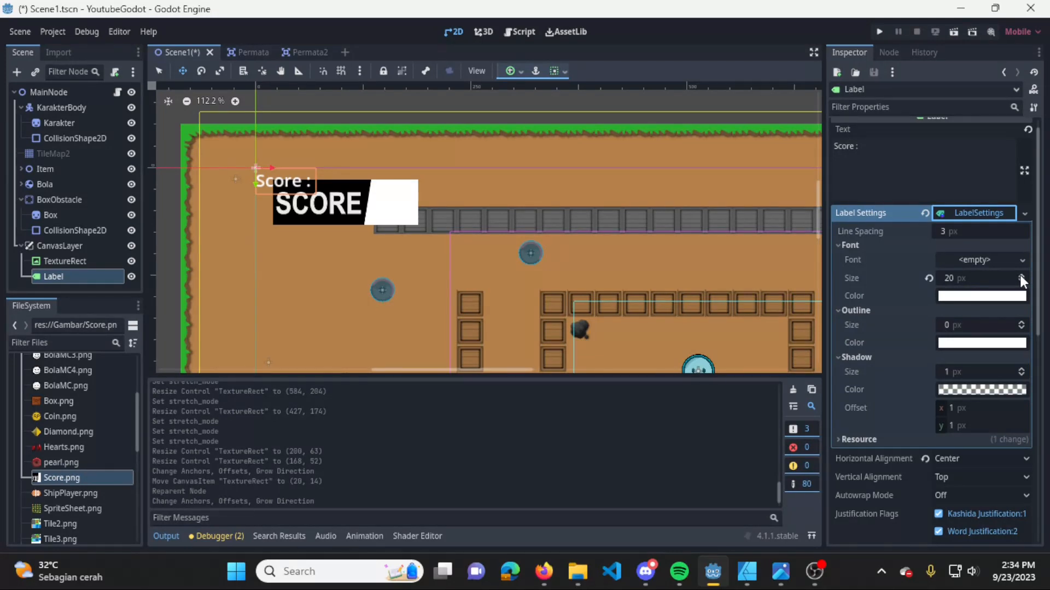
drag(1001, 275, 1008, 275)
click(989, 295)
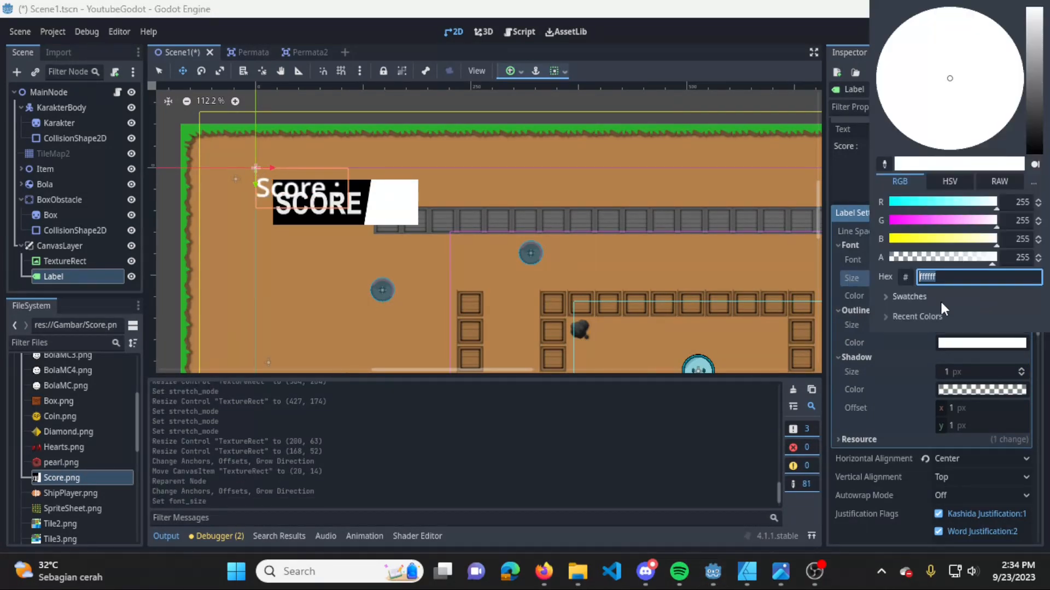
drag(1033, 99, 1044, 208)
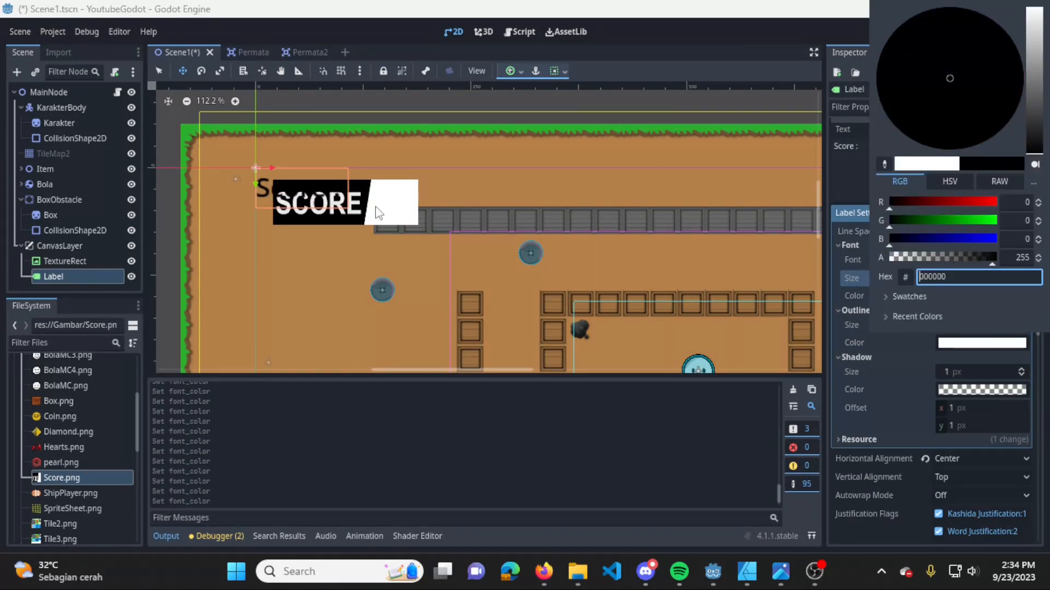
click(380, 210)
Change the Label's text to 0 and place the Label at about (106, 18) over the score image's white area
drag(367, 205, 428, 234)
click(57, 278)
drag(320, 207, 366, 190)
click(908, 151)
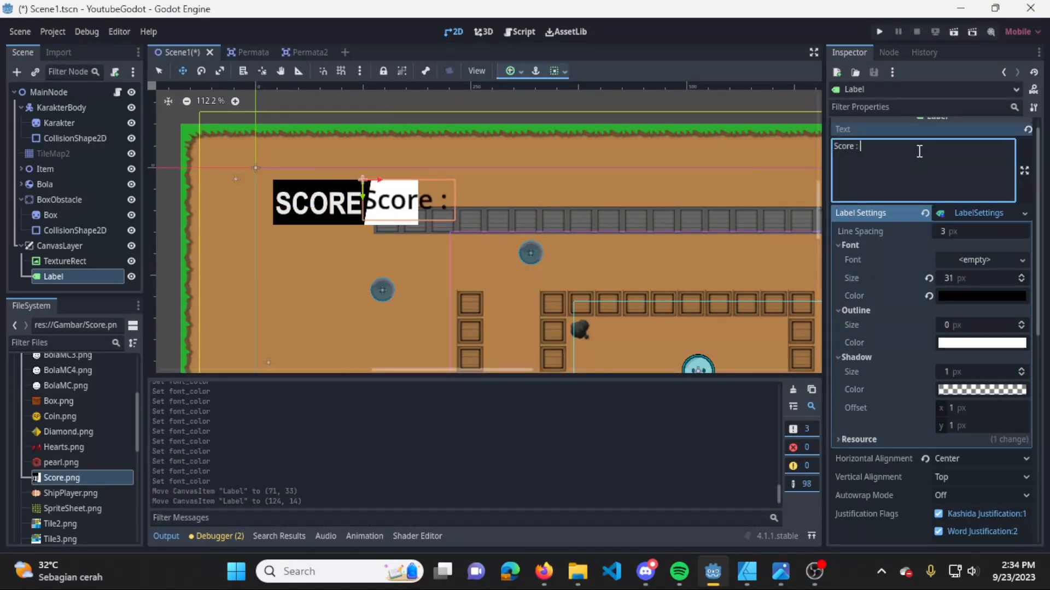
key(ctrl+a)
text(0)
key(Return)
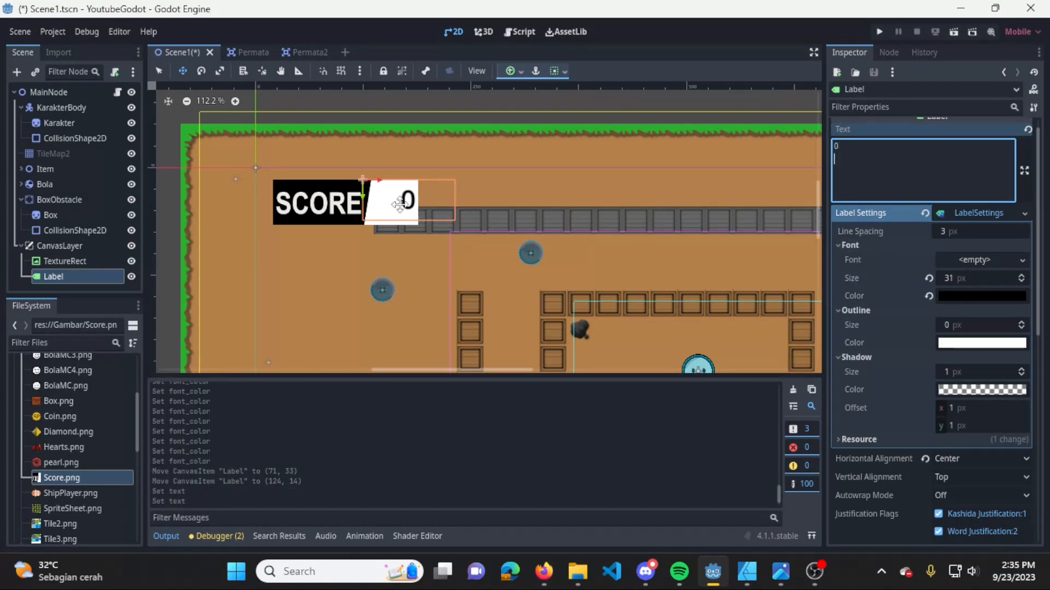
mouse_move(399, 201)
mouse_down()
mouse_move(366, 202)
mouse_move(395, 208)
mouse_move(382, 205)
mouse_up()
Resize the Label to about 68 × 51 px so its box fits the white area of the score image
ctrl+scroll(394, 205, up, 2)
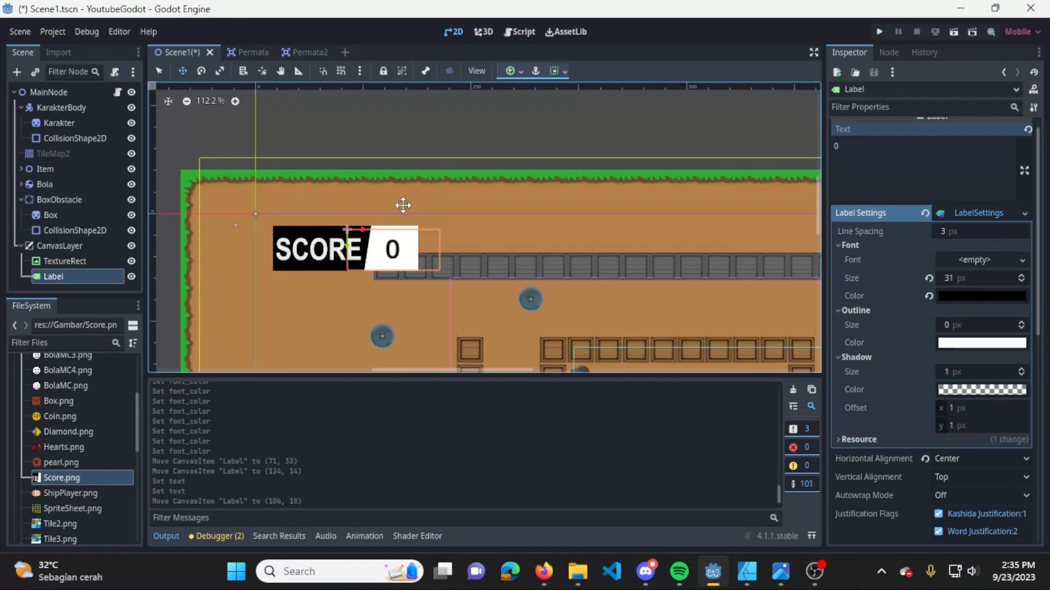
scroll(414, 246, up, 2)
middle_drag(438, 245, 625, 230)
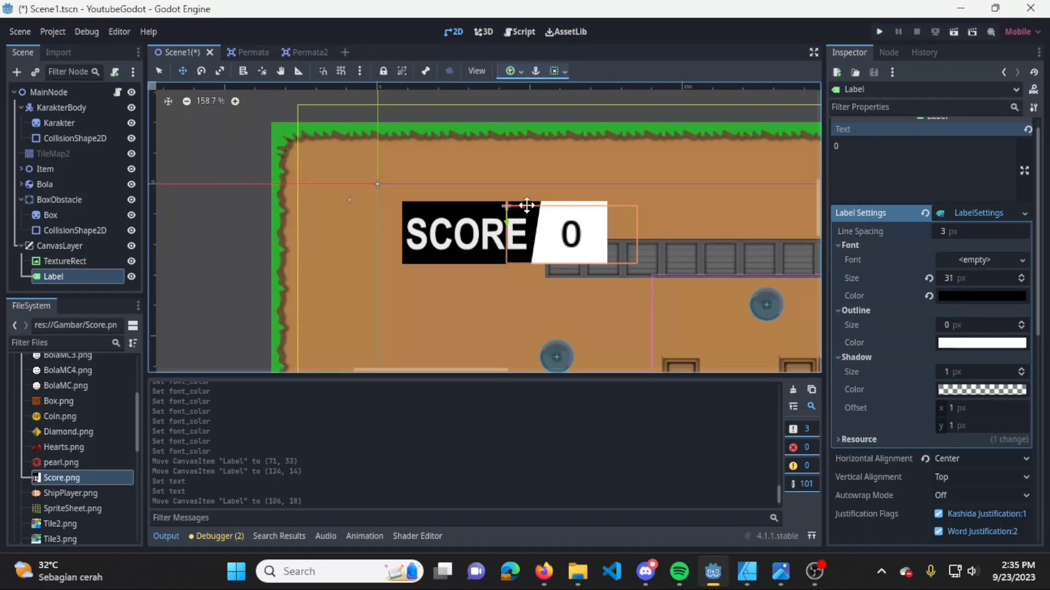
click(160, 71)
drag(504, 235, 519, 198)
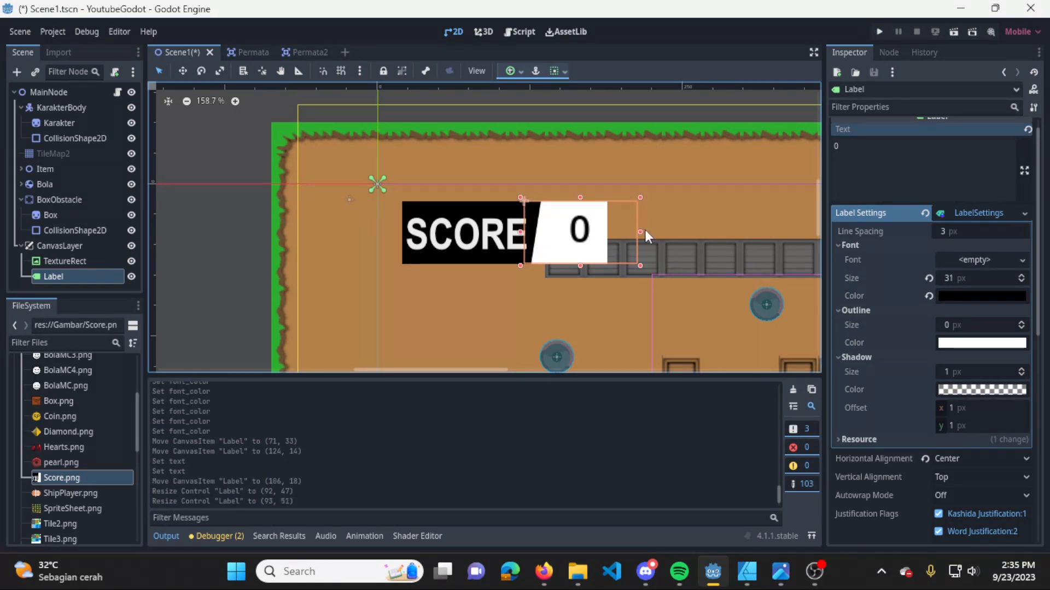
drag(639, 232, 608, 230)
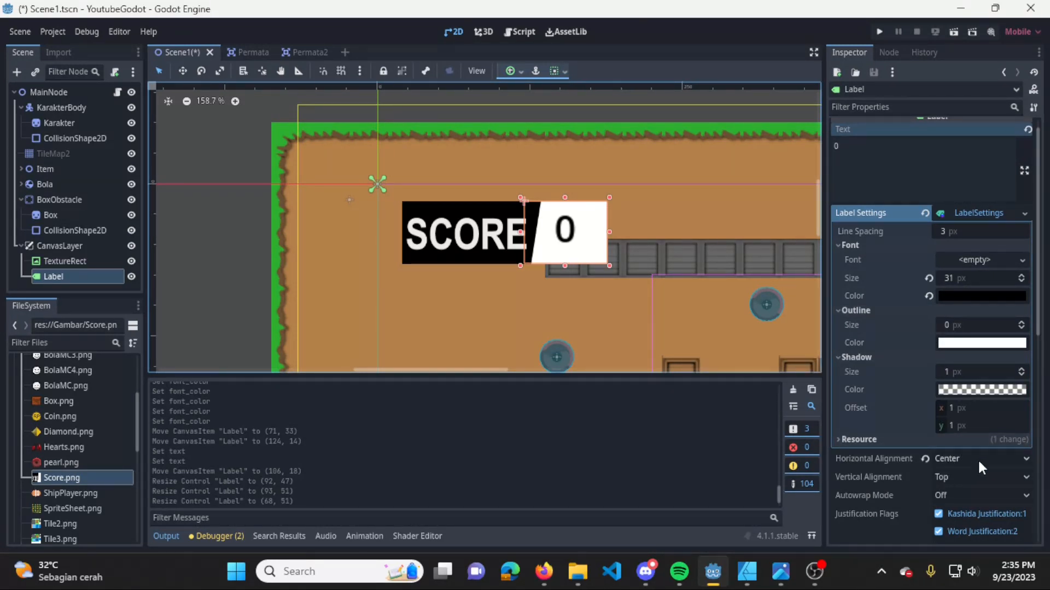
Set the Label's Horizontal Alignment to Right, shrink it to about 64 × 47 px and nudge it to about (120, 17)
click(1006, 458)
click(992, 506)
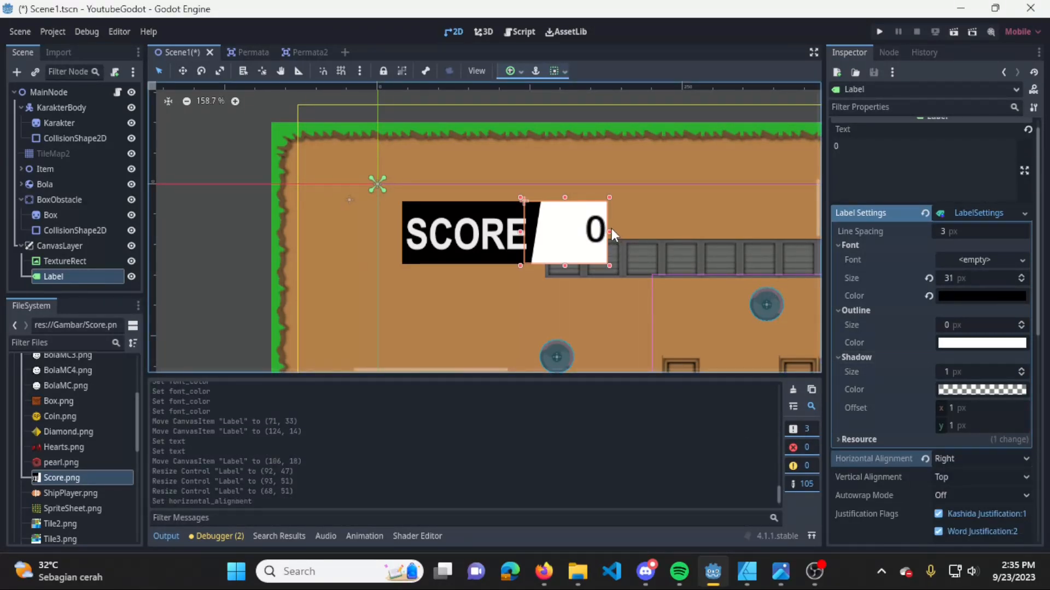
drag(612, 232, 604, 232)
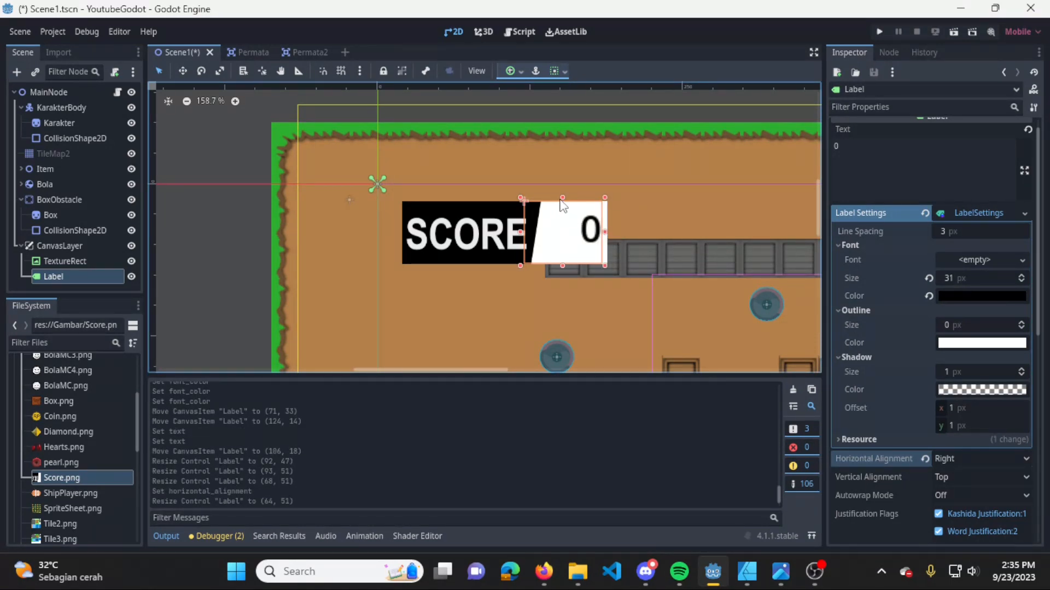
drag(561, 199, 559, 203)
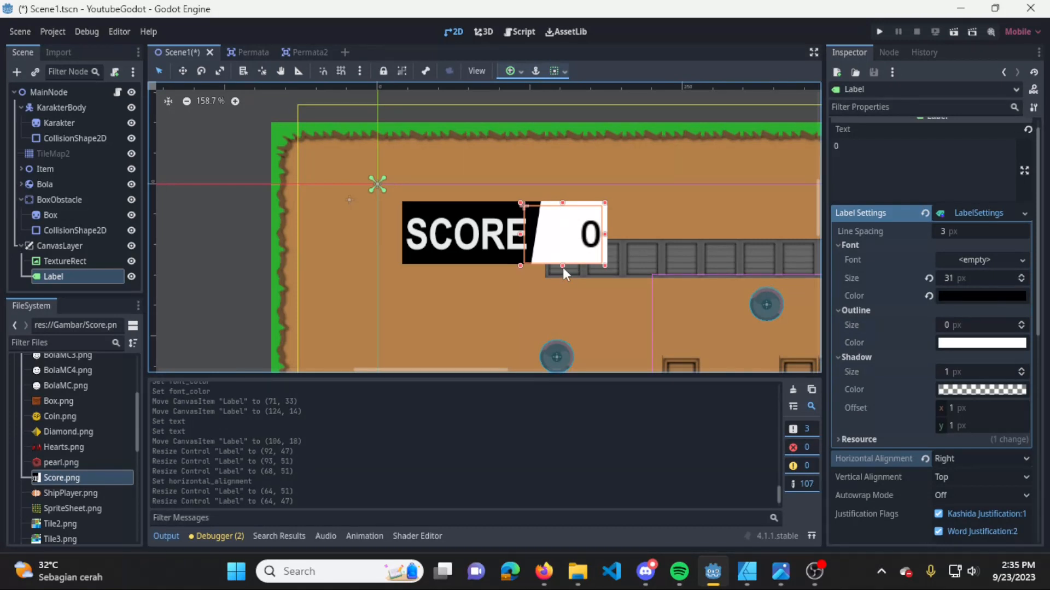
drag(559, 263, 556, 265)
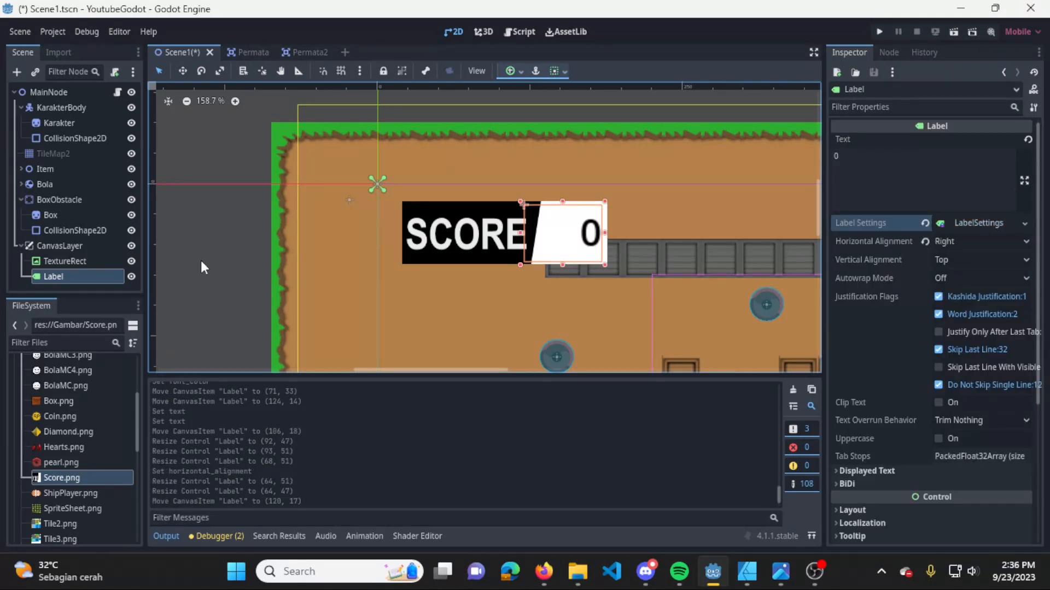
Run the project, move the ball around the level to check the score display on screen, and close the game
click(57, 260)
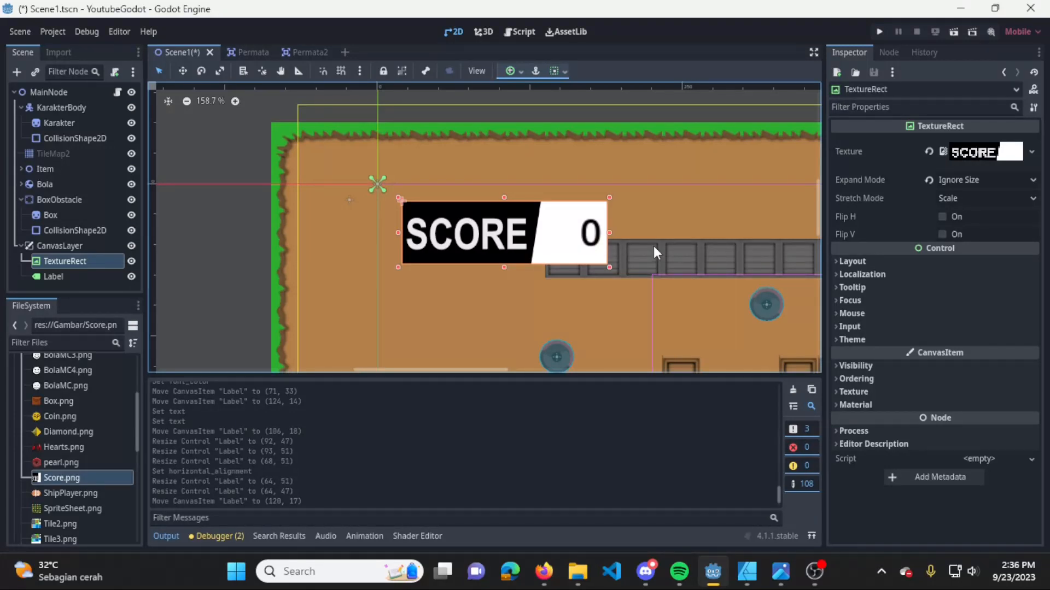
scroll(654, 246, down, 3)
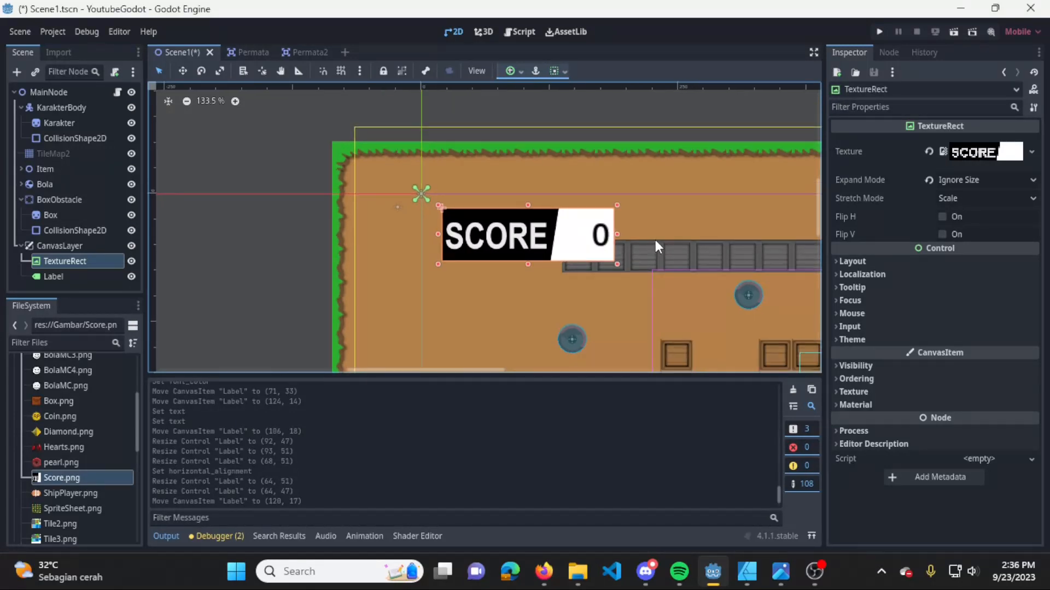
click(878, 32)
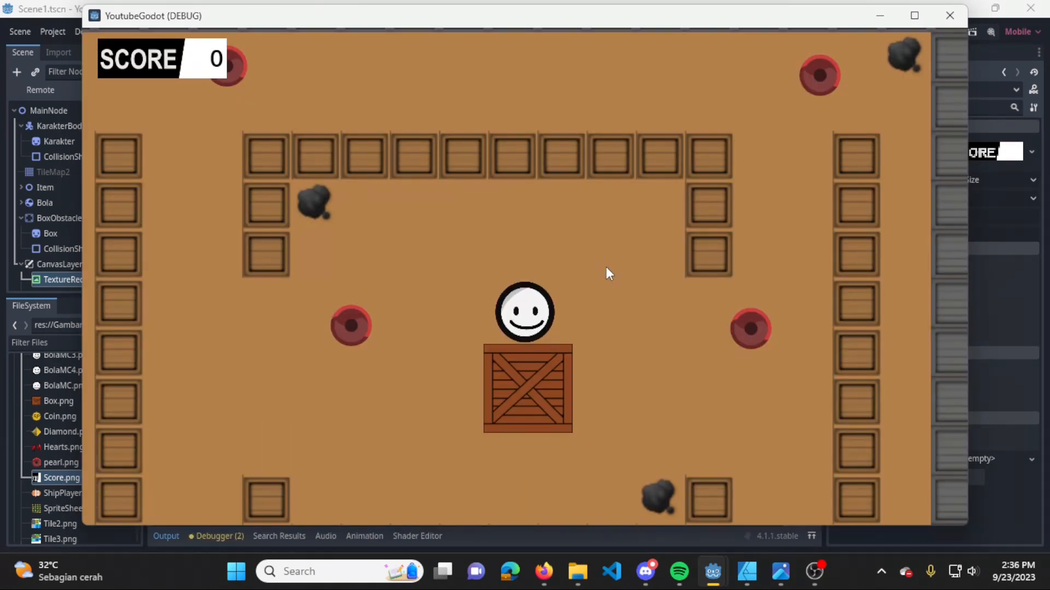
key(Left)
key(Down)
key(Right)
key(Up)
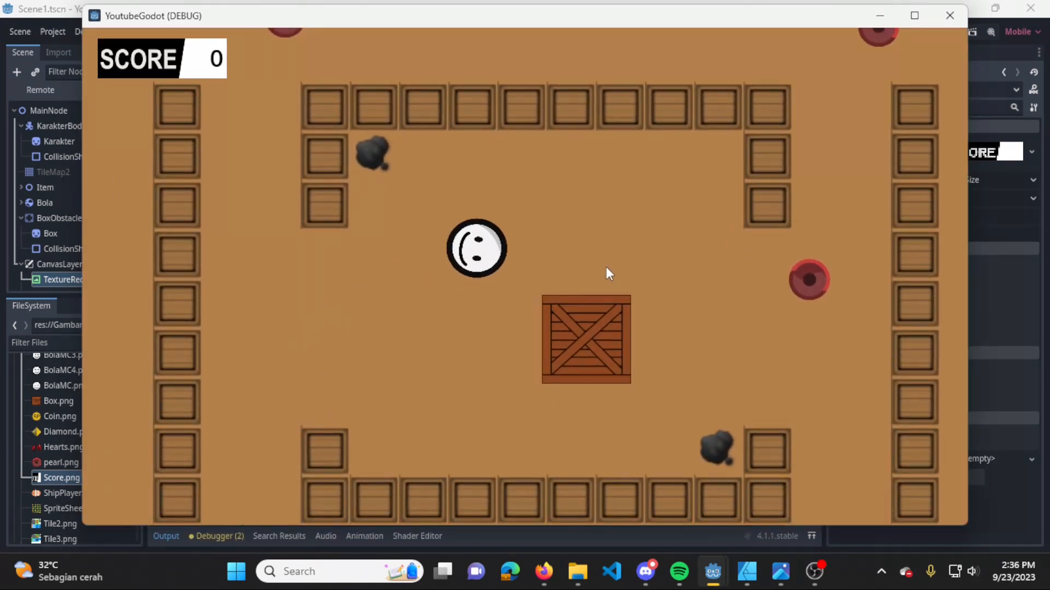
key(Down)
key(Right)
key(Up)
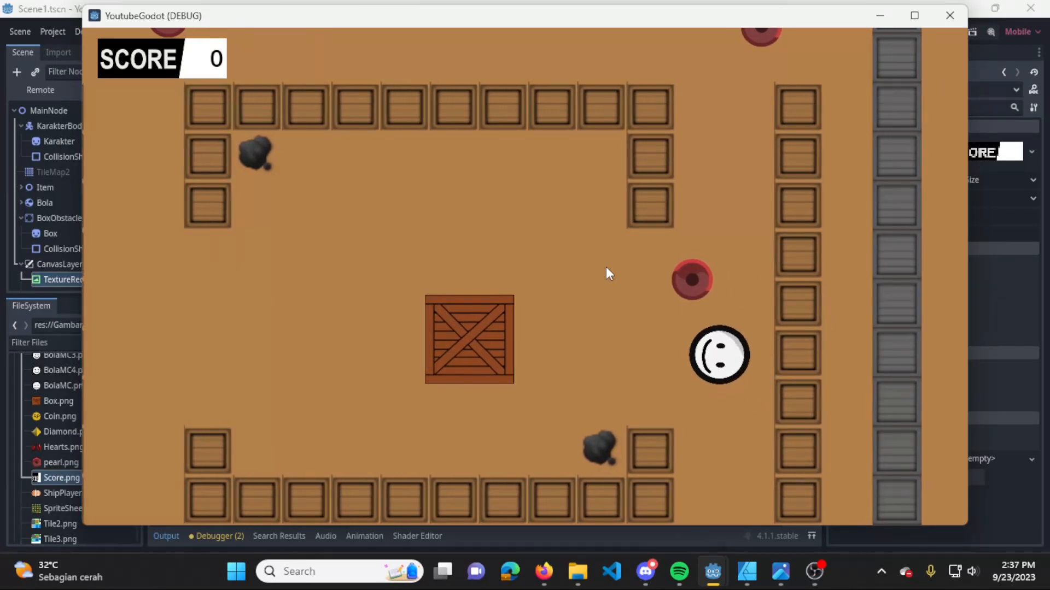
key(Left)
key(Right)
key(Down)
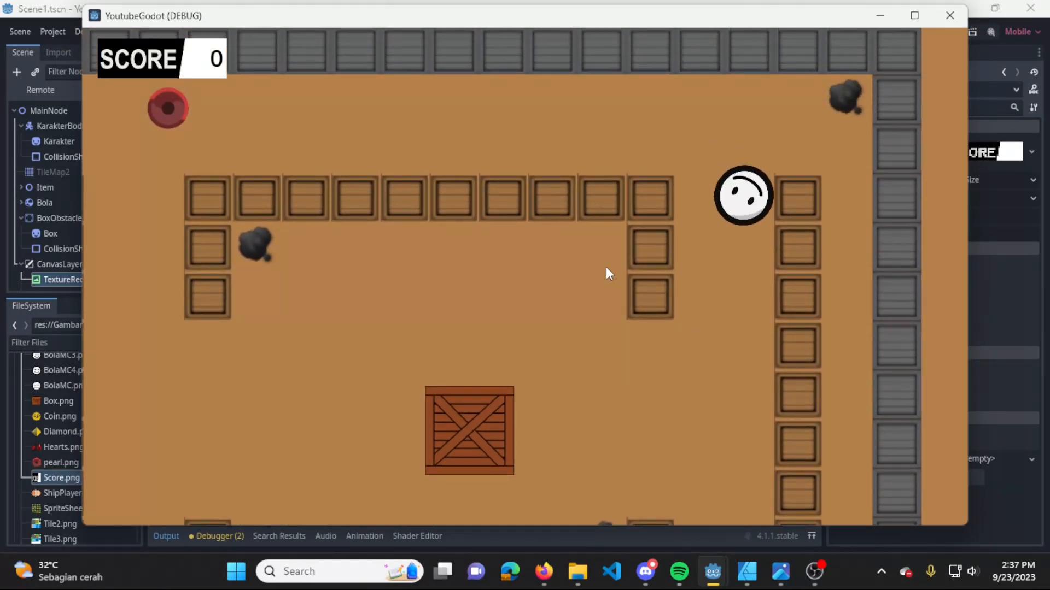
key(Up)
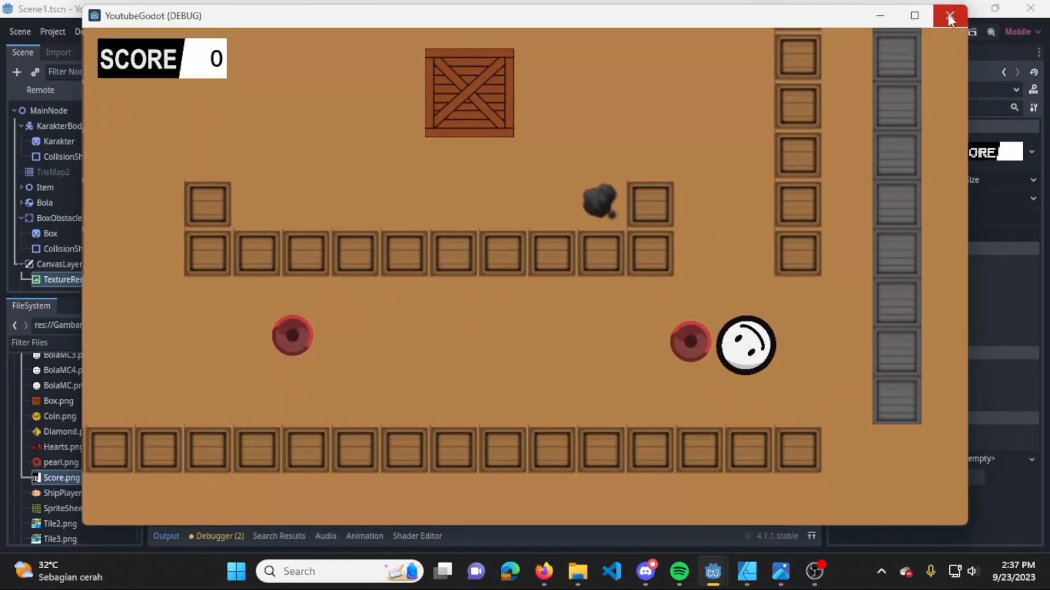
click(948, 15)
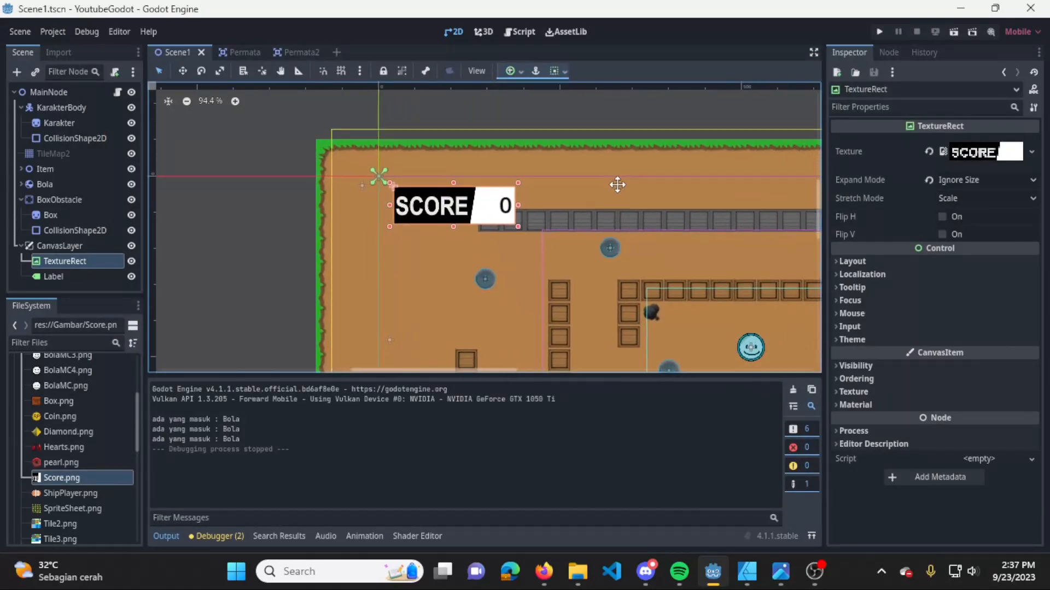
Rename the Label node under CanvasLayer to ScoreLabel
middle_drag(617, 185, 550, 173)
middle_drag(616, 223, 572, 184)
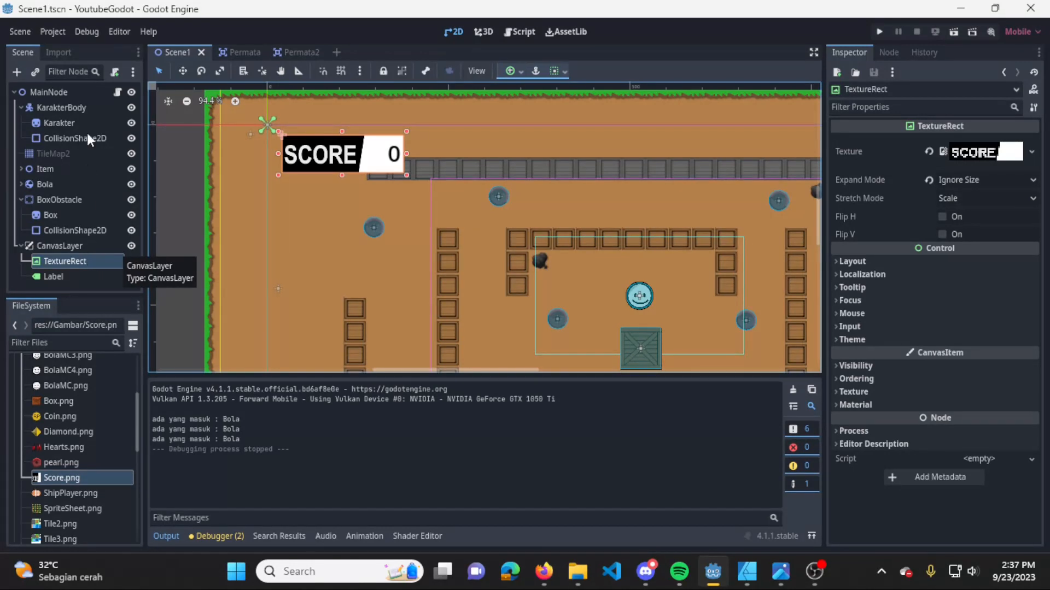
click(87, 275)
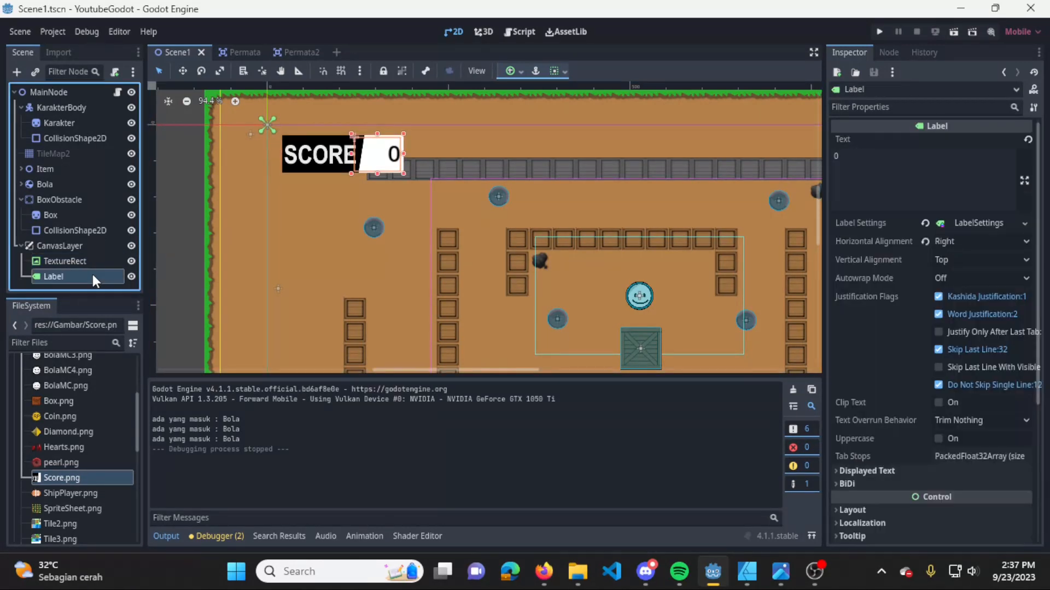
double_click(94, 275)
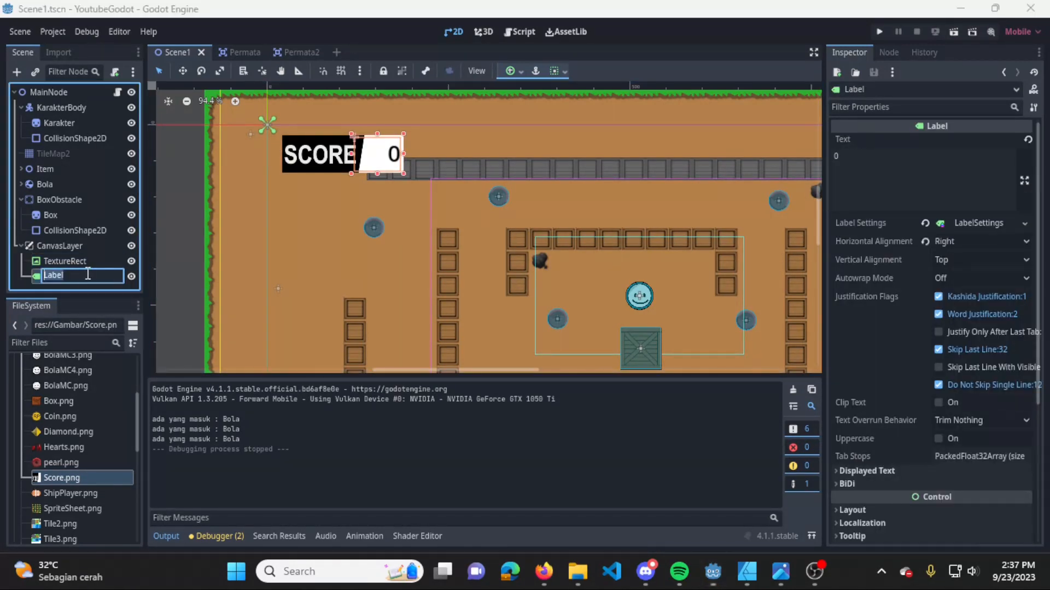
text(ScoreLabel)
key(Return)
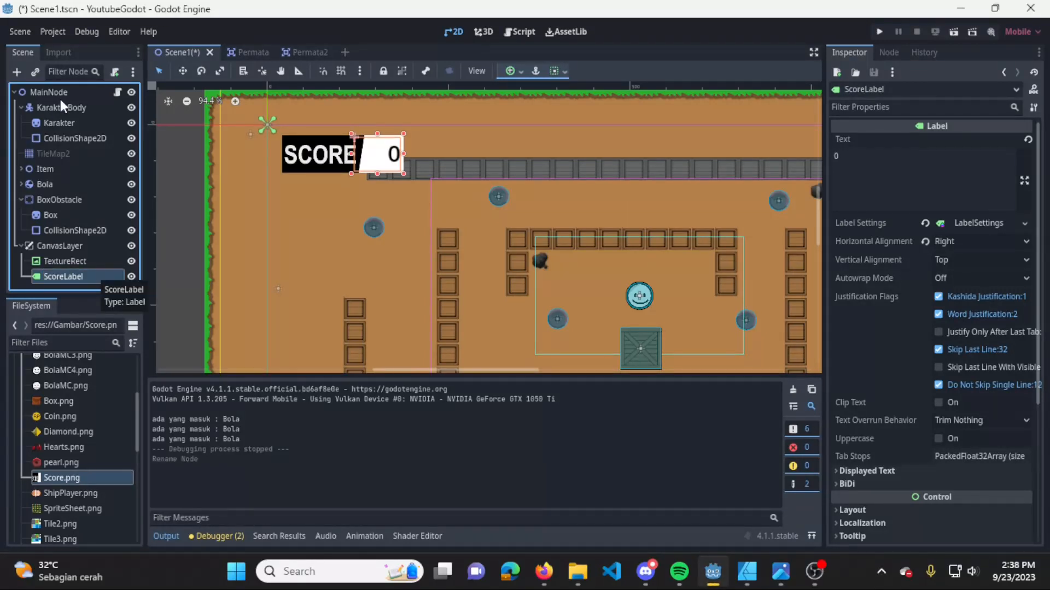
Remove the _saat_body_masuk function from the script attached to MainNode and save the scene
click(113, 94)
click(115, 94)
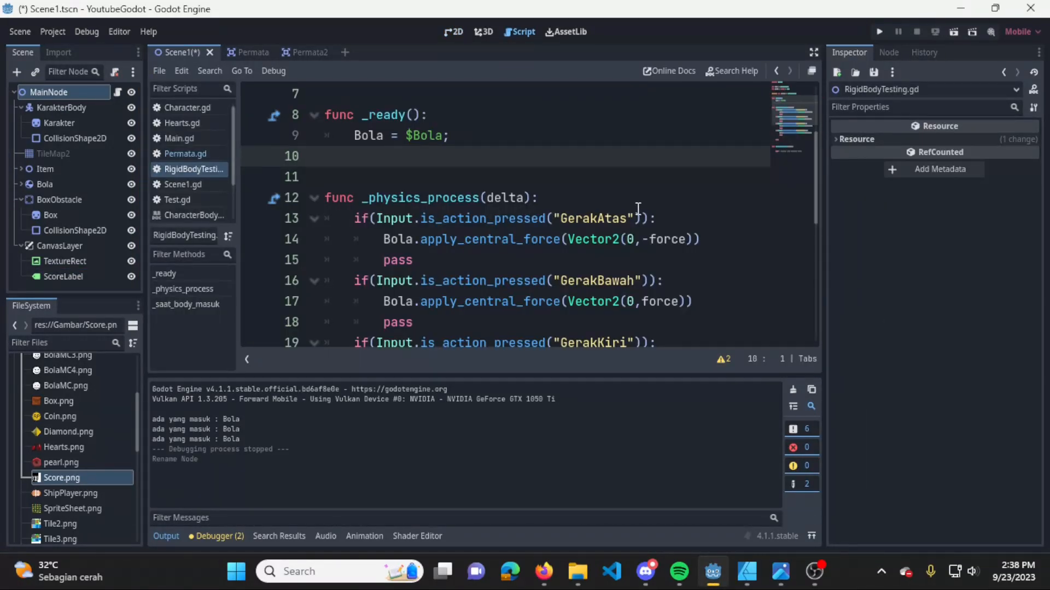
key(ctrl+s)
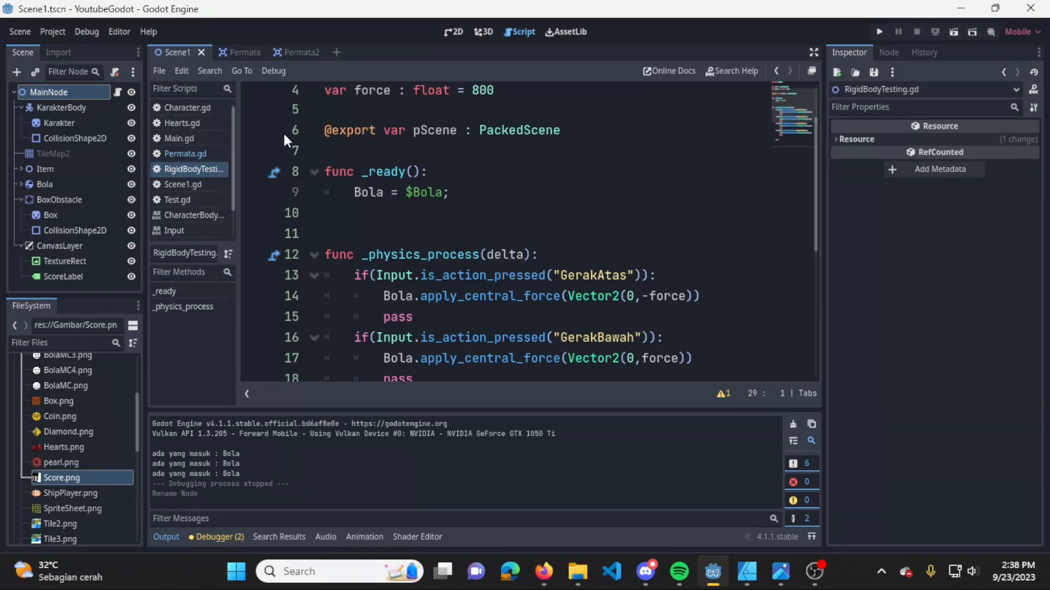
Declare an integer variable score below the exported pScene in the MainNode script, leaving blank lines before _ready
click(587, 146)
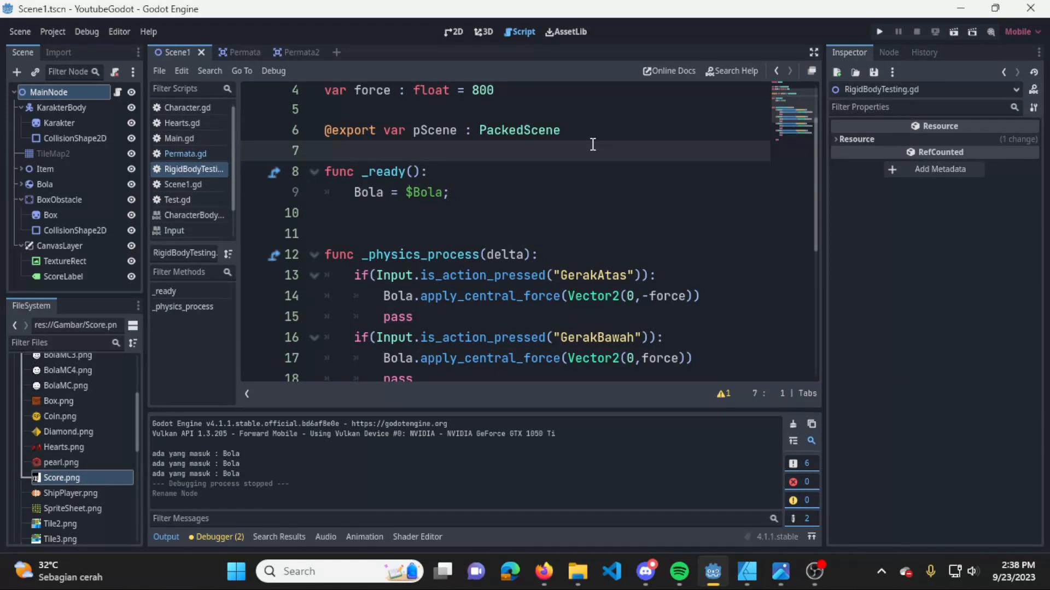
key(Return)
key(Return)
key(Up)
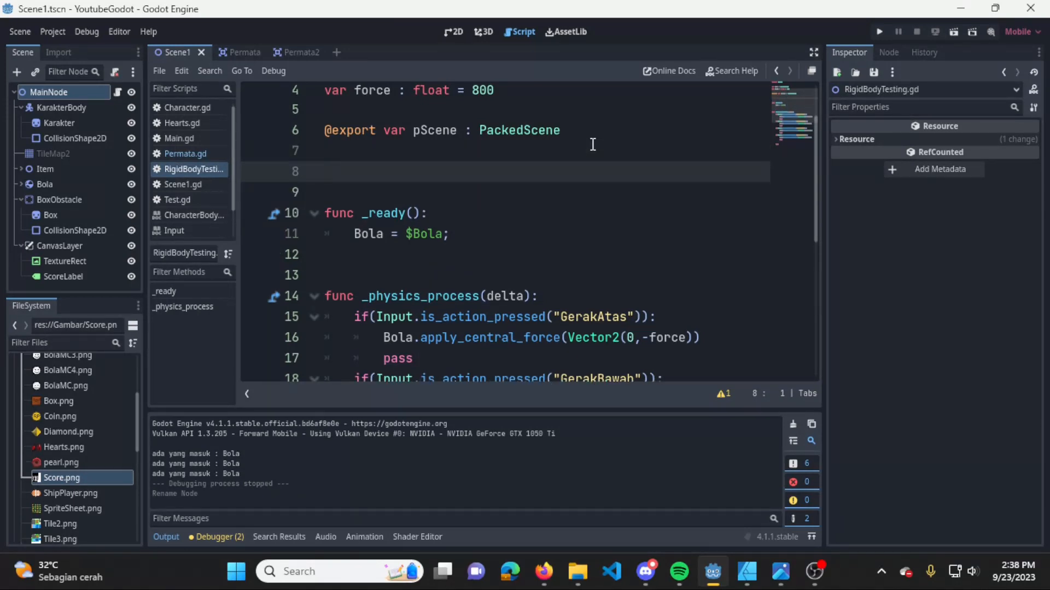
key(Up)
text(var sco)
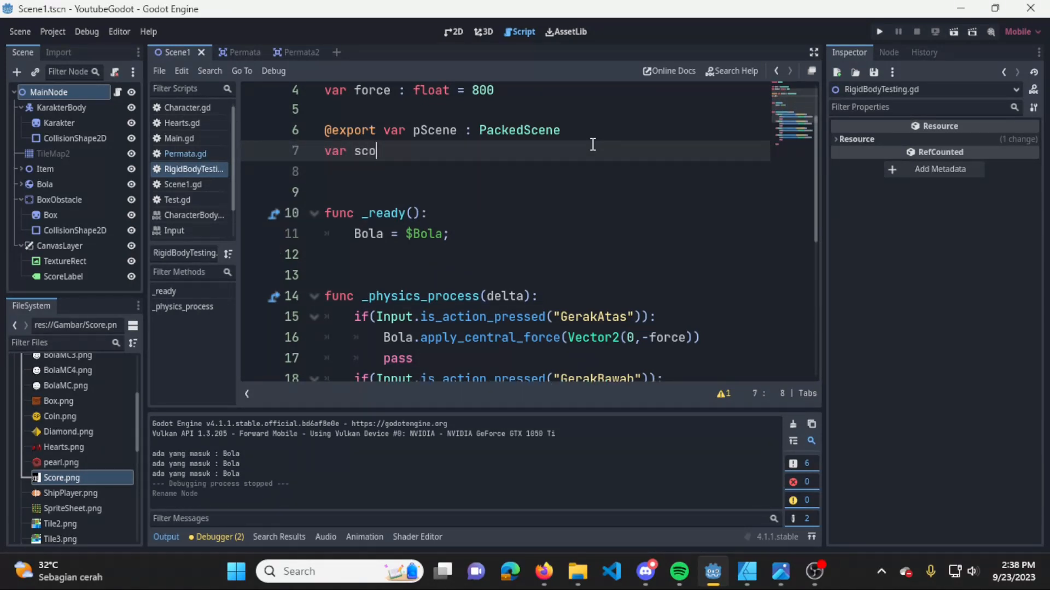
text(re : )
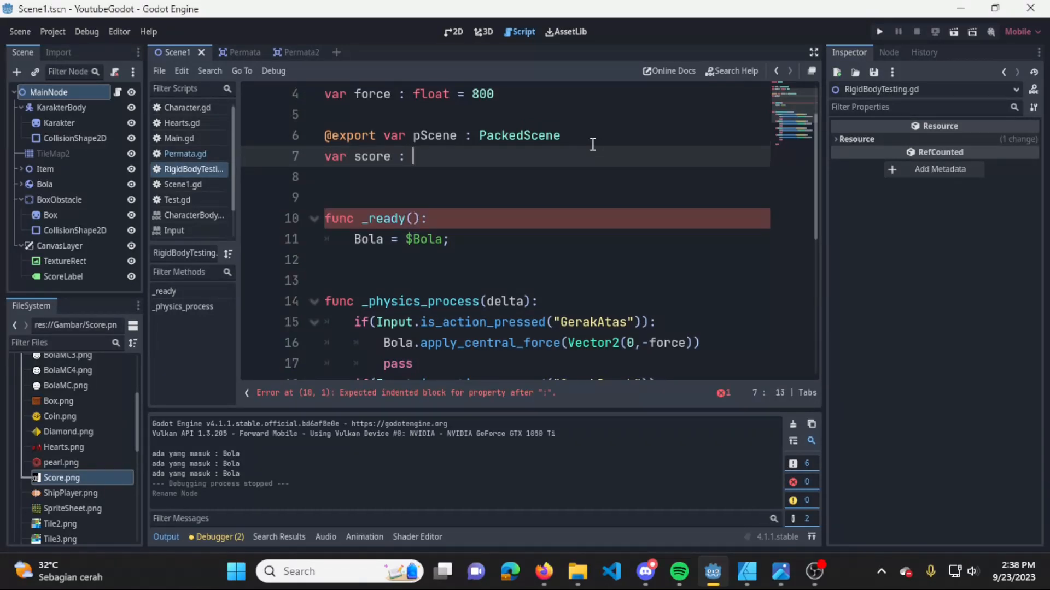
text(int)
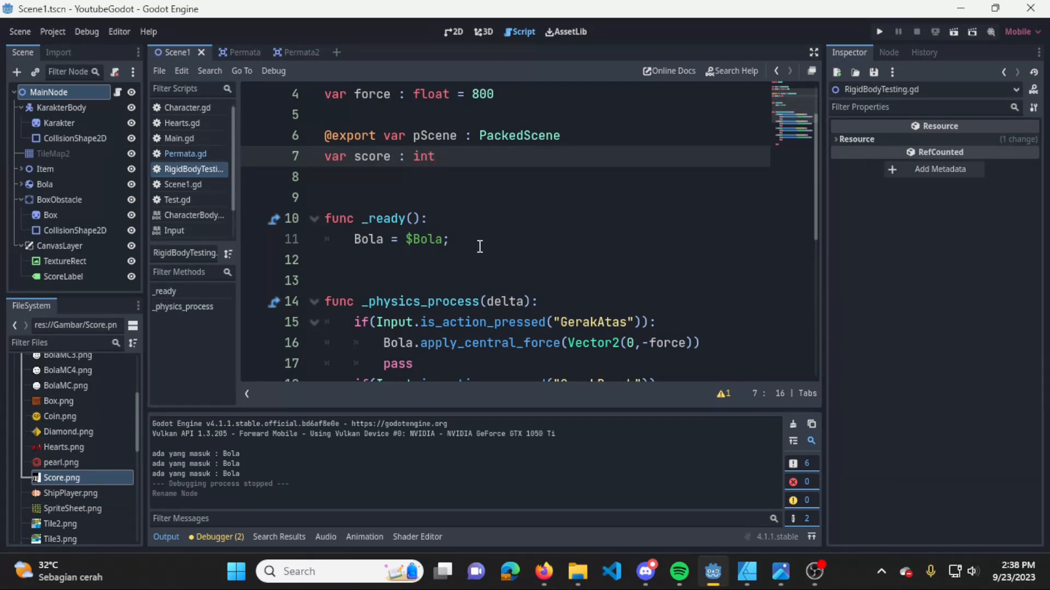
Initialise score to 0 at the start of _ready, strip the trailing semicolons in that function and save
click(482, 221)
key(Return)
text(score = 0;)
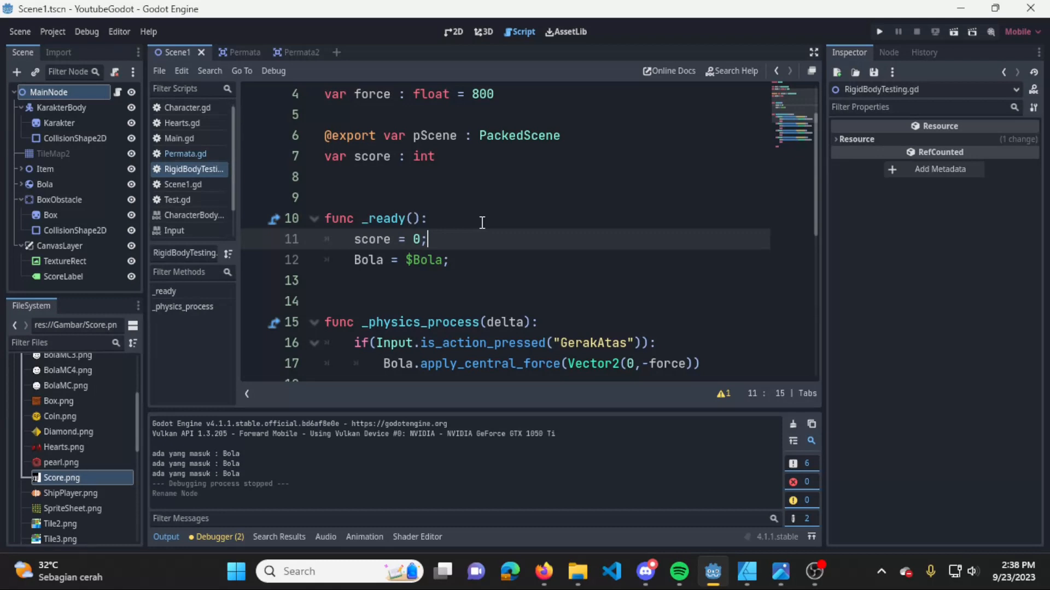
key(ctrl+s)
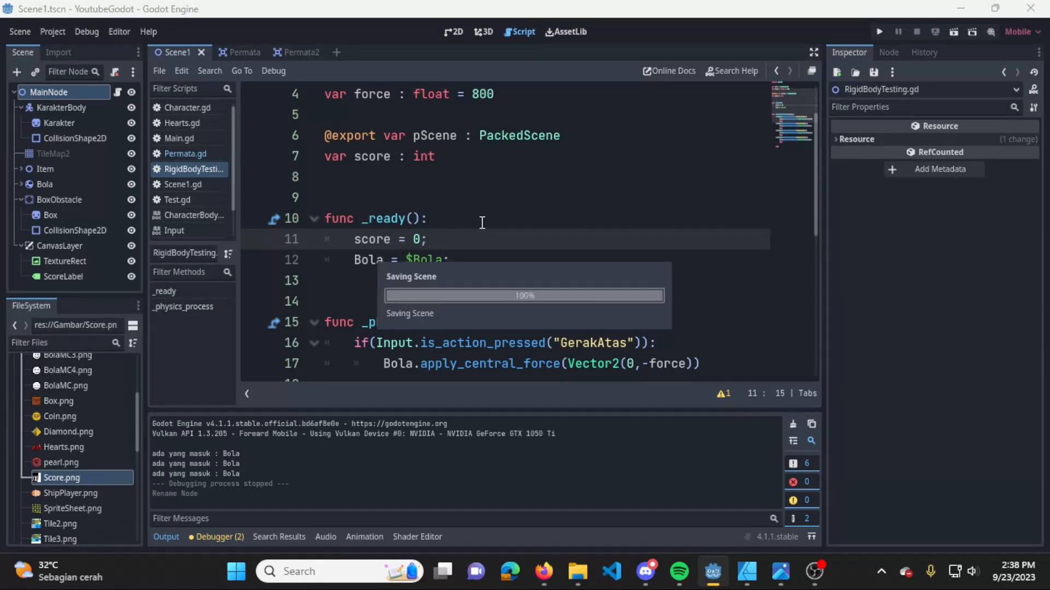
key(BackSpace)
key(Down)
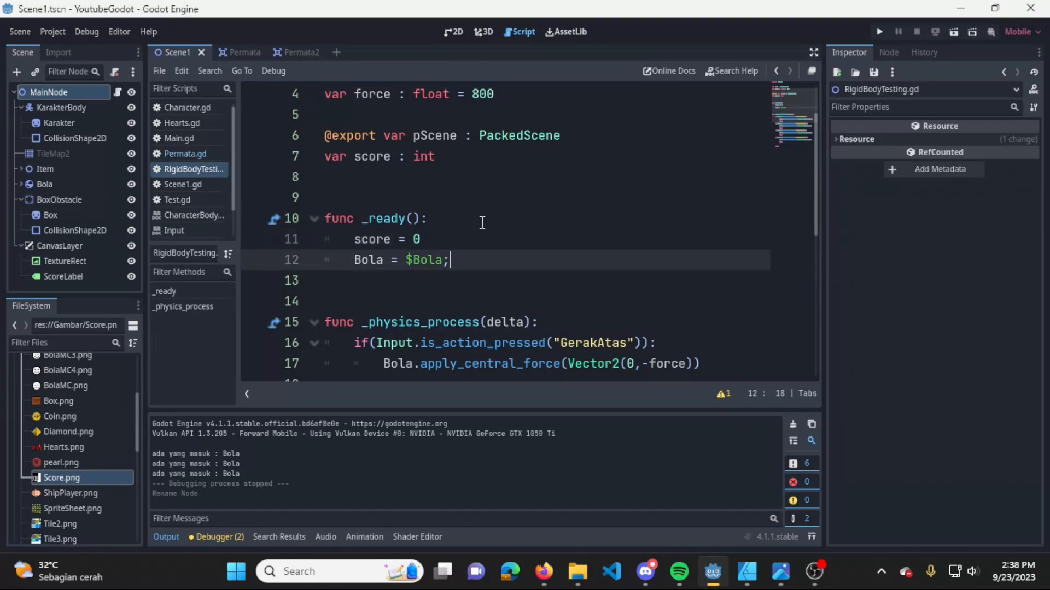
key(BackSpace)
key(ctrl+s)
Add a line under score = 0 in _ready that references $CanvasLayer/ScoreLabel.text
scroll(528, 197, down, 1)
key(Up)
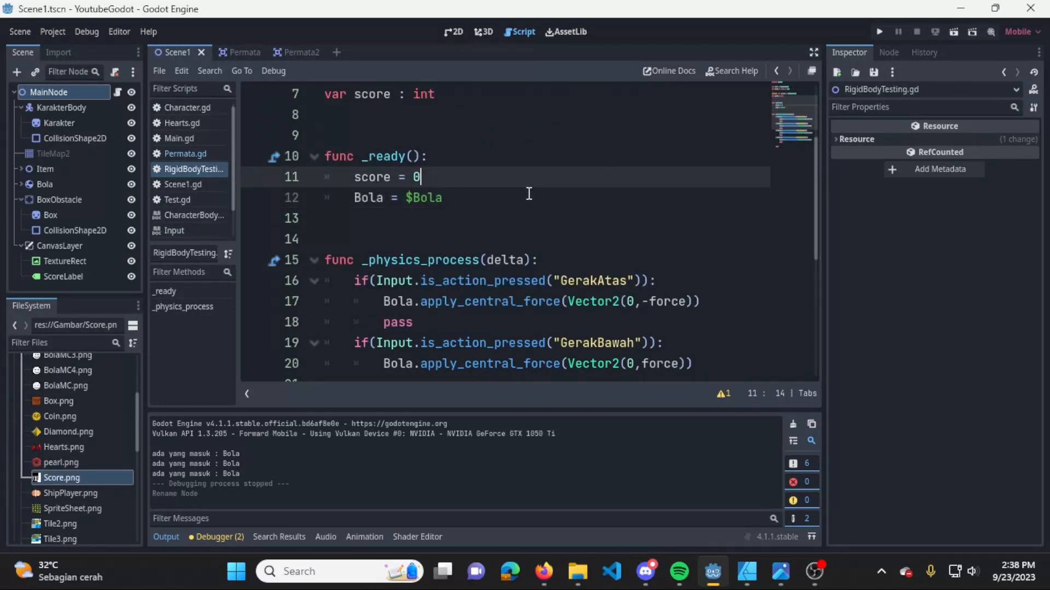
key(Return)
text($Scorel)
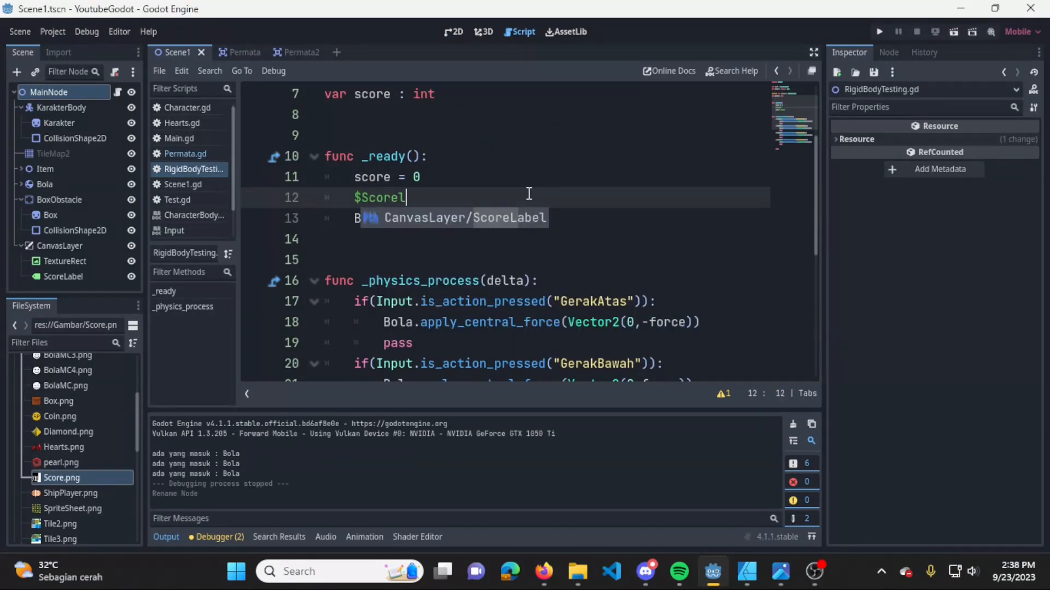
key(Return)
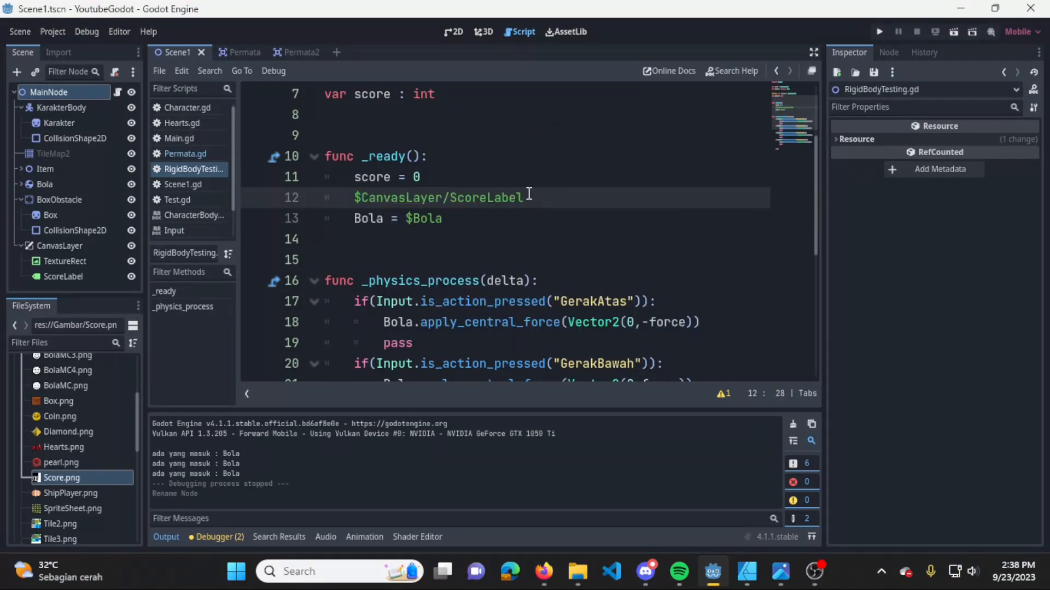
text(.text)
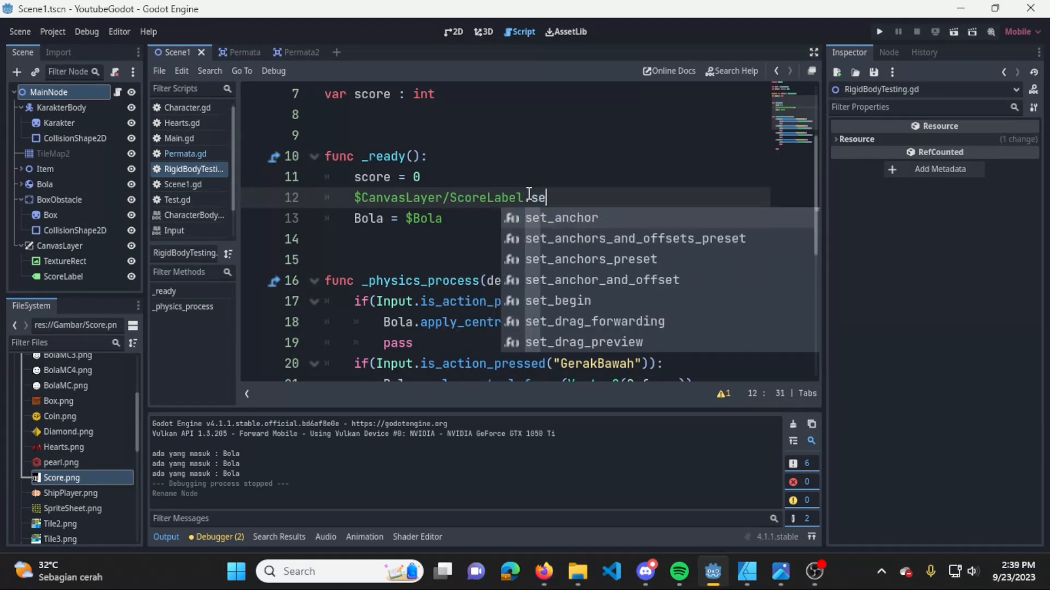
key(Escape)
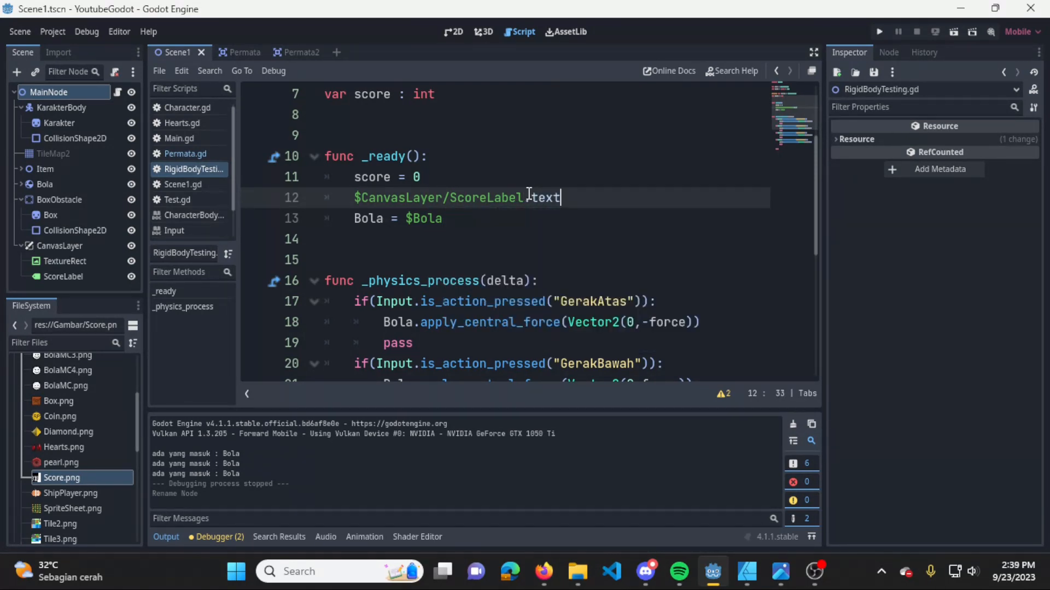
Assign str(score) to the ScoreLabel text in _ready
text(= sc)
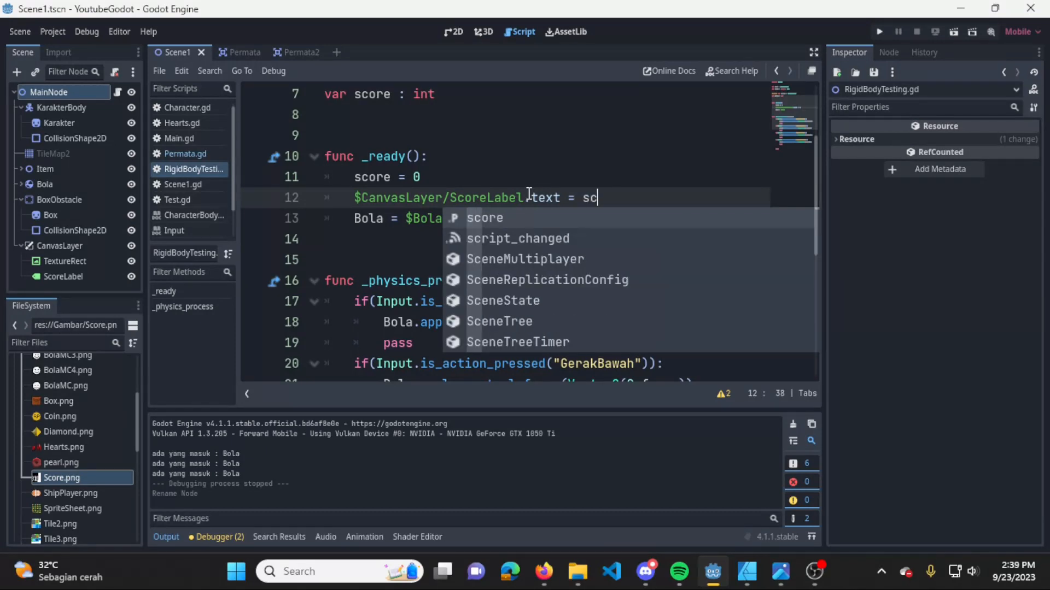
key(BackSpace)
key(BackSpace)
text(()
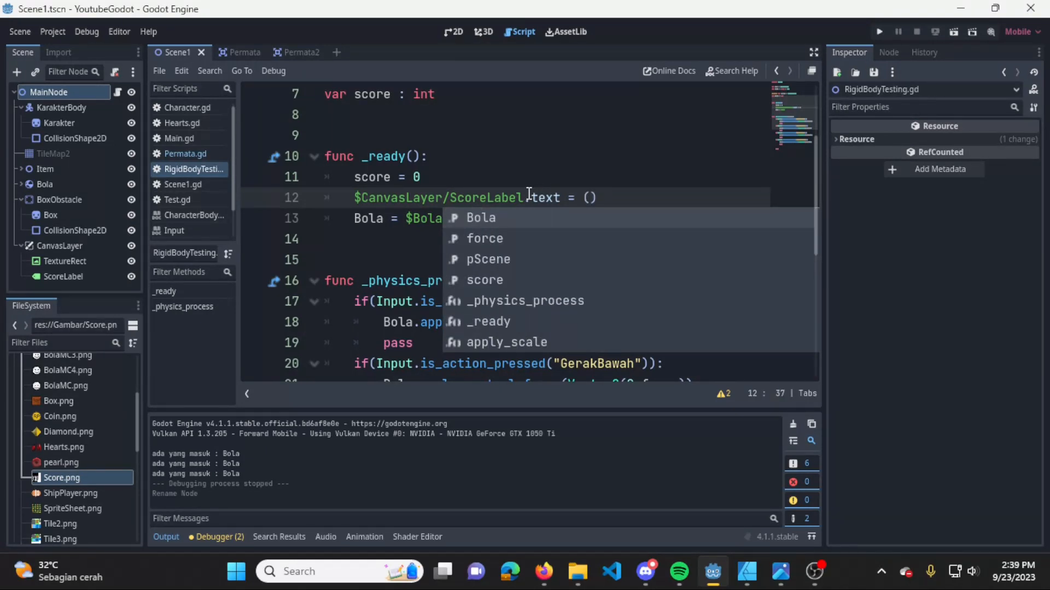
key(BackSpace)
text(scorestr()
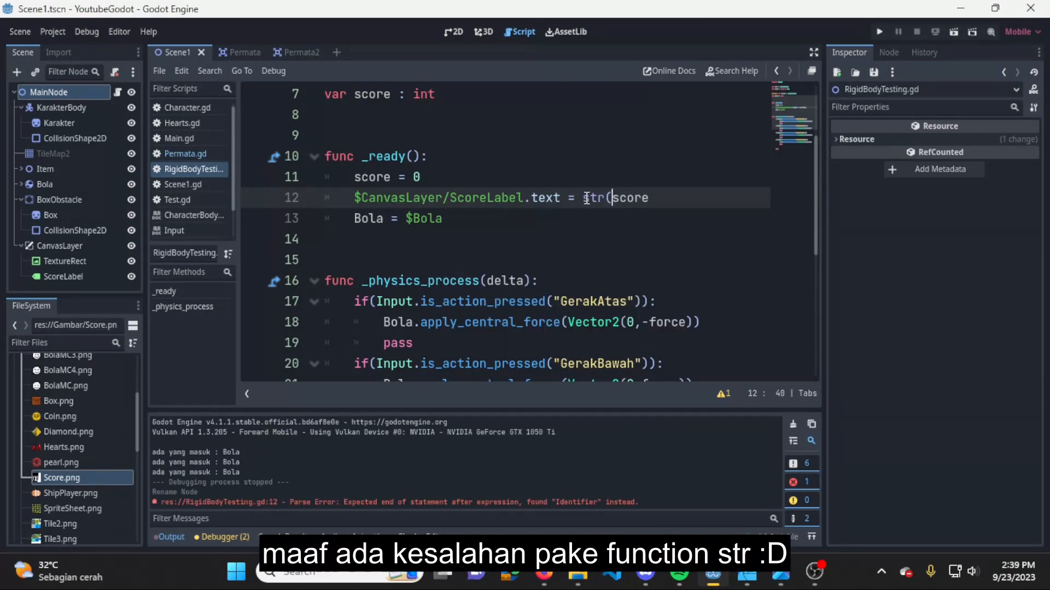
text())
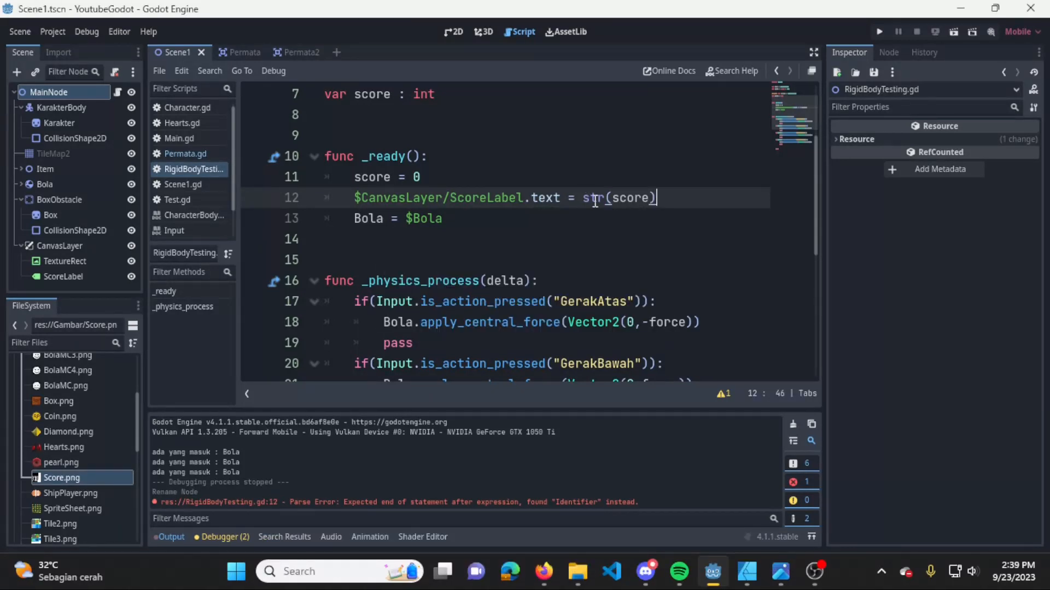
click(657, 253)
click(639, 198)
key(Down)
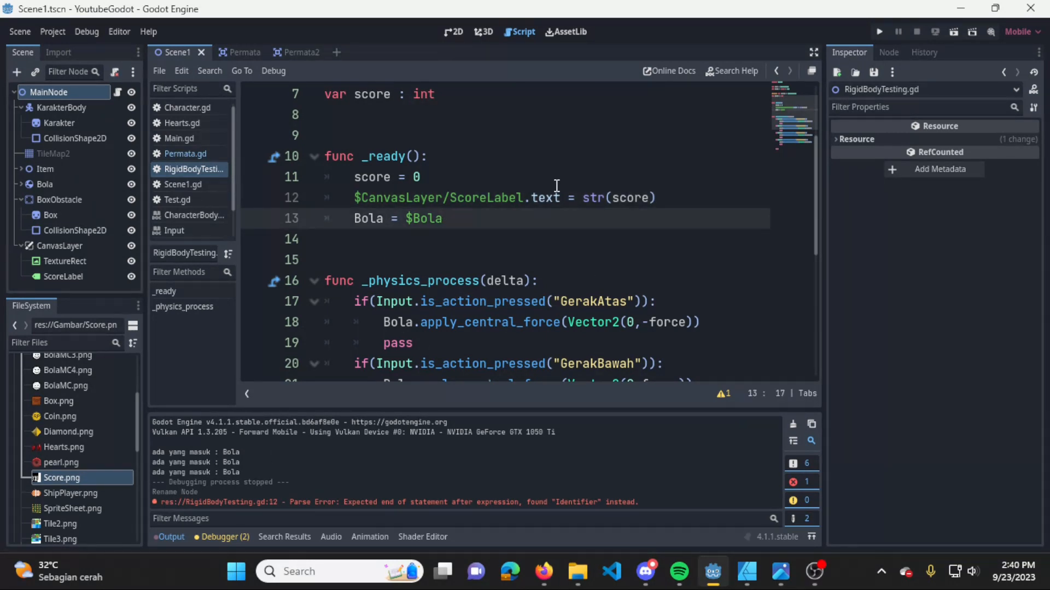
Open the scene of the first Permata under Item and add a blank line above _on_body_masuk in Permata.gd
click(33, 169)
click(21, 168)
click(64, 186)
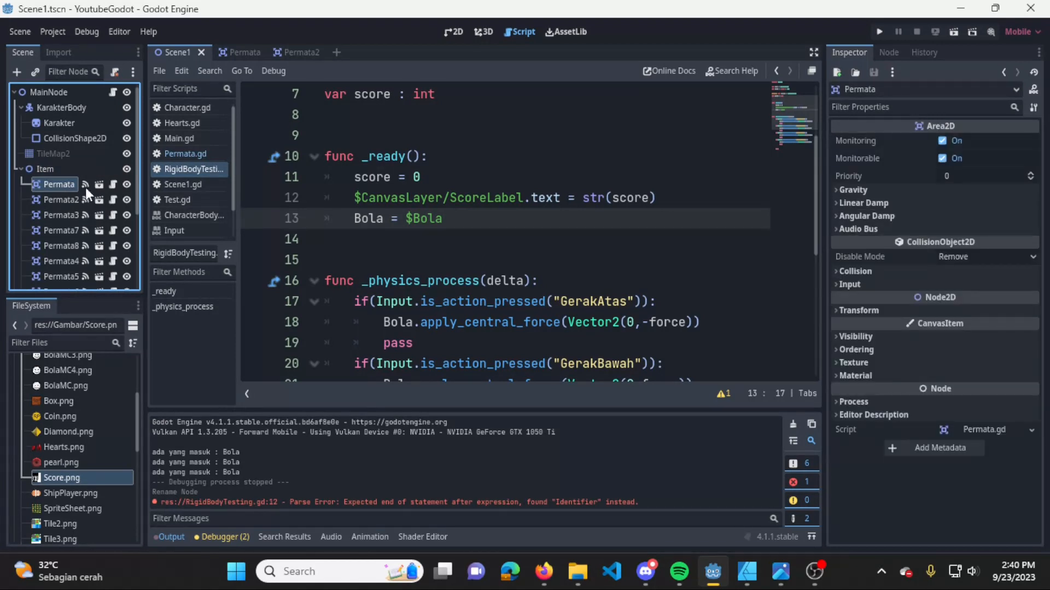
click(99, 185)
click(452, 136)
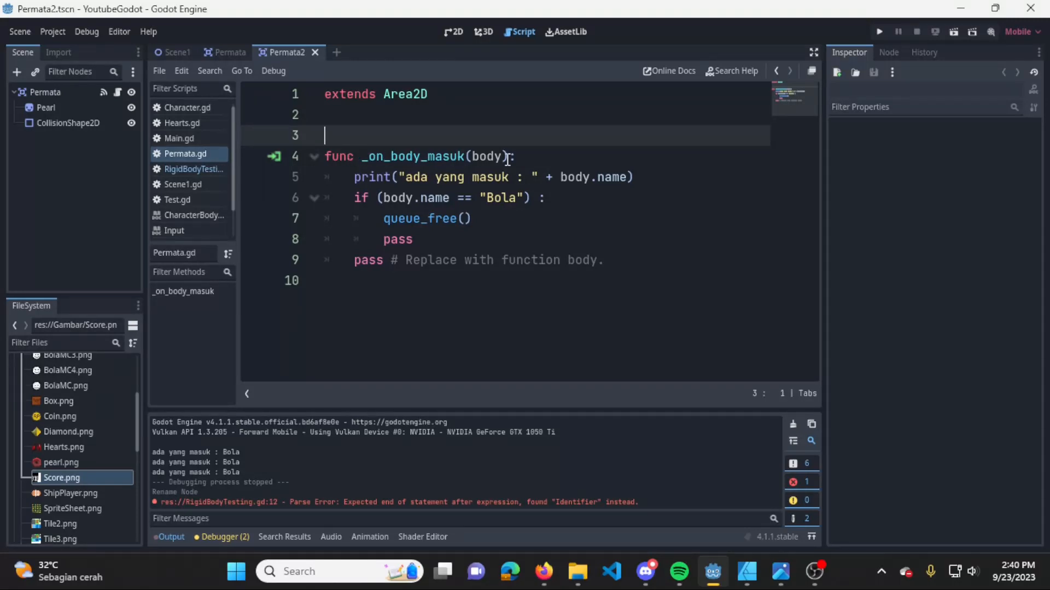
click(344, 185)
click(385, 218)
click(500, 223)
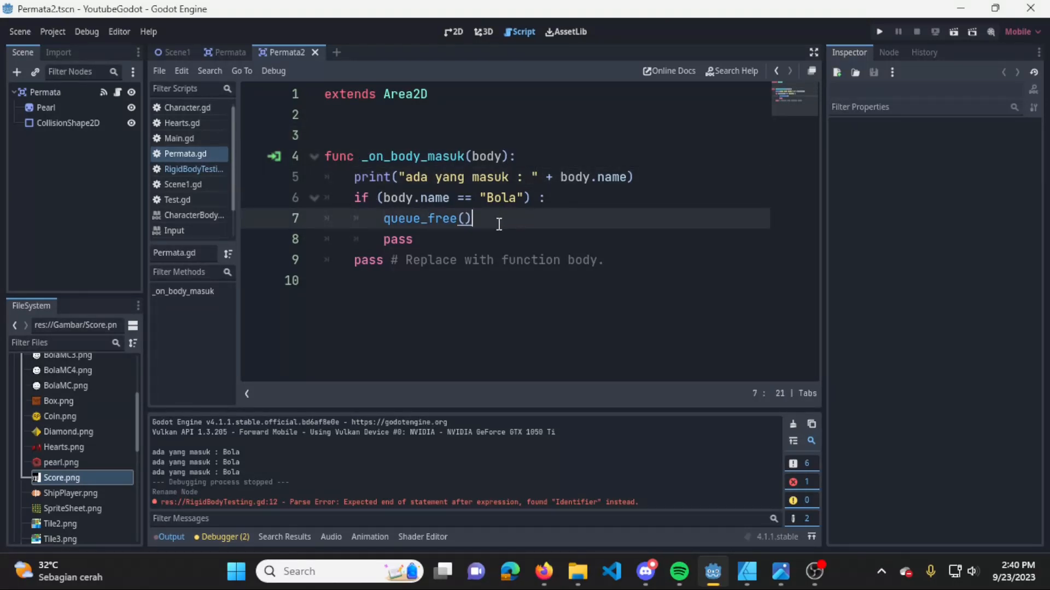
click(420, 241)
click(548, 217)
key(ctrl+z)
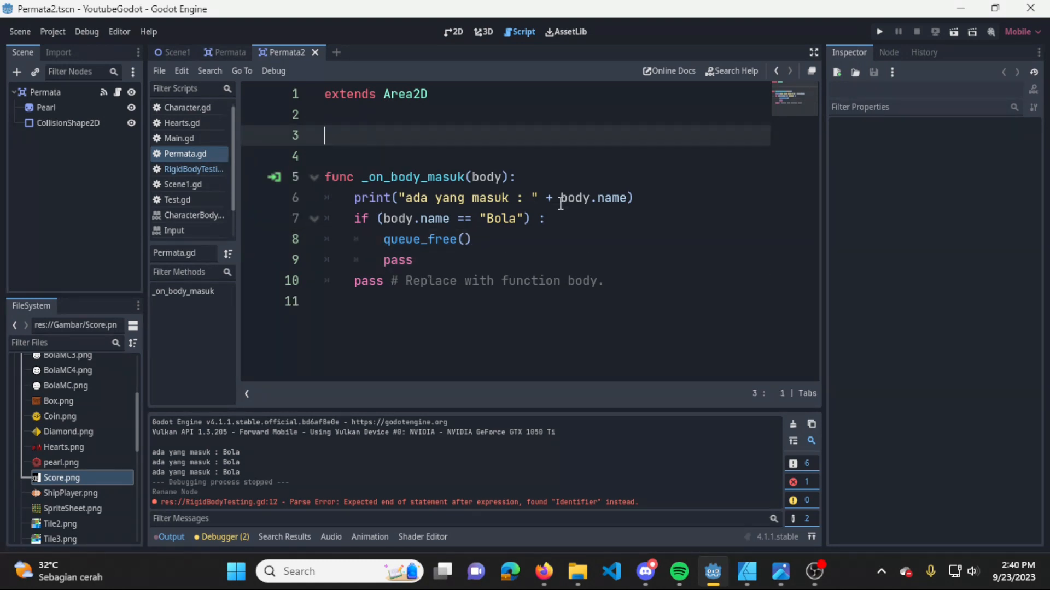
Try to reference $MainNode on a new line after queue_free() in _on_body_masuk, with the Permata scene open
click(506, 244)
key(Return)
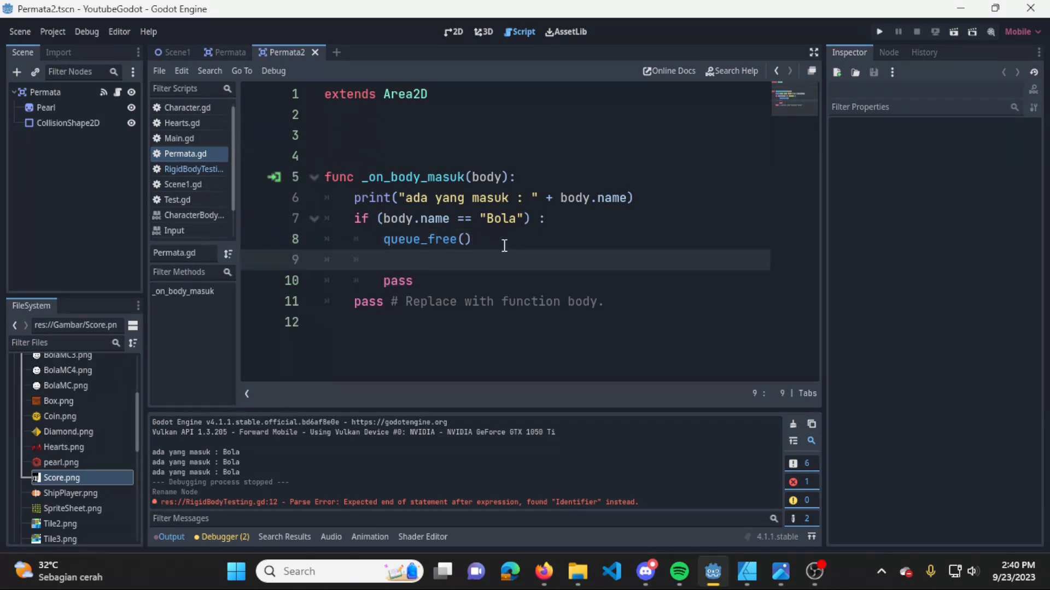
text($)
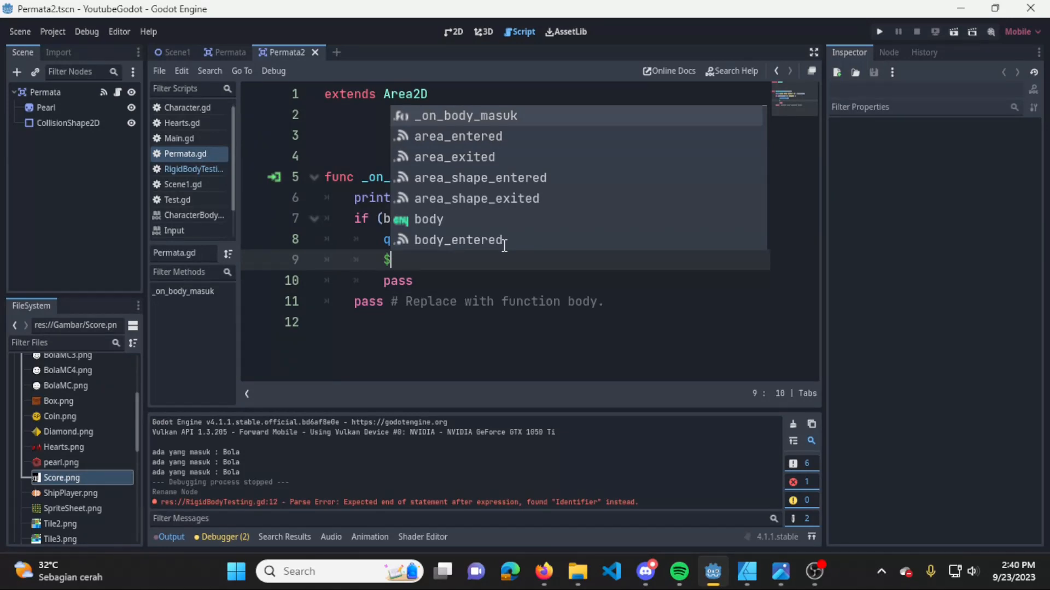
key(ctrl+Tab)
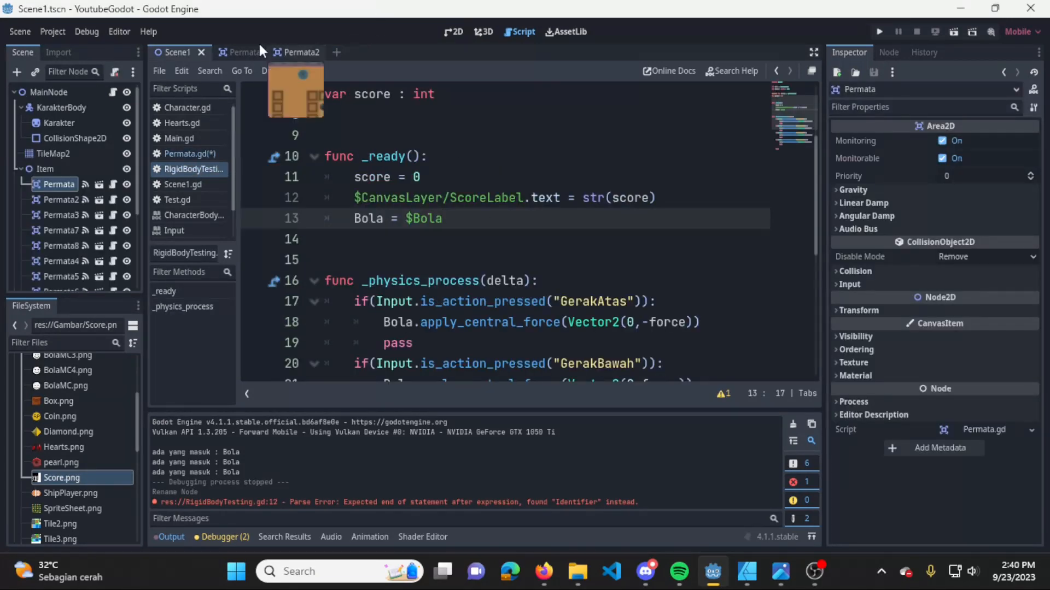
key(ctrl+Tab)
text(Mai)
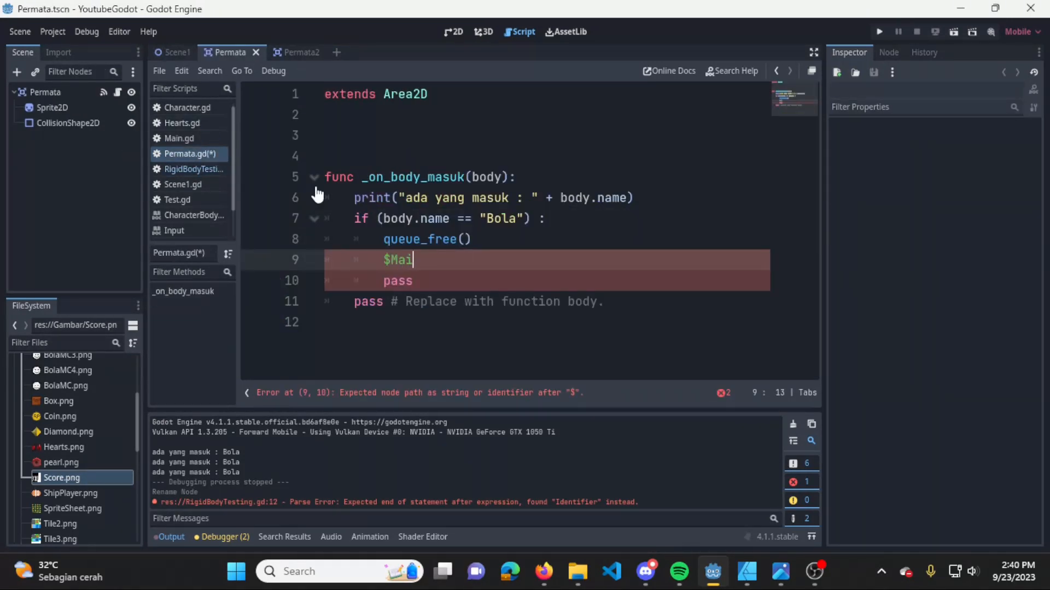
text(nNode)
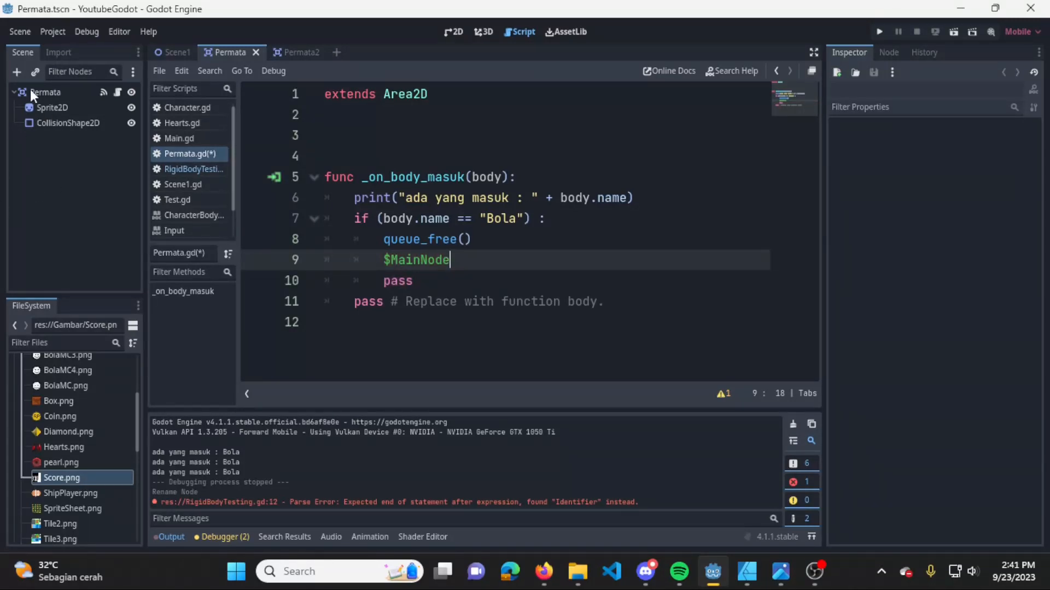
Delete the $MainNode reference from _on_body_masuk and save
double_click(421, 261)
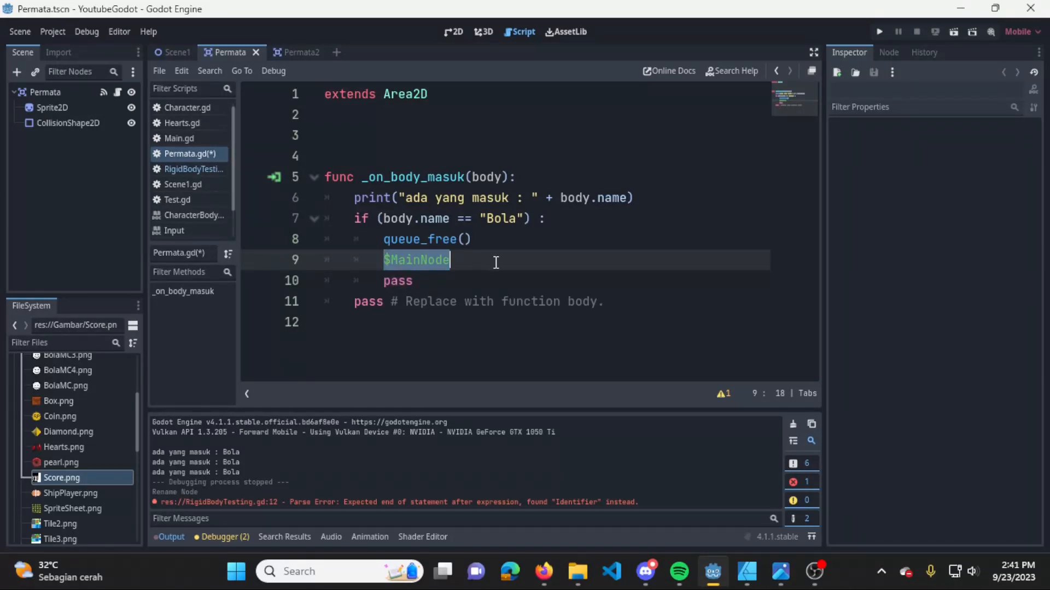
key(BackSpace)
key(ctrl+s)
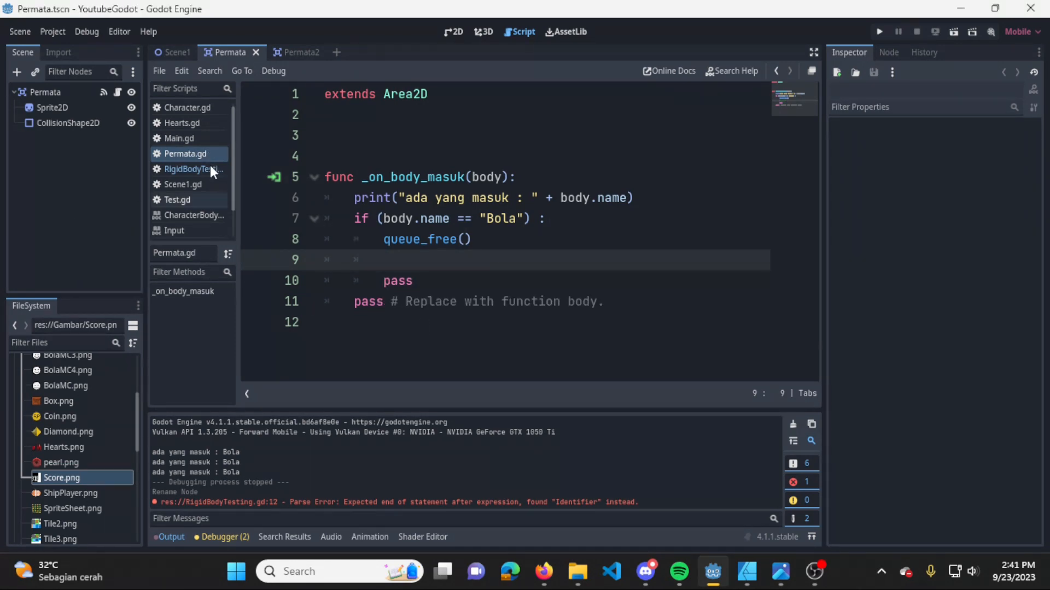
Declare a signal named item_taken above _on_body_masuk in Permata.gd and save the scene
mouse_move(230, 52)
mouse_down()
mouse_move(187, 51)
mouse_move(189, 64)
mouse_move(268, 57)
mouse_move(238, 57)
mouse_up()
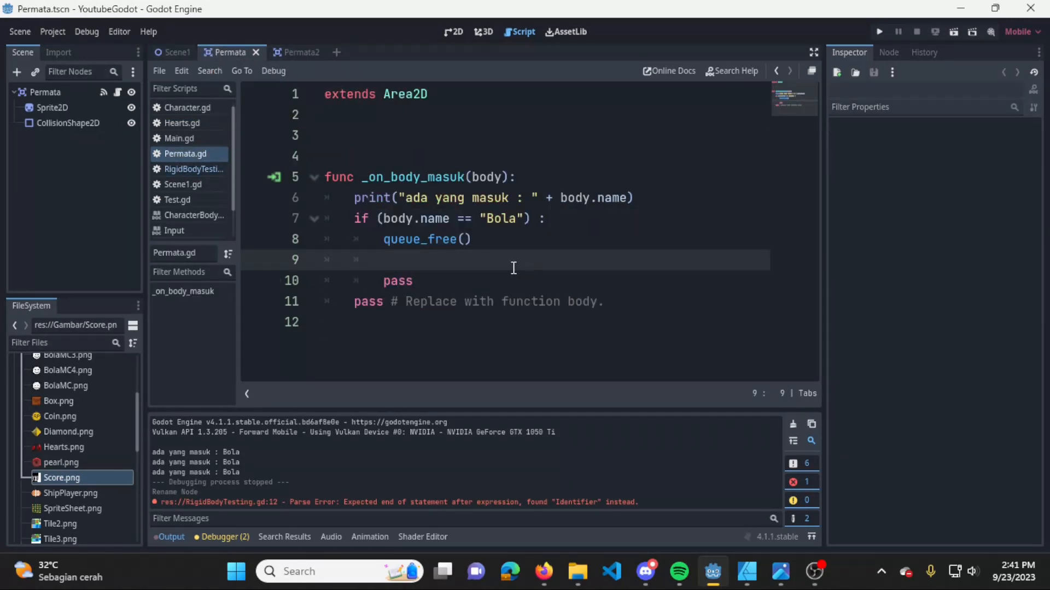
click(469, 120)
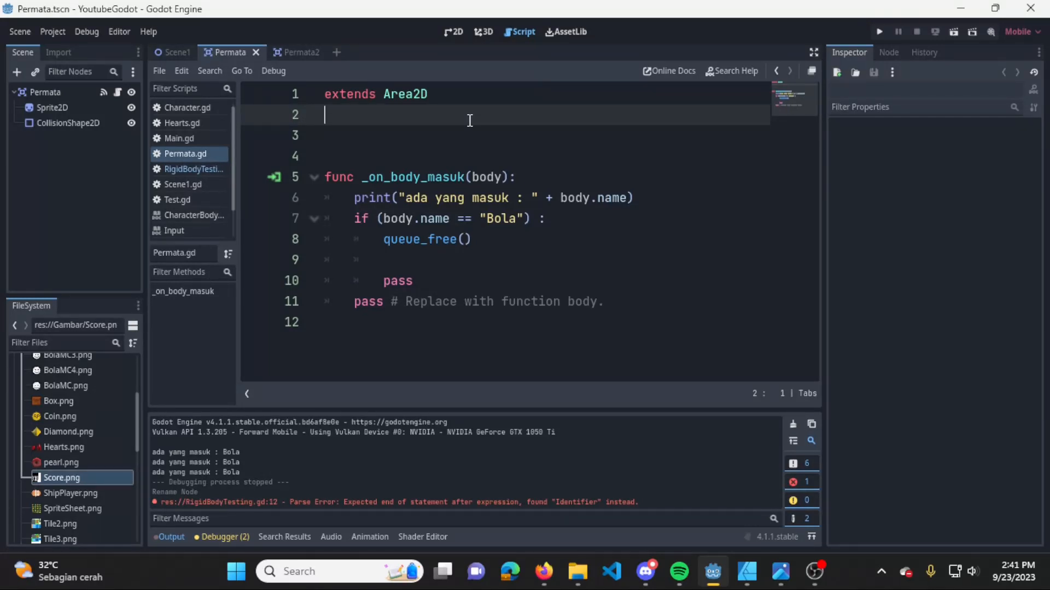
key(Return)
text(Sign)
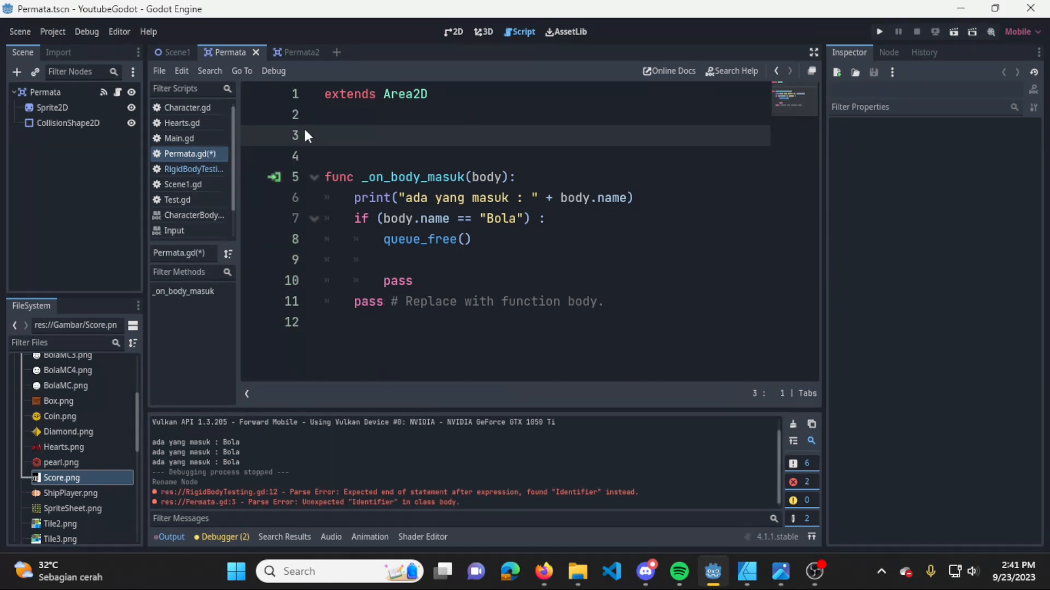
text(sign)
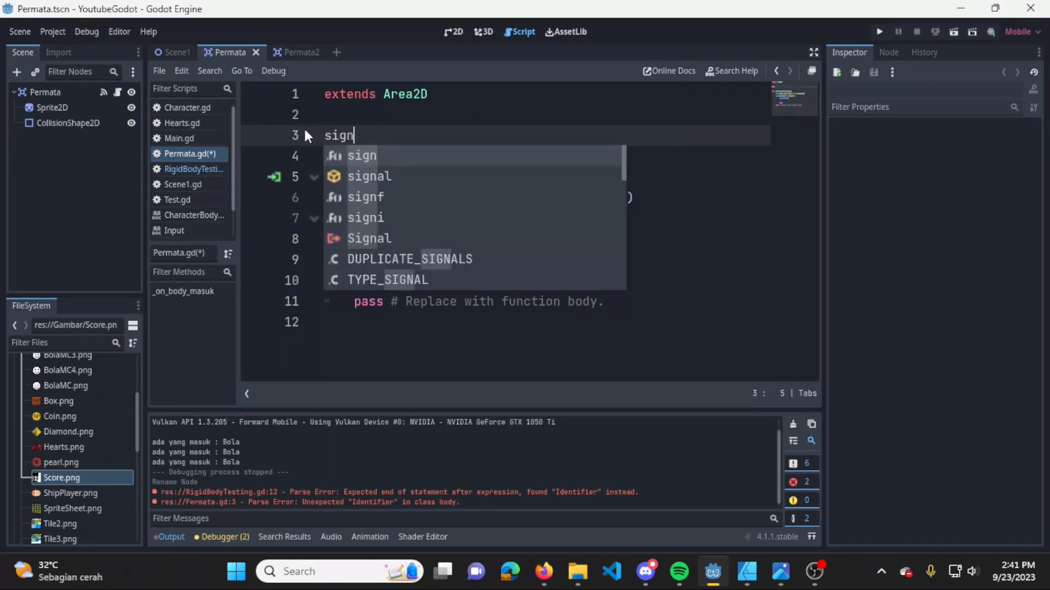
text(al item_taken)
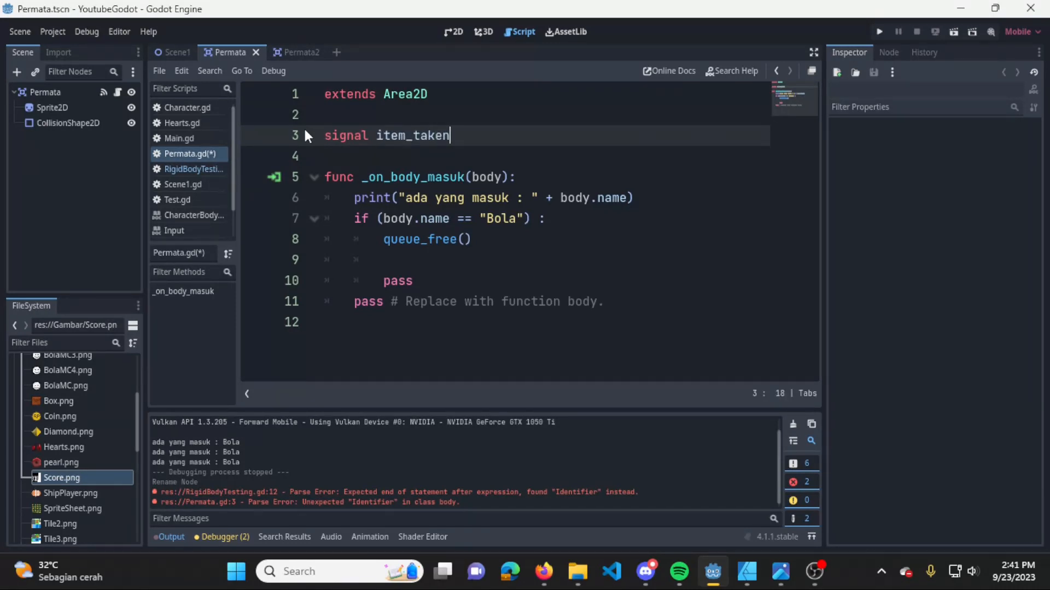
key(ctrl+s)
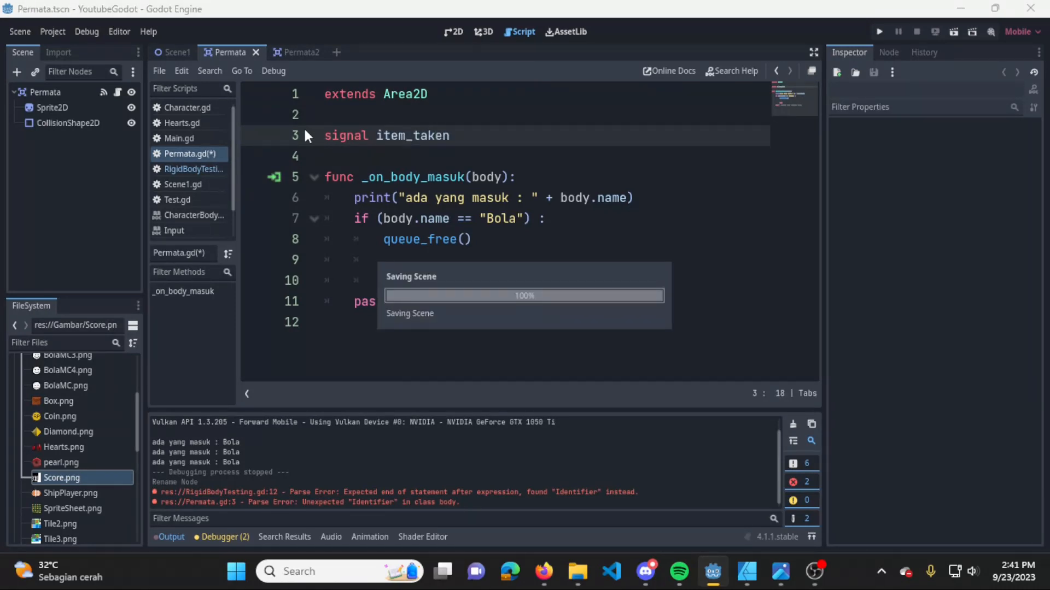
click(493, 153)
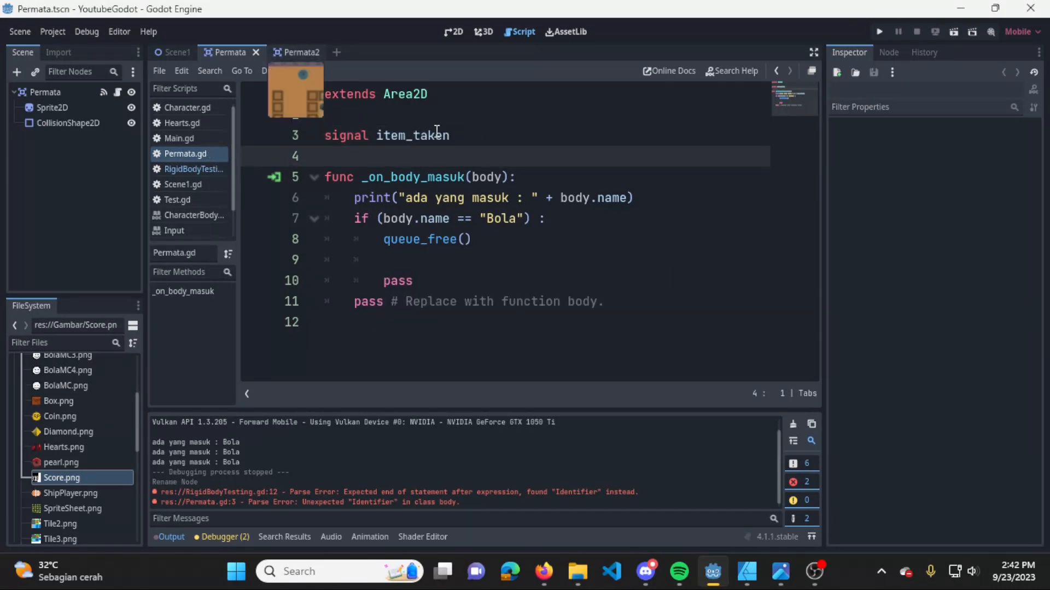
double_click(414, 135)
click(356, 158)
click(328, 137)
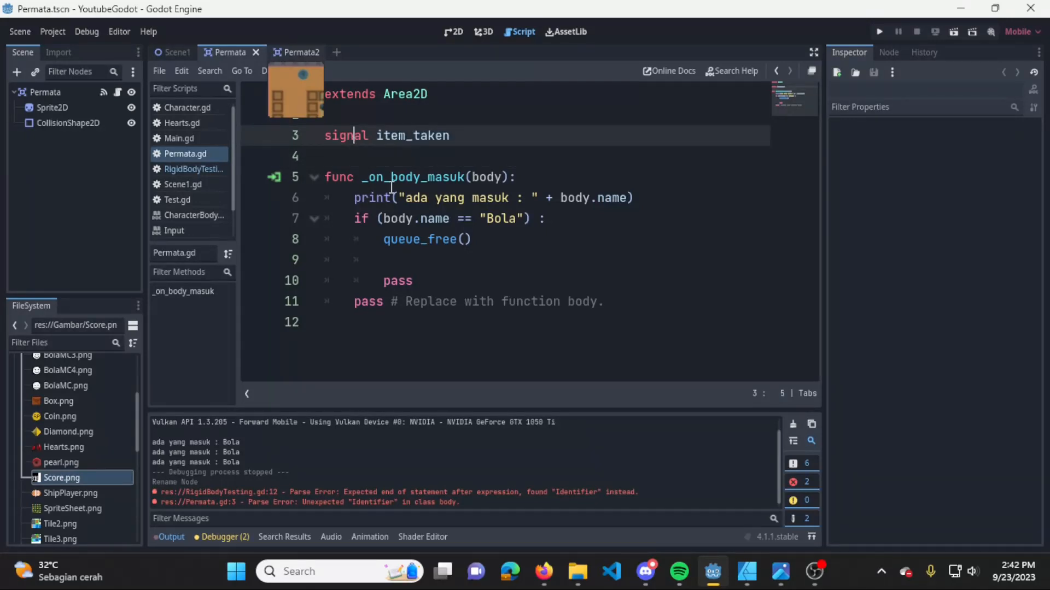
click(358, 198)
Insert a blank line above queue_free() in _on_body_masuk and remove the empty line below it
click(431, 259)
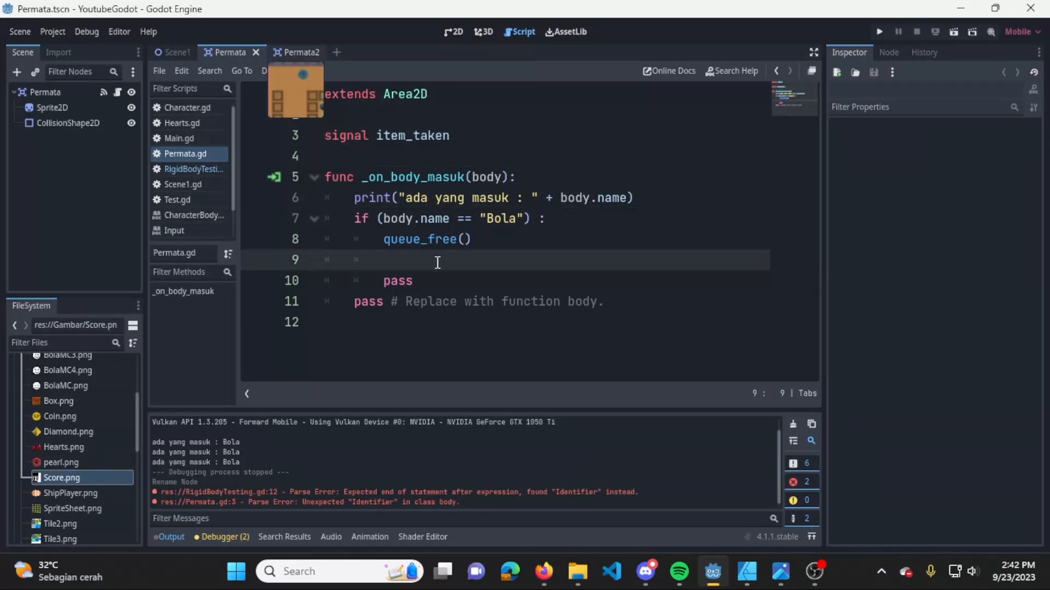
key(Up)
key(Return)
key(Down)
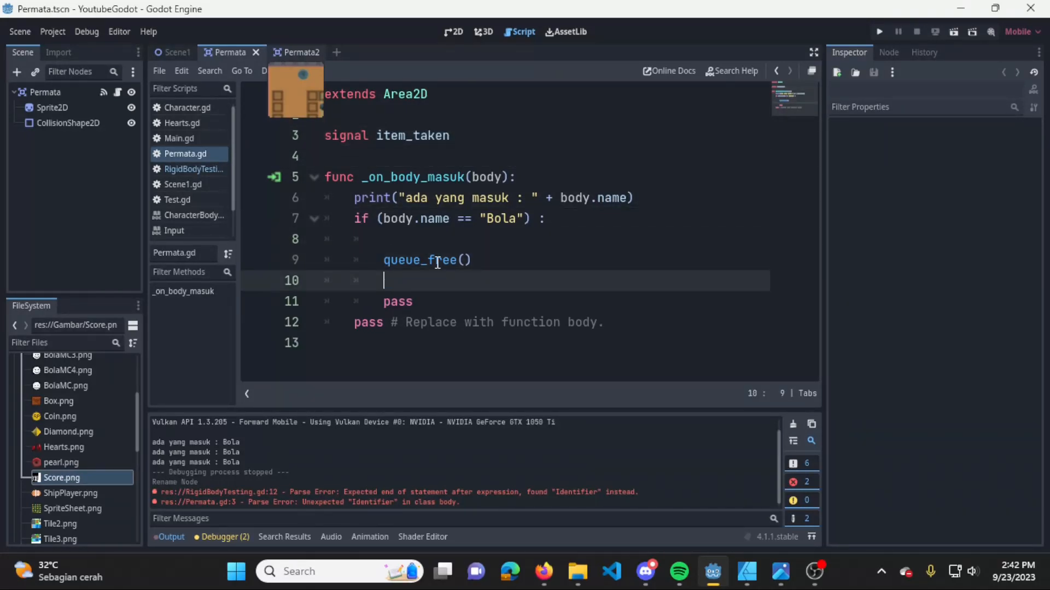
key(BackSpace)
key(Up)
Emit the "item_taken" signal with emit_signal just before queue_free() in _on_body_masuk and save the scene
text(emi)
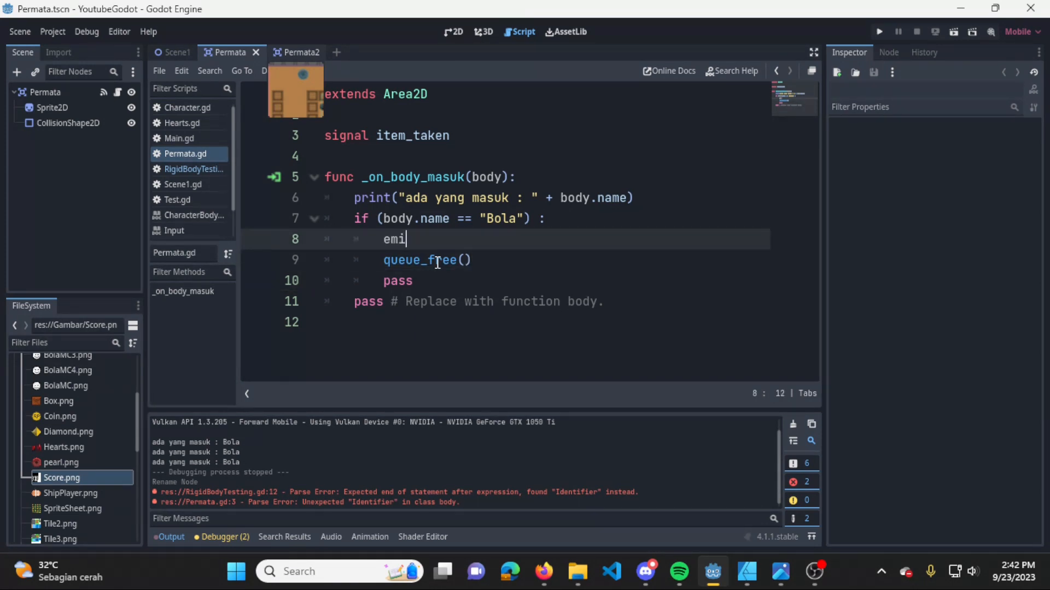
text(t)
key(Return)
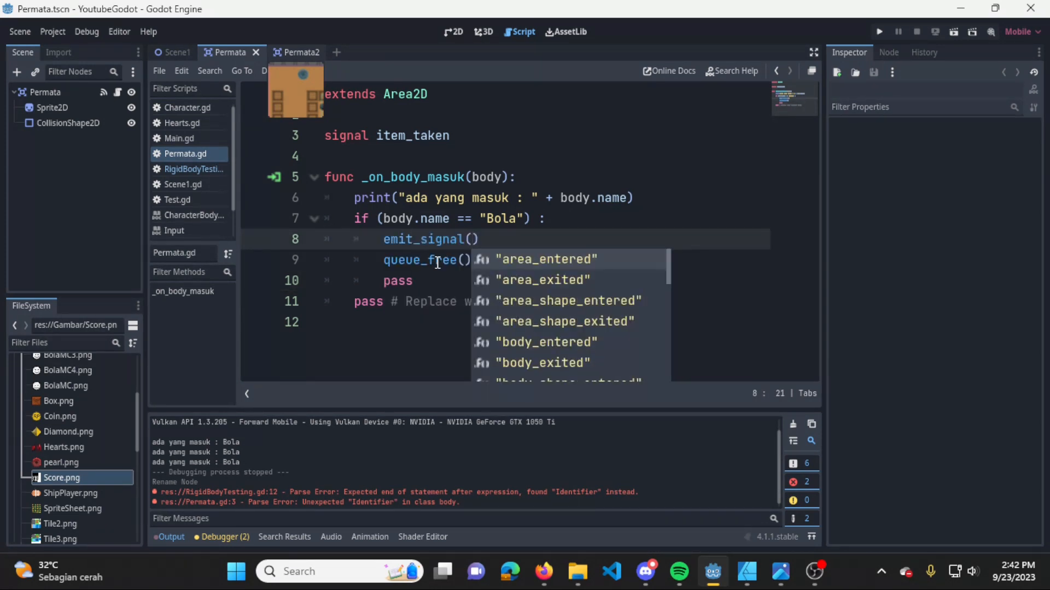
text("item_taken)
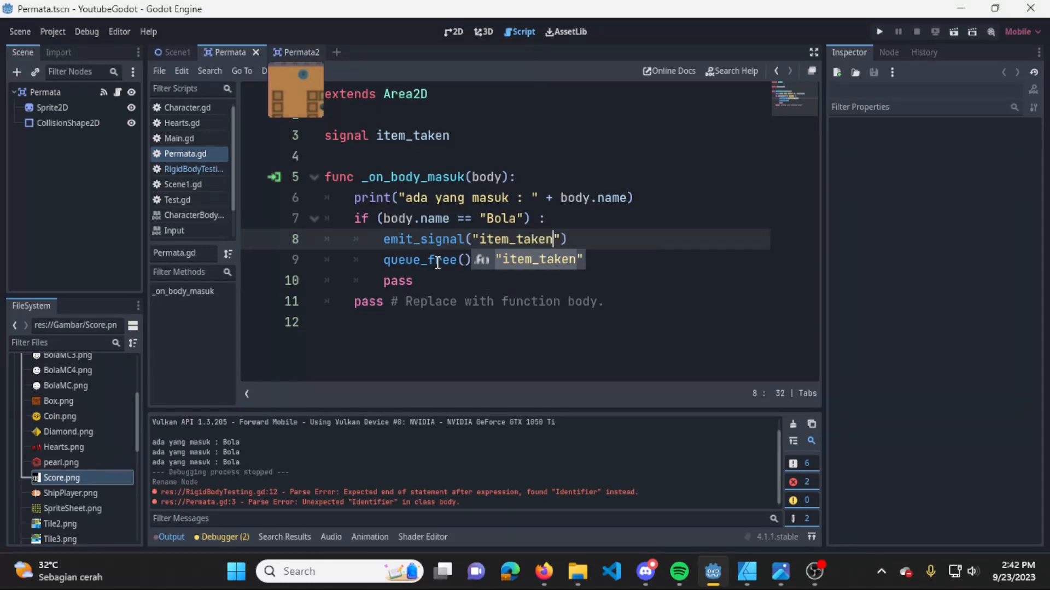
key(Return)
key(ctrl+s)
click(673, 159)
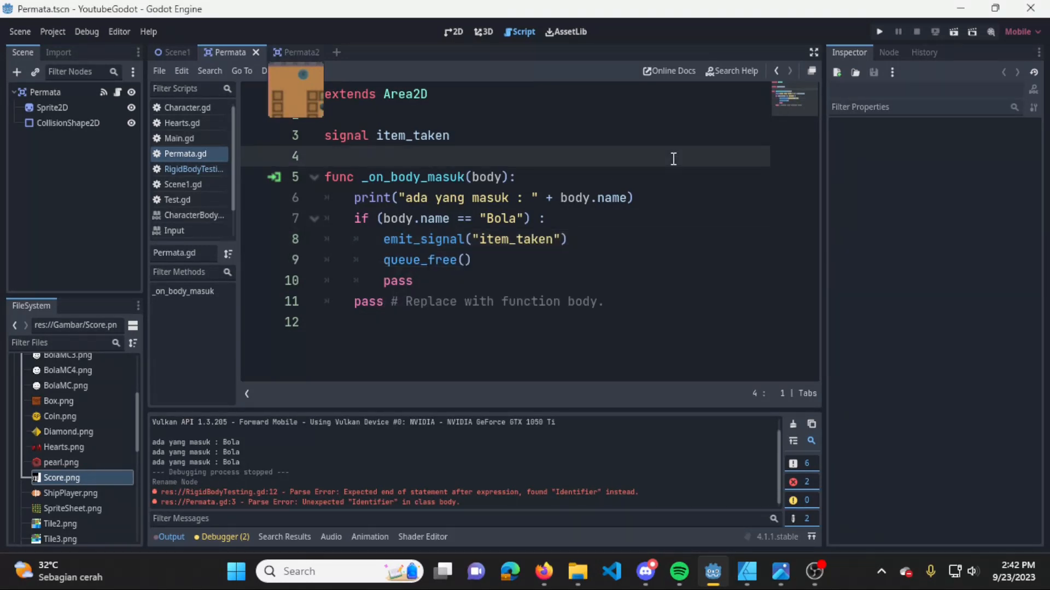
click(571, 239)
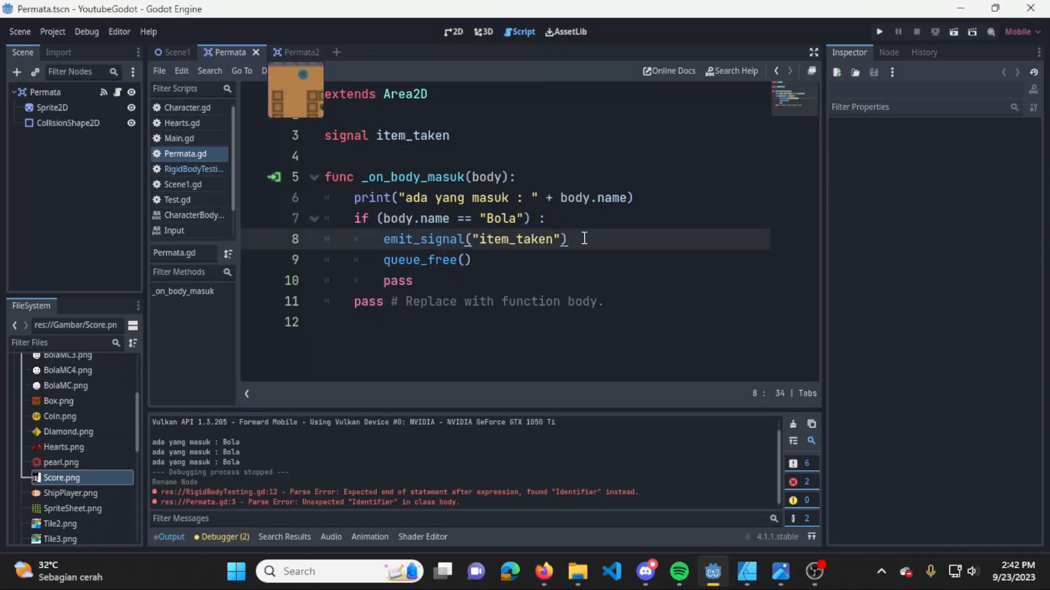
In Scene1, connect the first Permata's item_taken signal to MainNode with the receiver method _on_permata_item_taken
click(174, 52)
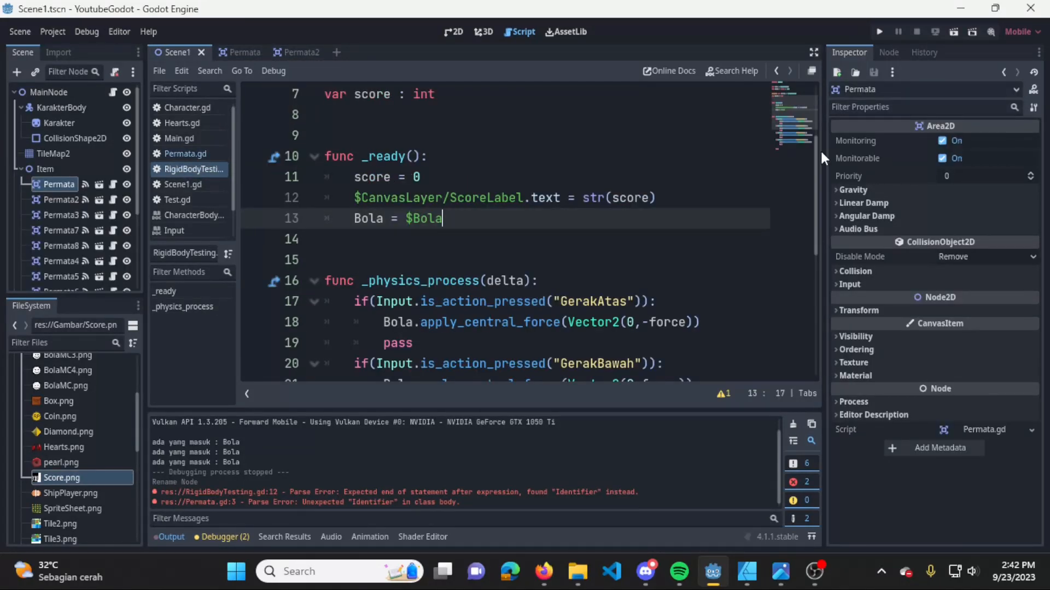
click(454, 31)
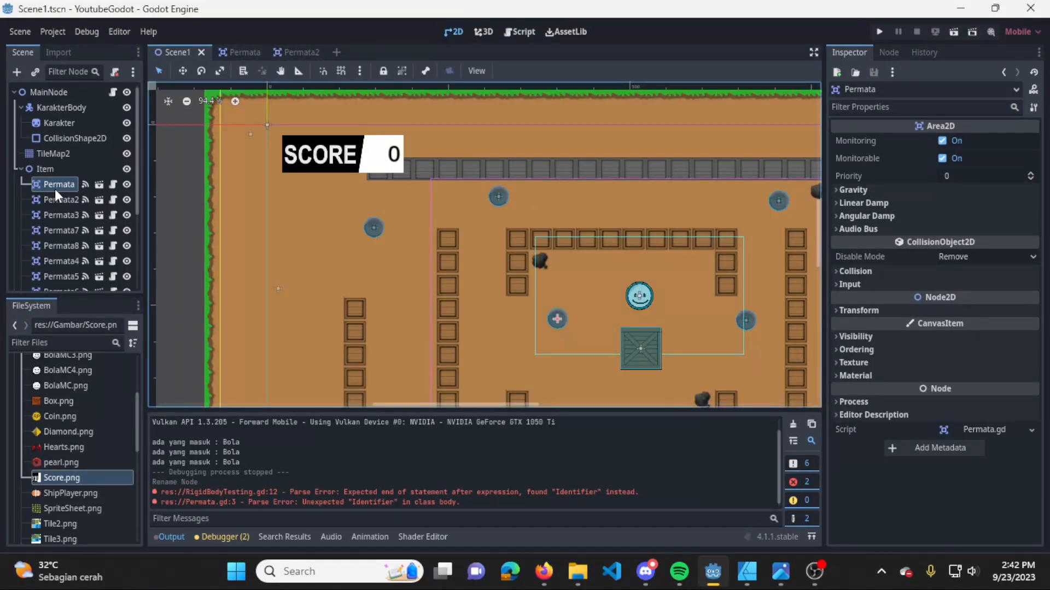
click(895, 51)
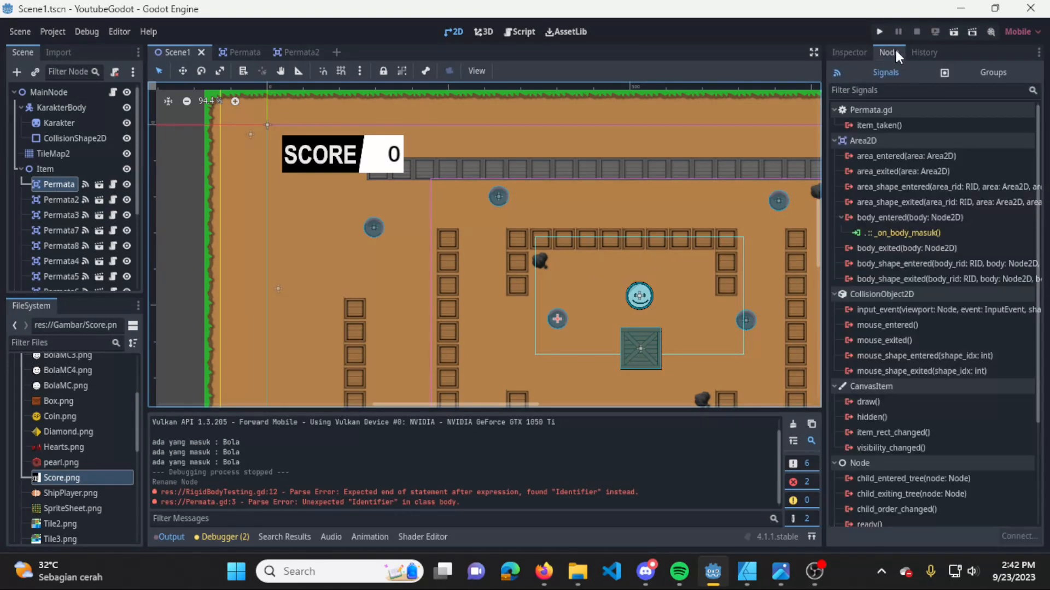
double_click(897, 127)
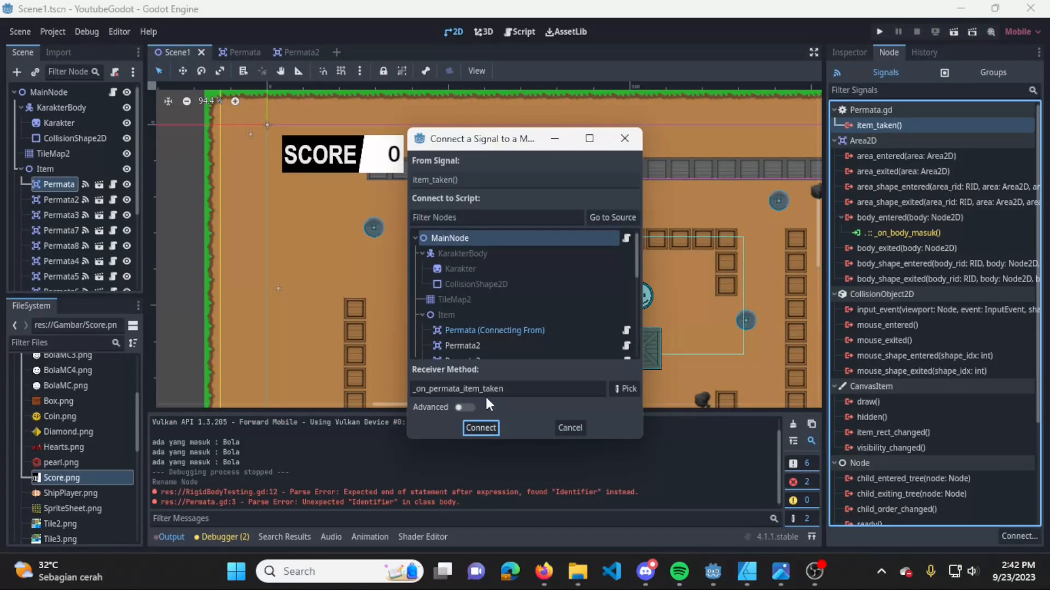
click(486, 432)
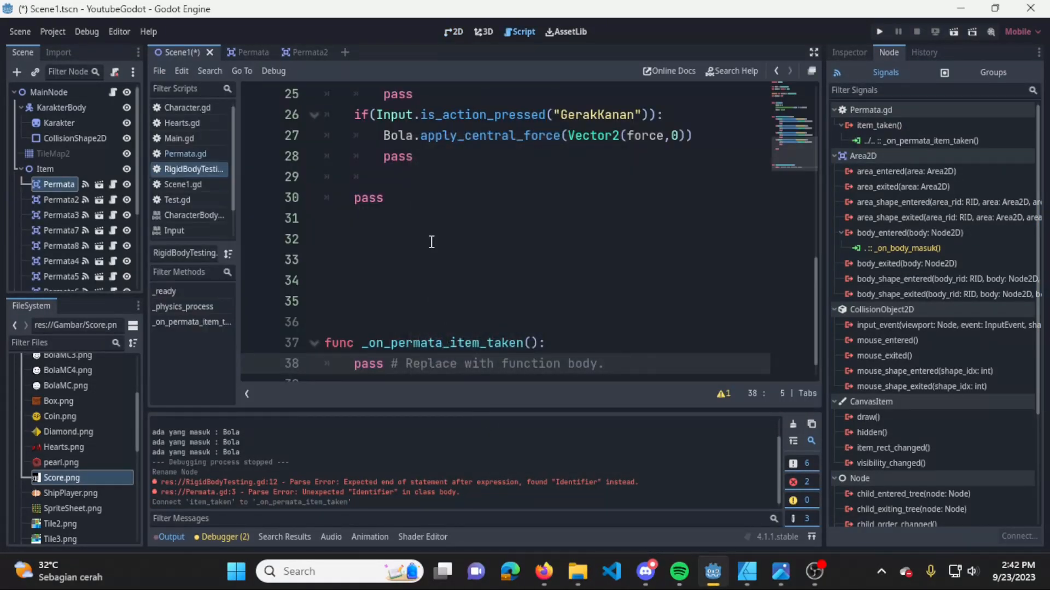
Delete the surplus blank lines above the _on_permata_item_taken function in the MainNode script
click(435, 298)
key(BackSpace)
key(BackSpace)
key(BackSpace)
key(BackSpace)
key(BackSpace)
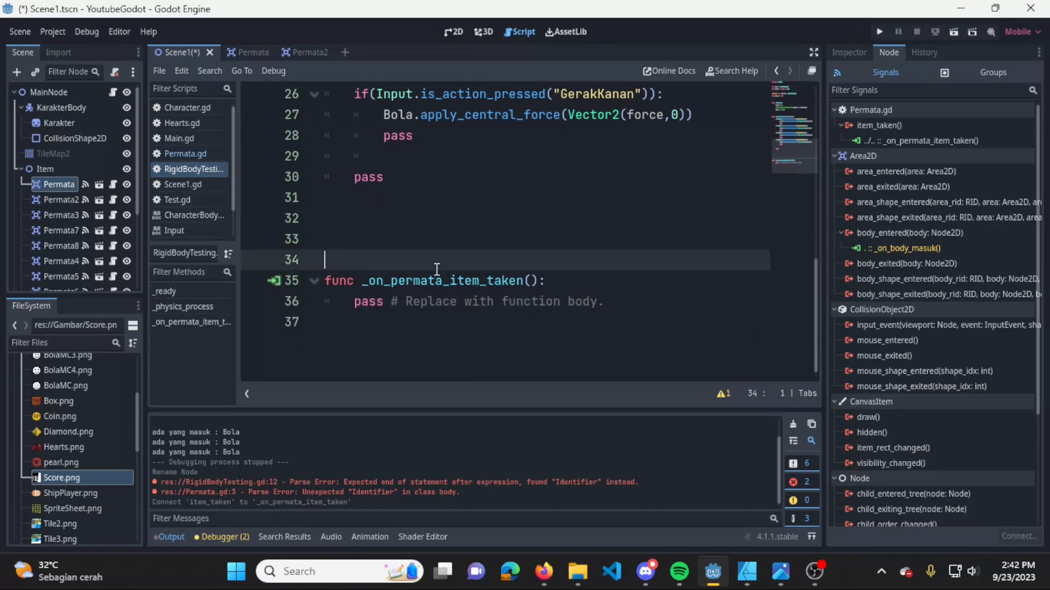
Add the line score += 10 at the start of the _on_permata_item_taken function
key(Down)
key(Down)
key(Return)
key(Up)
key(Tab)
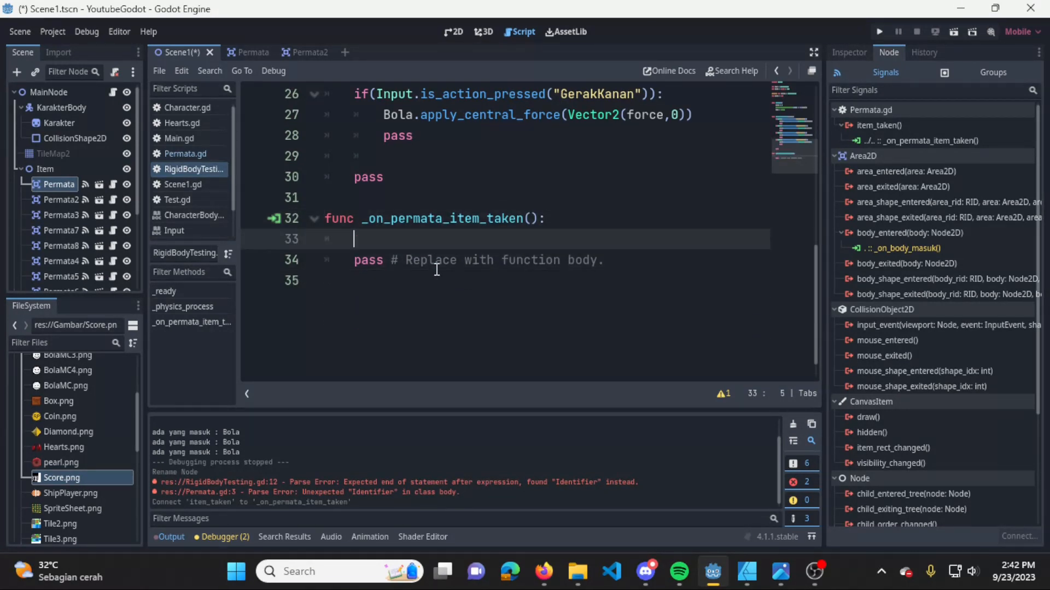
text(score += 10)
key(Return)
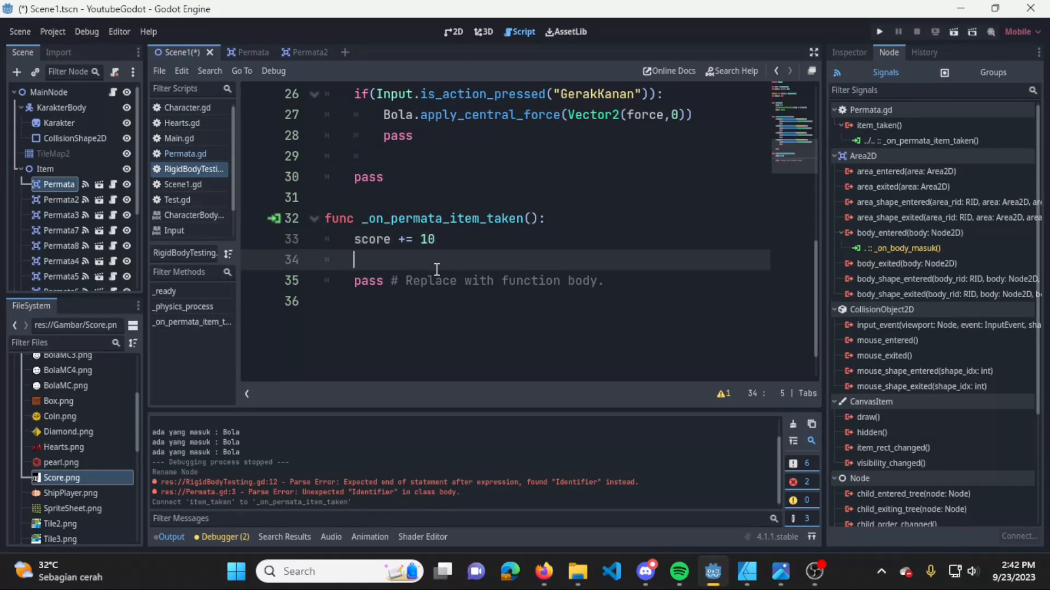
Set $CanvasLayer/ScoreLabel.text to str(score) below the score increment in _on_permata_item_taken and save the scene
text($Socrel)
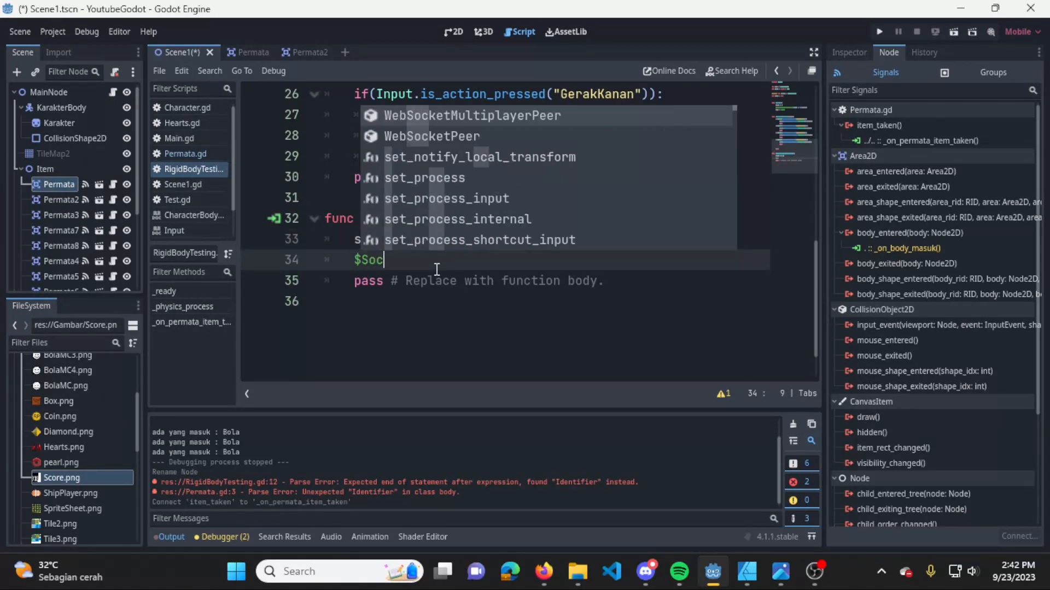
key(BackSpace)
key(BackSpace)
key(BackSpace)
key(BackSpace)
key(BackSpace)
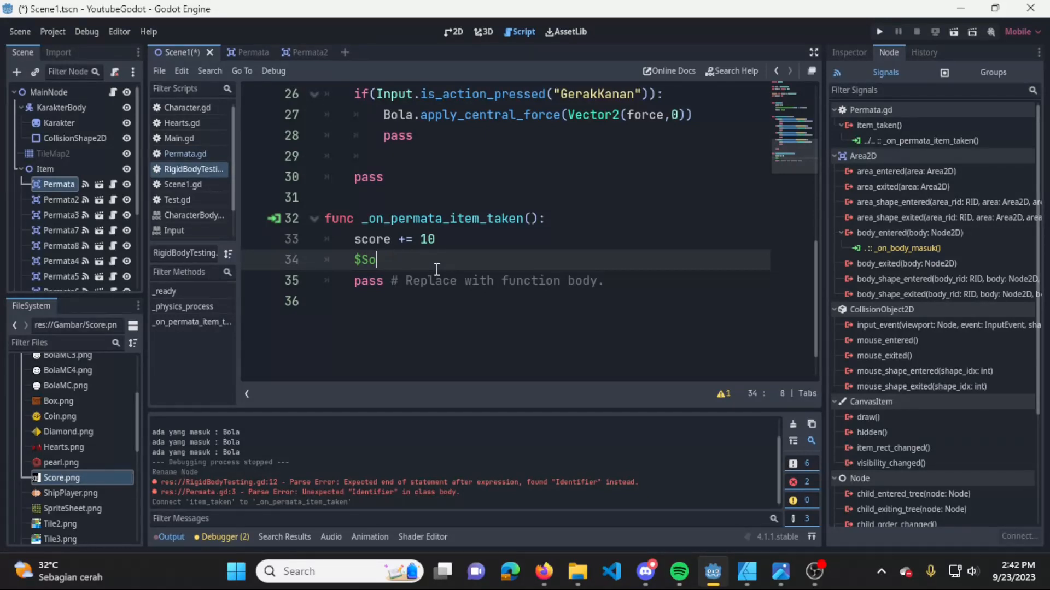
text(core)
key(Return)
text(.)
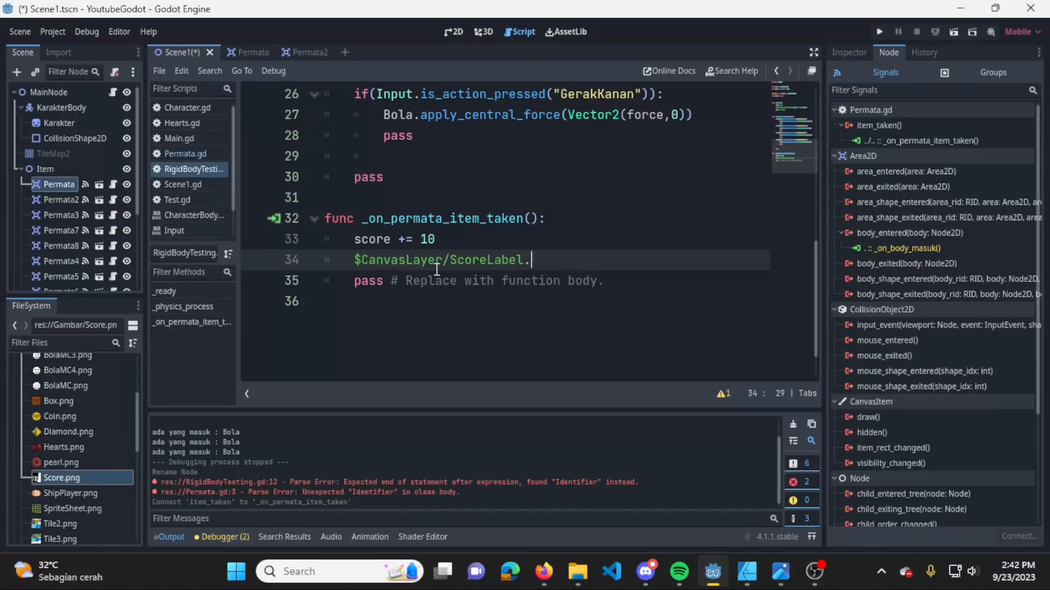
text(text = str(score))
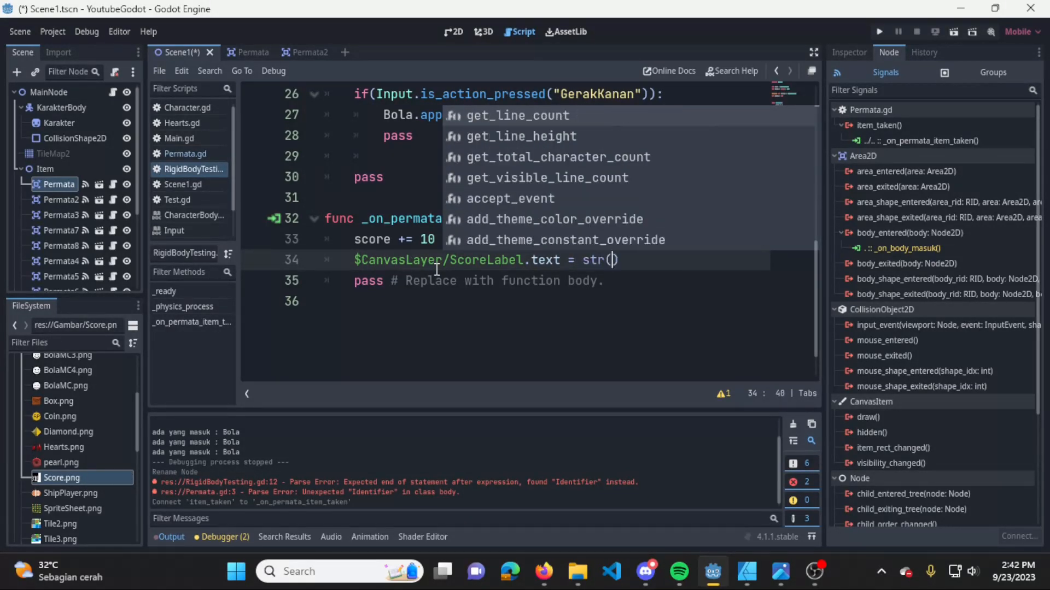
key(ctrl+s)
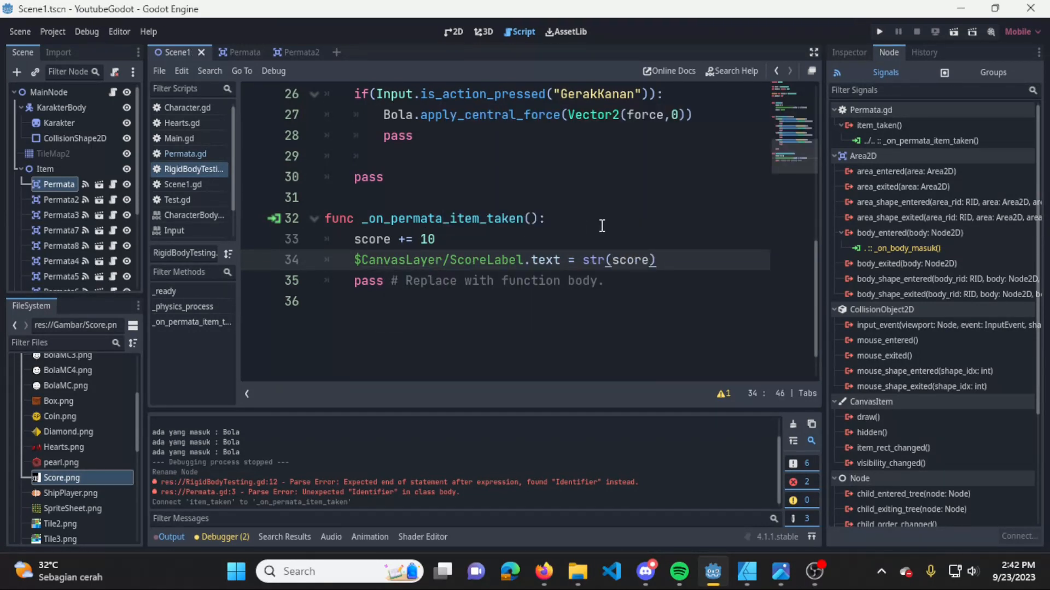
Run the project, roll the ball over several Permata items to test the score display, and close the game
click(453, 32)
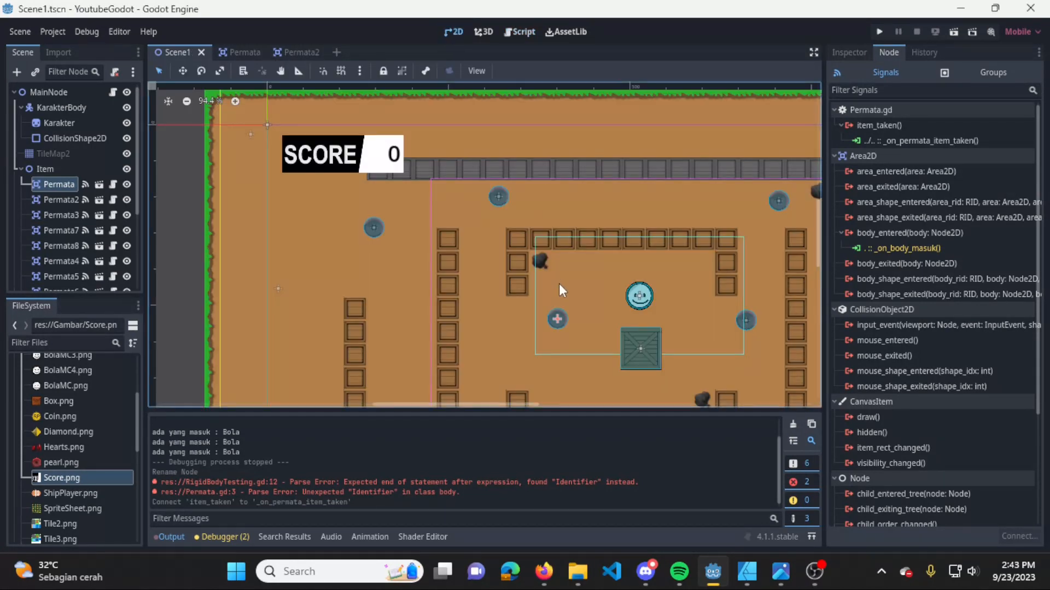
click(879, 31)
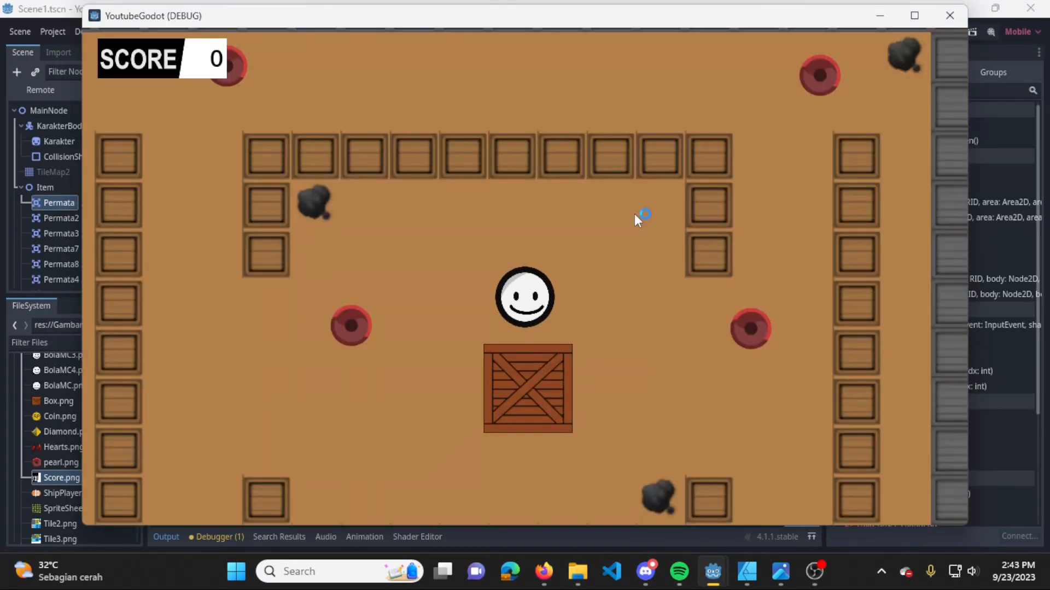
key(Left)
key(Up)
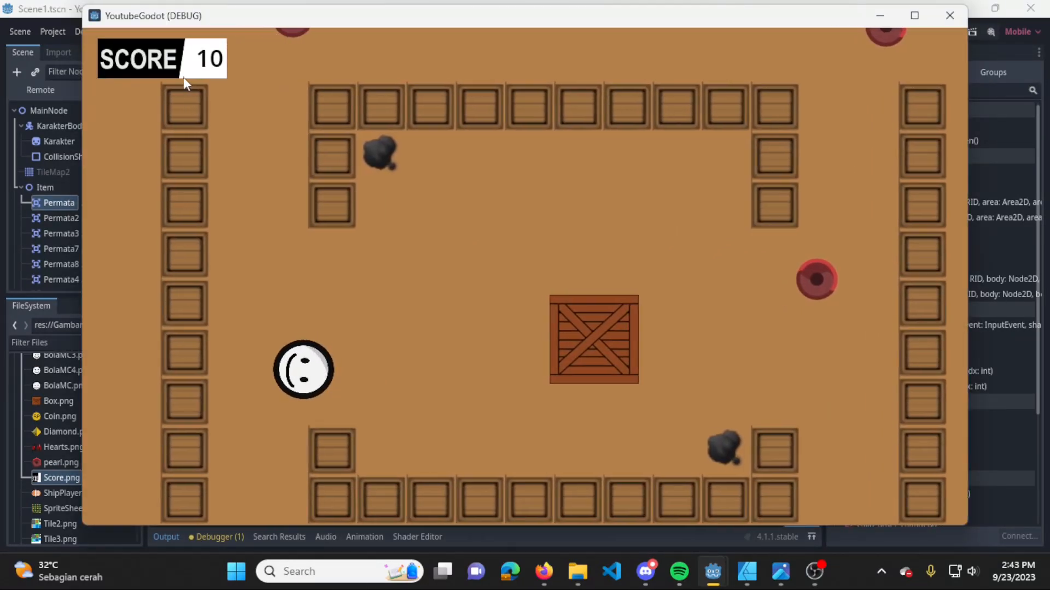
key(Left)
key(Up)
key(Right)
key(Up)
key(Left)
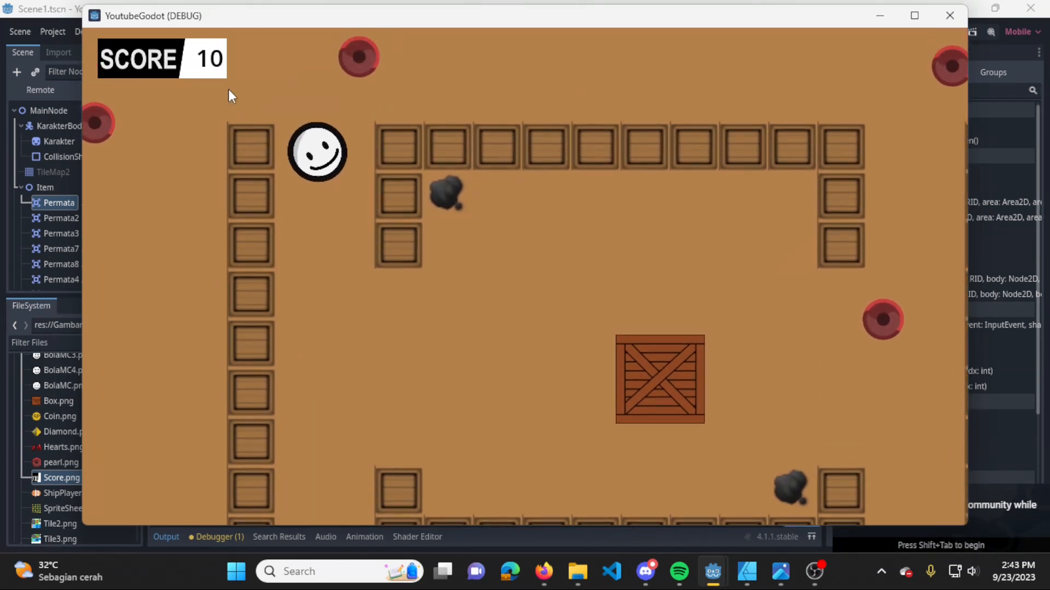
key(Right)
key(Down)
key(Left)
key(Up)
key(Right)
key(Right)
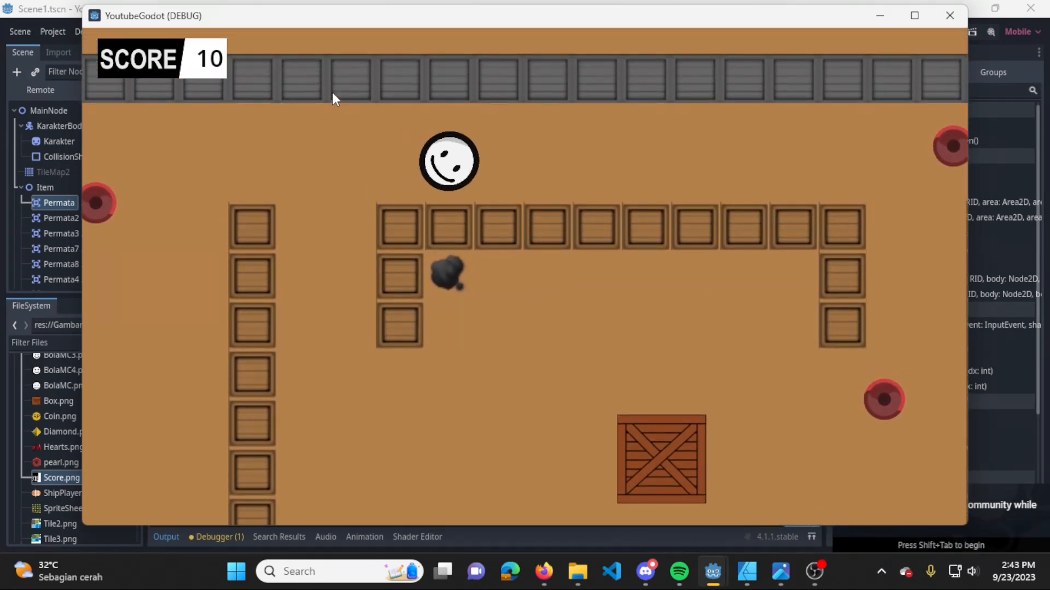
key(Left)
key(Down)
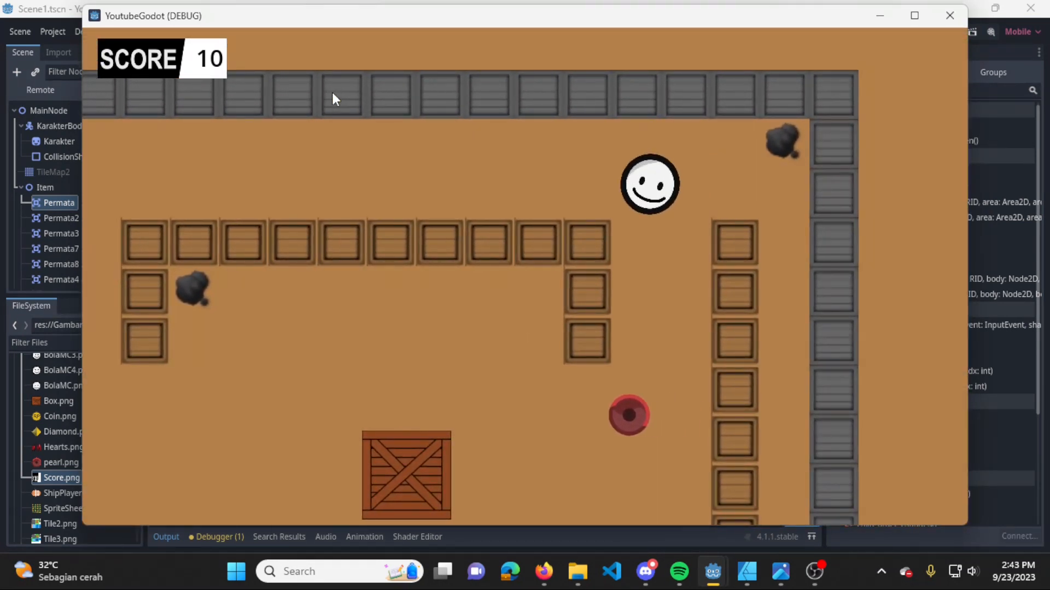
key(Right)
key(Left)
key(Right)
key(Left)
key(Down)
key(Left)
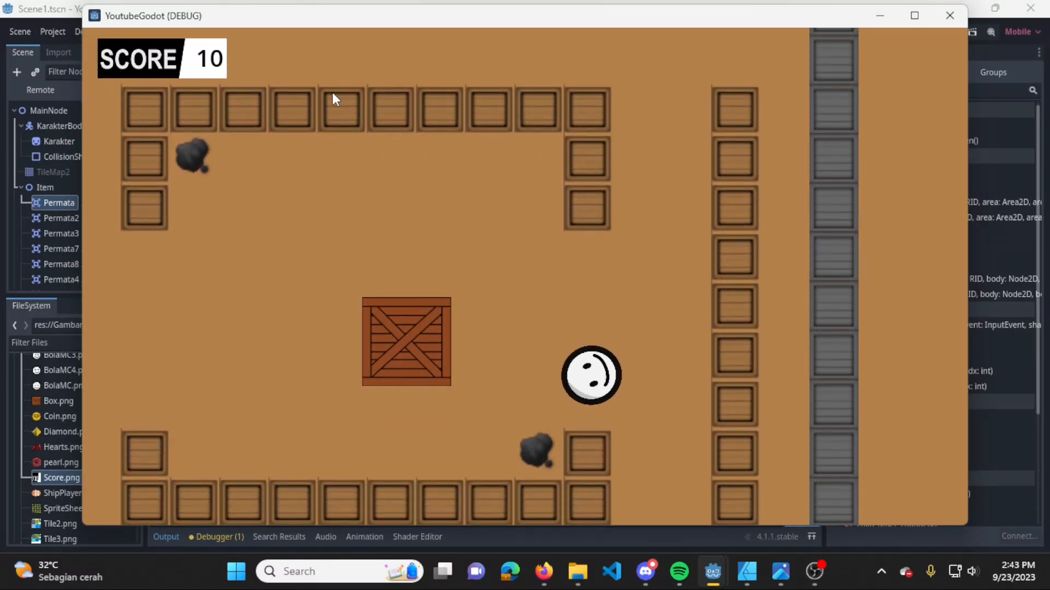
key(Right)
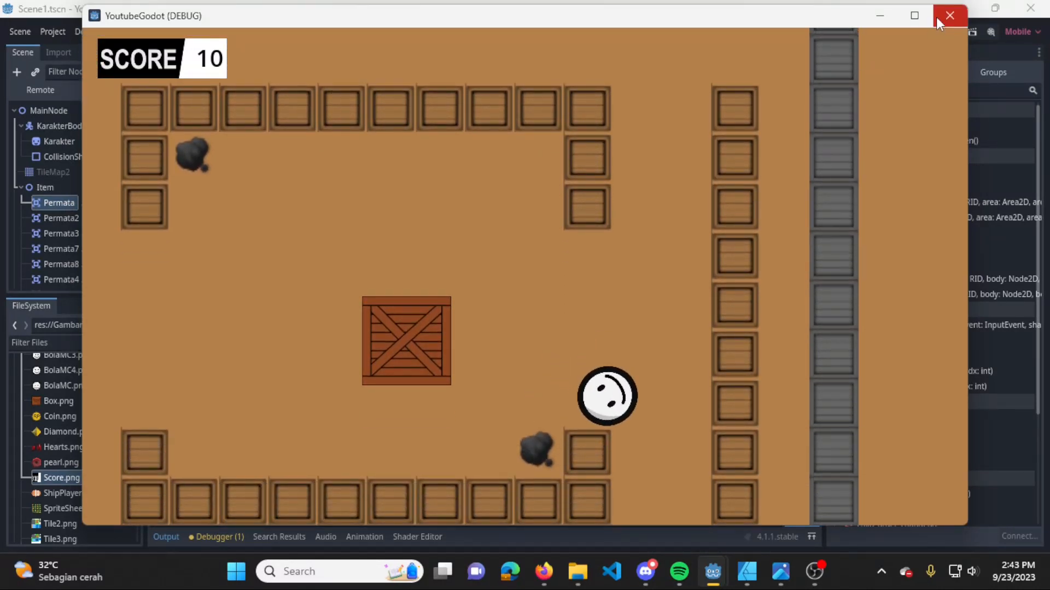
click(950, 16)
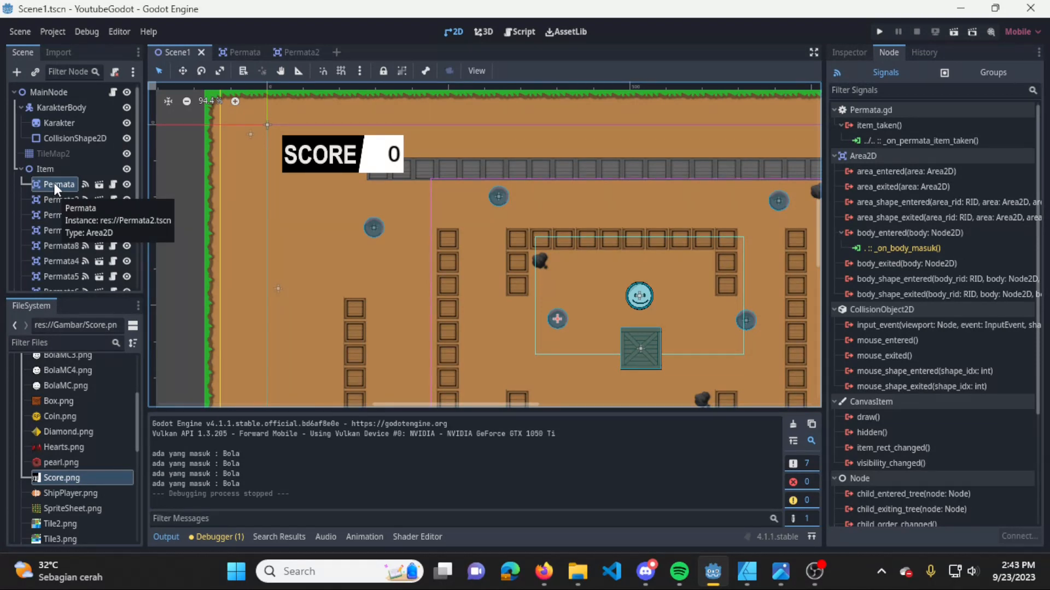
Disconnect the first Permata's item_taken signal from MainNode's _on_permata_item_taken method
click(48, 246)
click(52, 277)
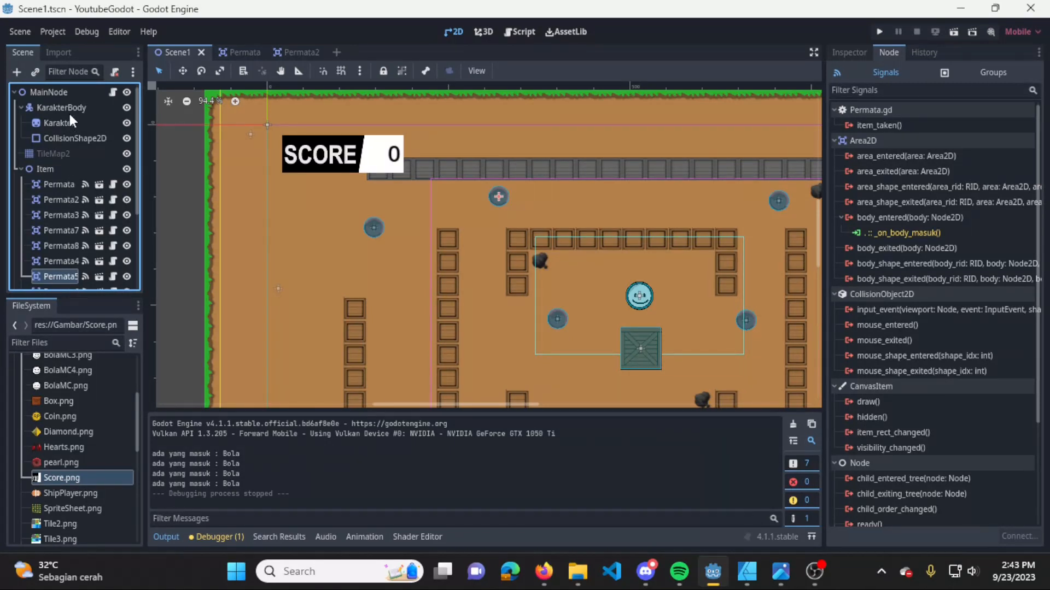
click(70, 94)
click(63, 184)
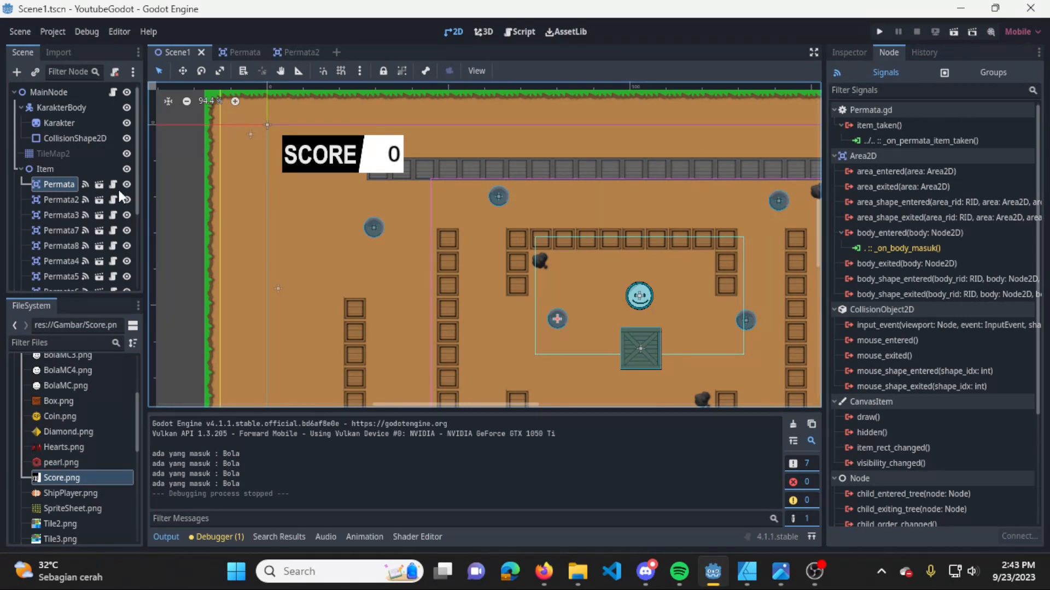
right_click(898, 138)
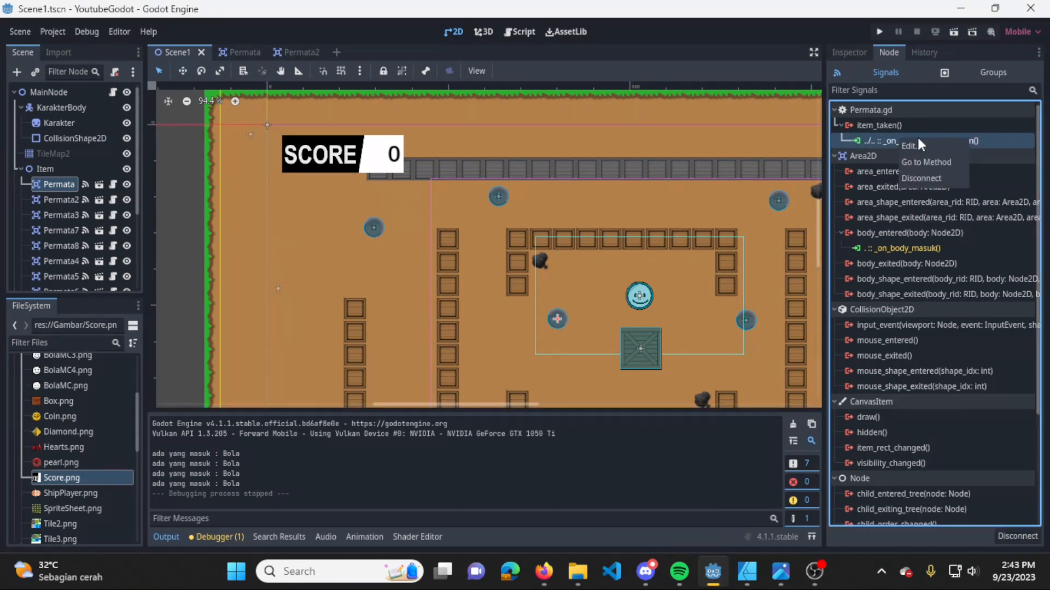
click(936, 176)
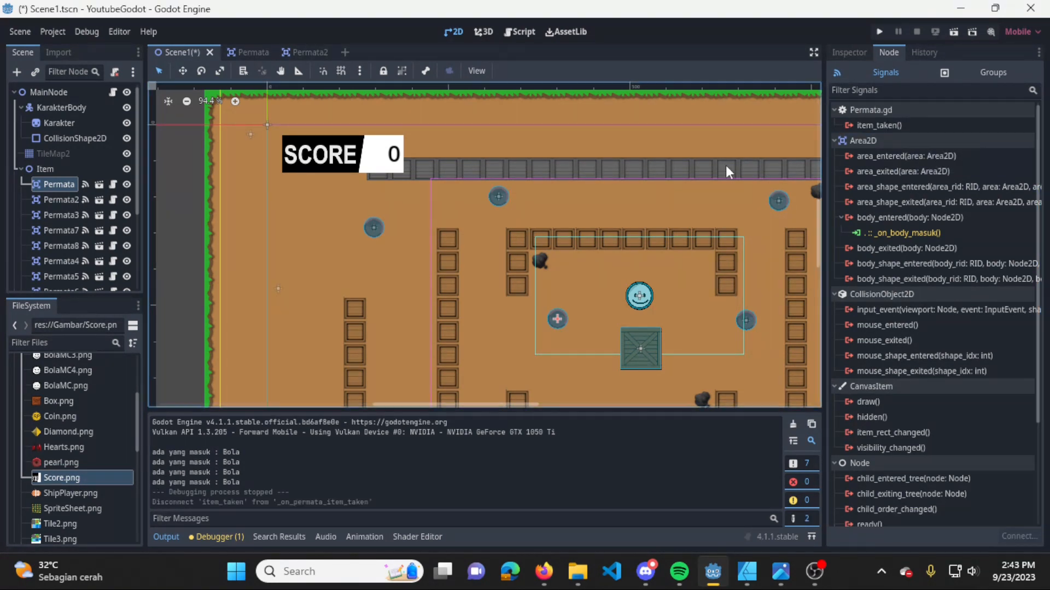
Save the scene and open the script attached to MainNode
click(46, 93)
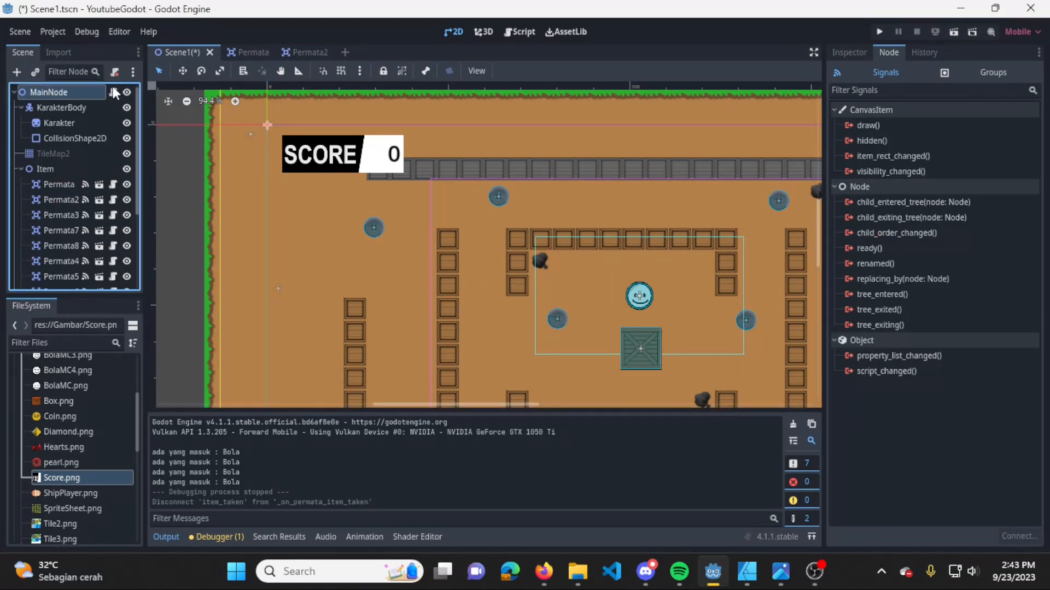
click(57, 184)
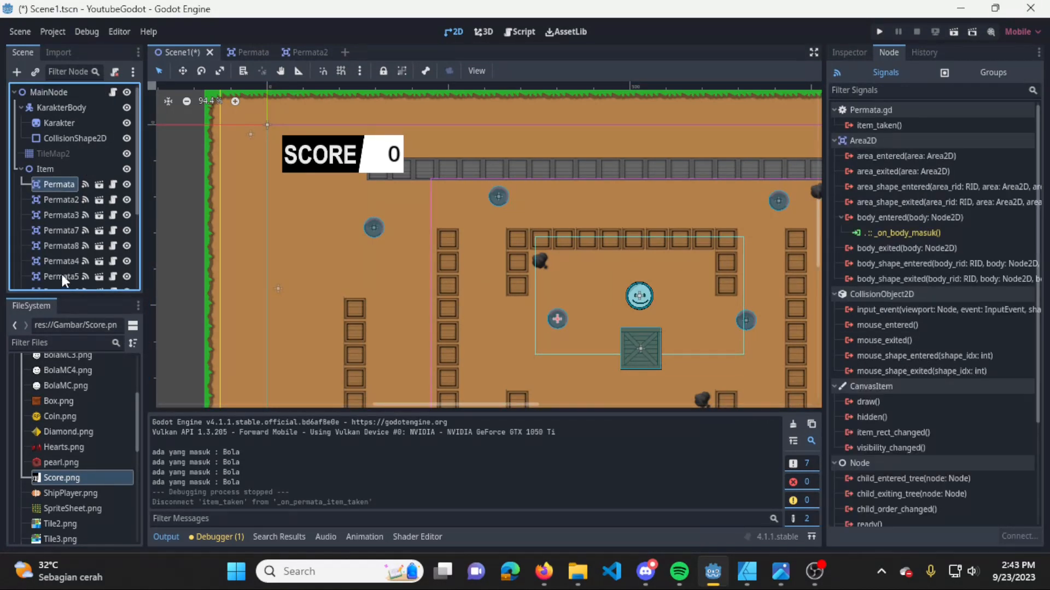
click(54, 169)
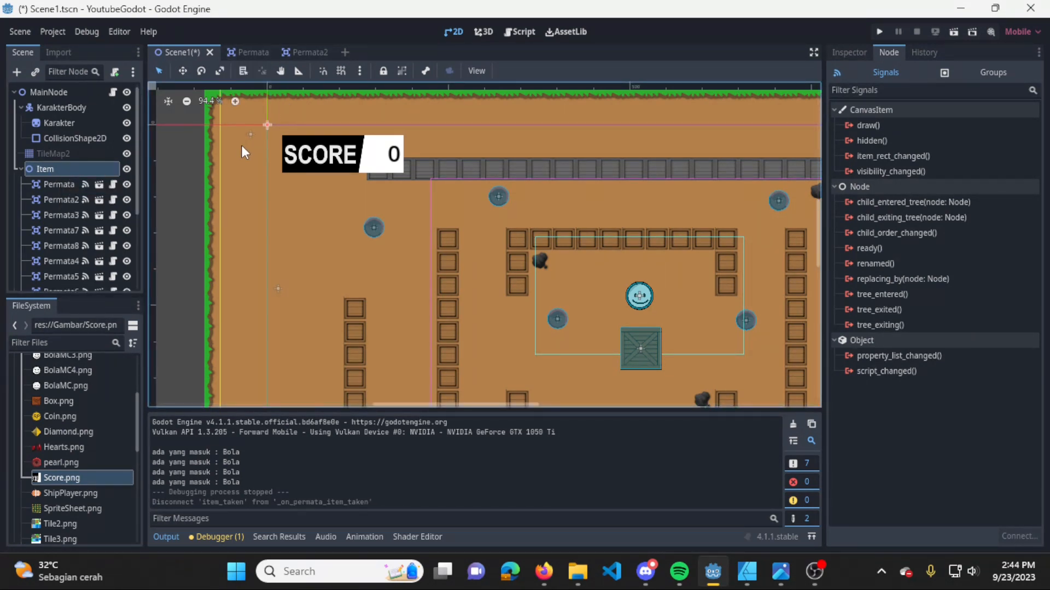
key(ctrl+s)
click(112, 93)
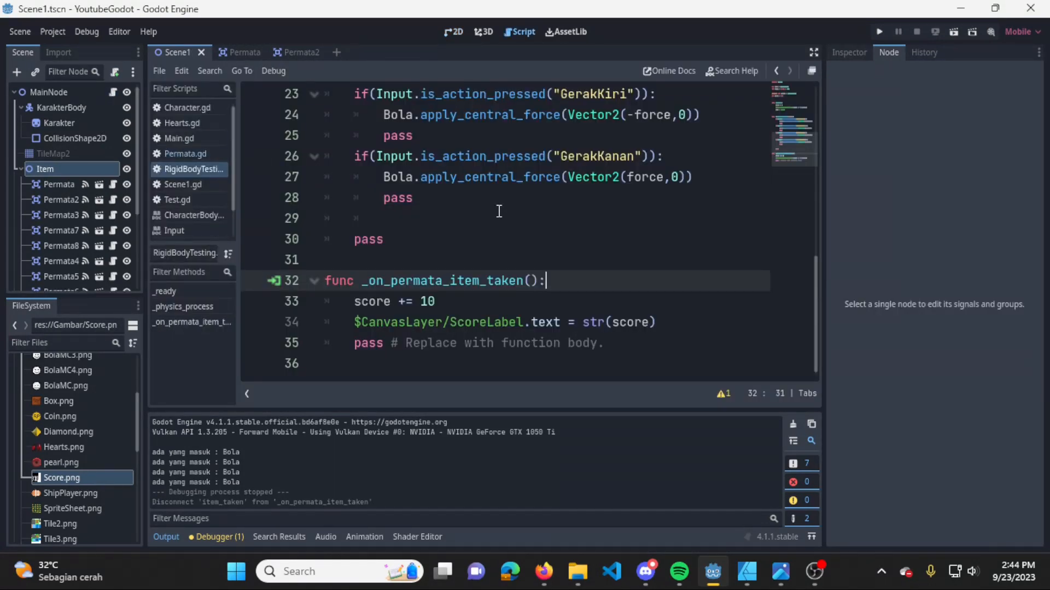
Add the loop header for child in $Item.get_children() : below Bola = $Bola in the _ready function
click(565, 235)
scroll(565, 232, up, 7)
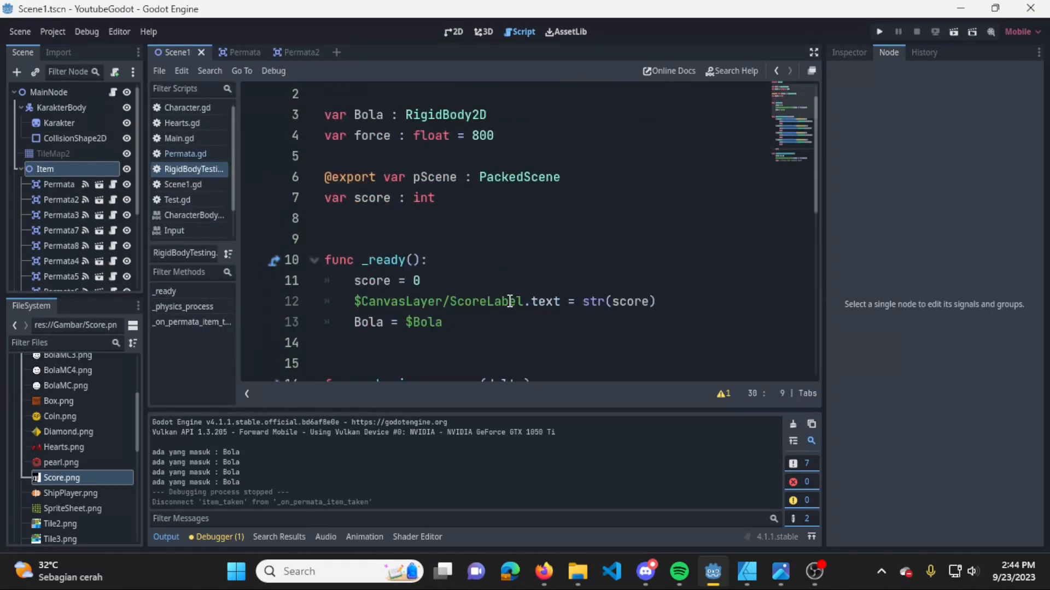
click(508, 322)
key(Return)
key(Return)
key(Up)
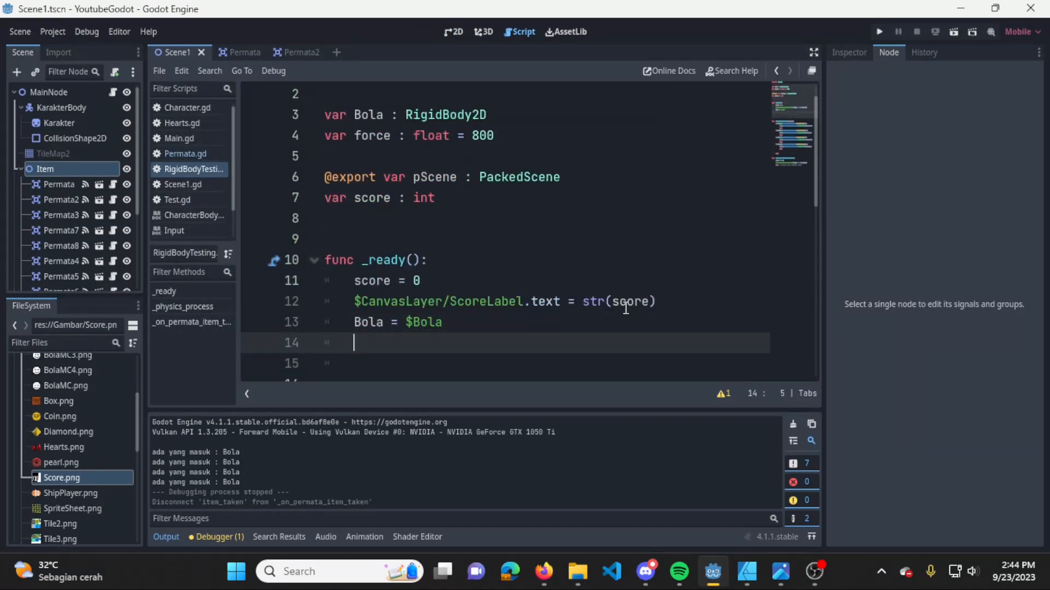
scroll(626, 308, down, 2)
text(for )
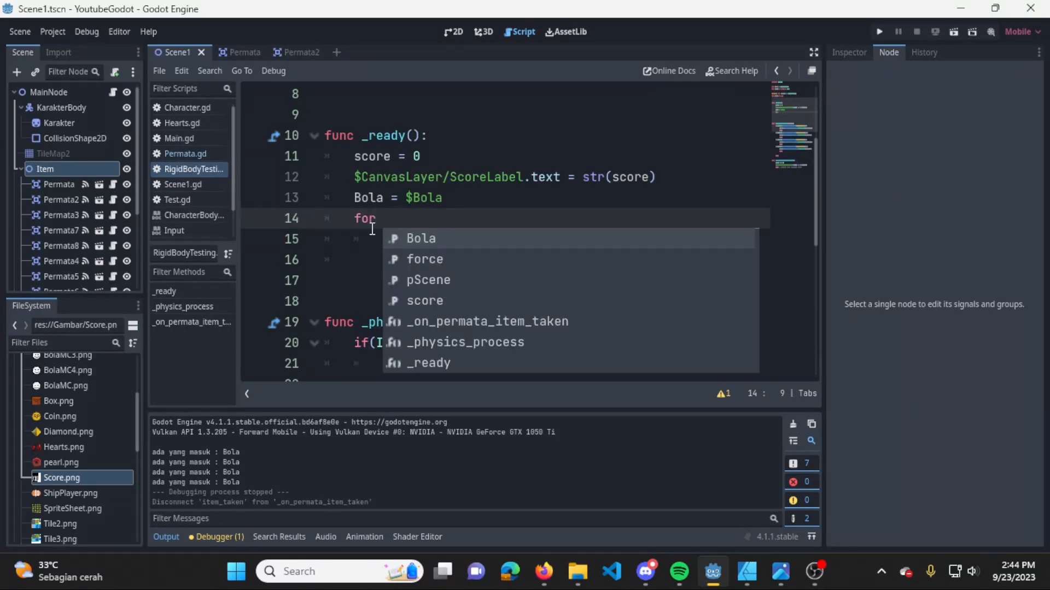
text(child )
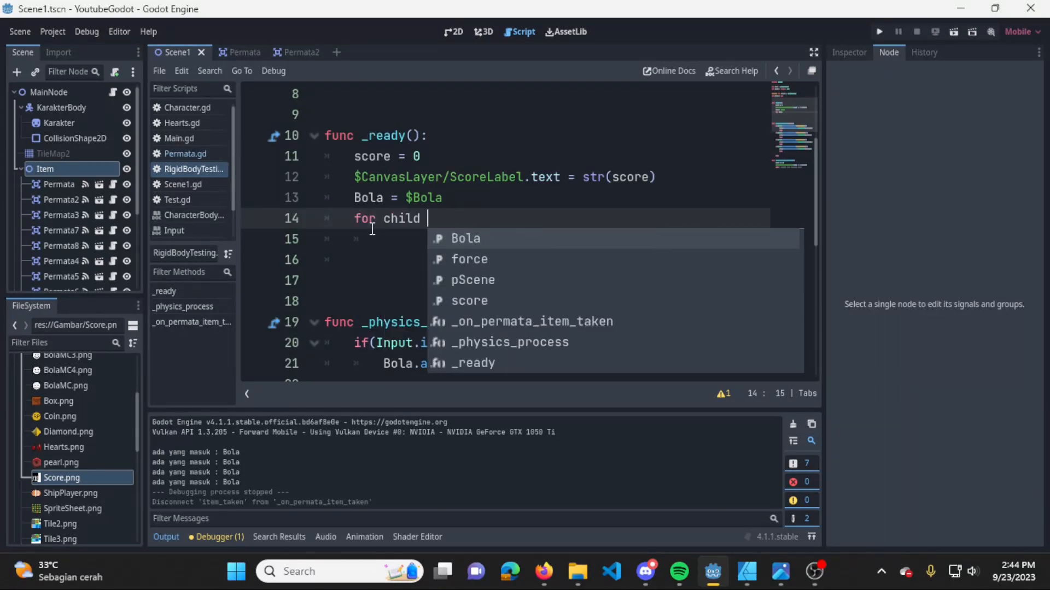
text(in )
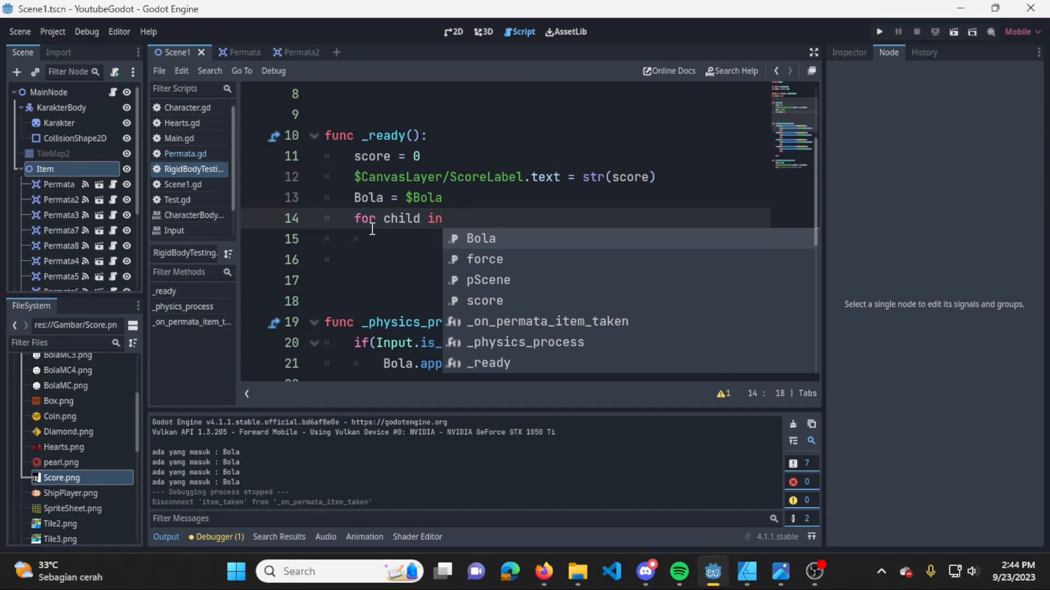
text($Item)
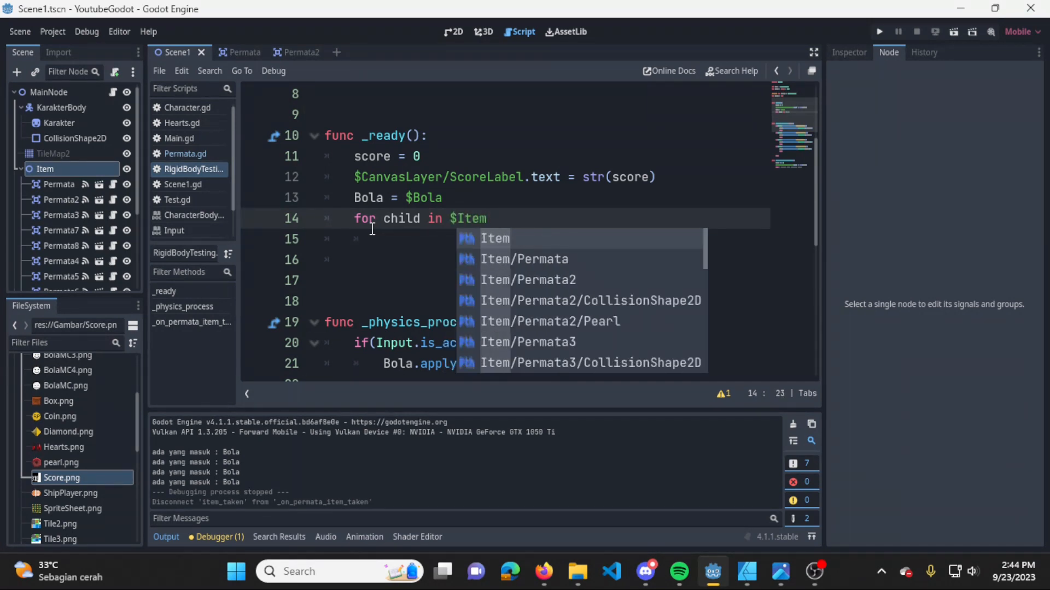
text(.get)
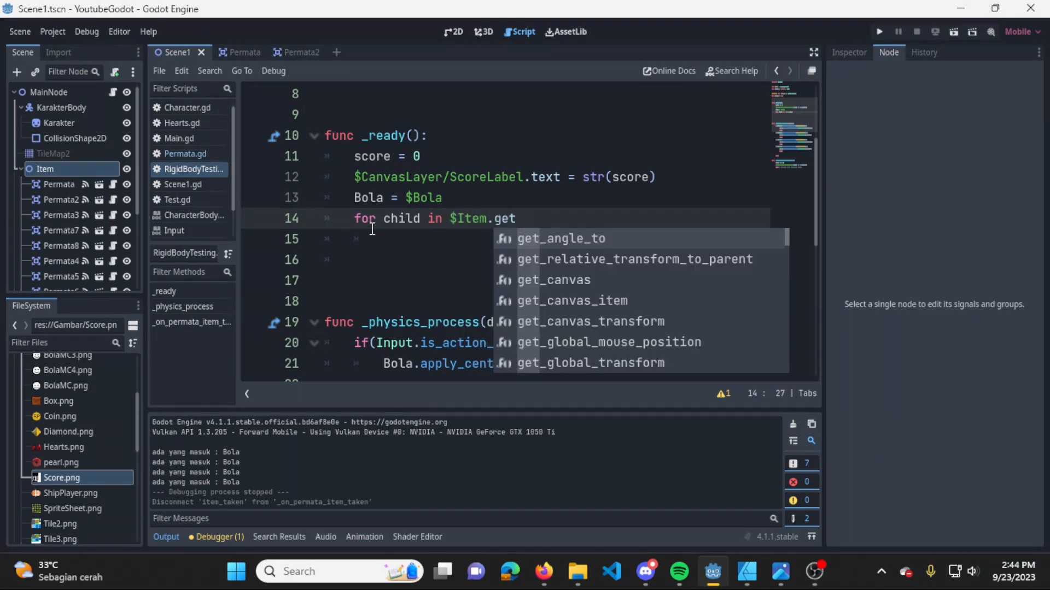
text(_chi)
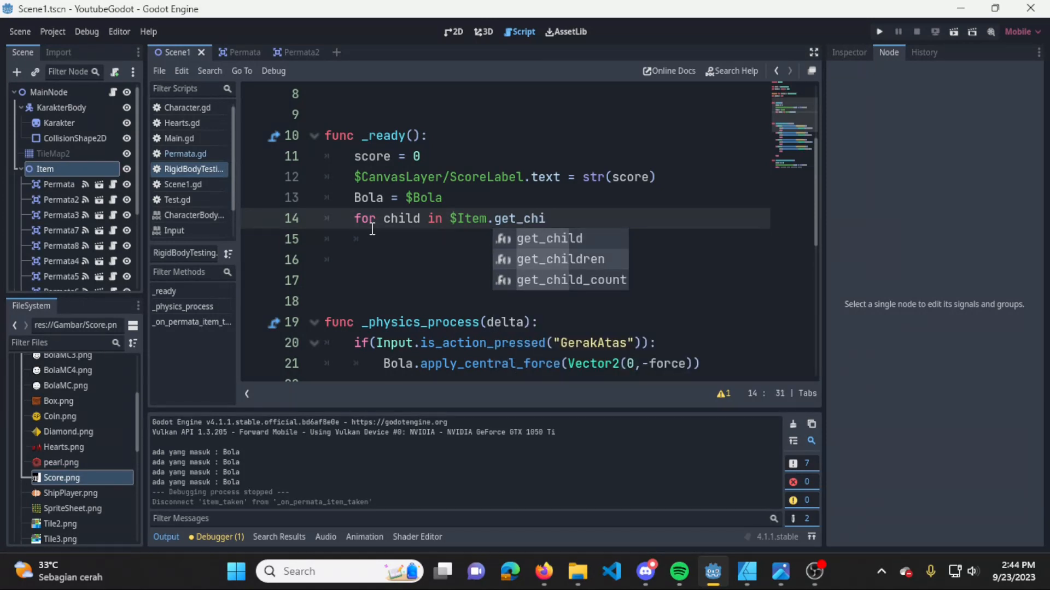
key(Return)
text(:)
key(Return)
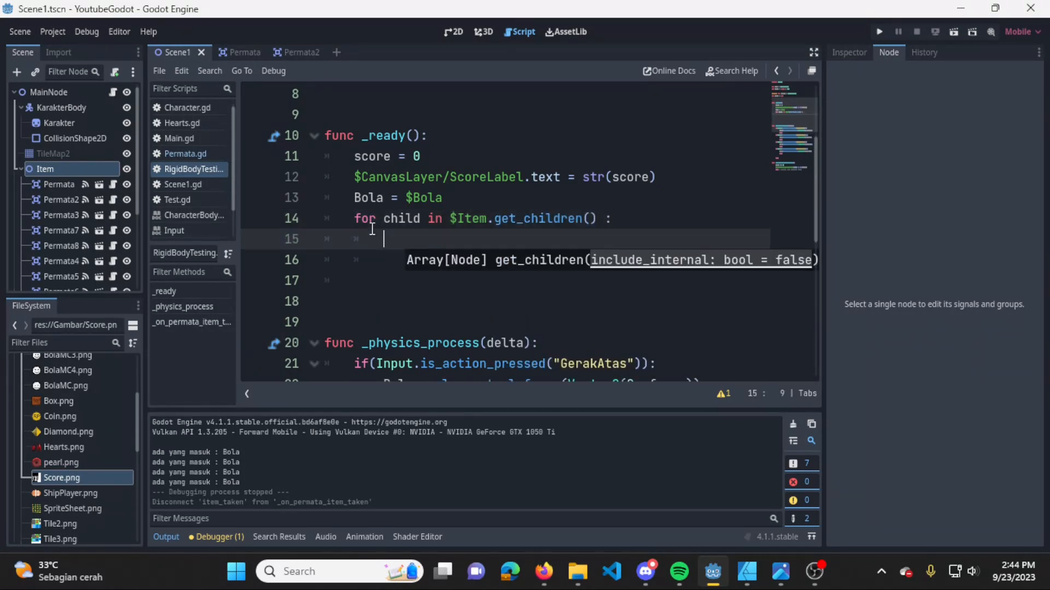
Add print (child) as the body of the for loop and save the script
text(print (child))
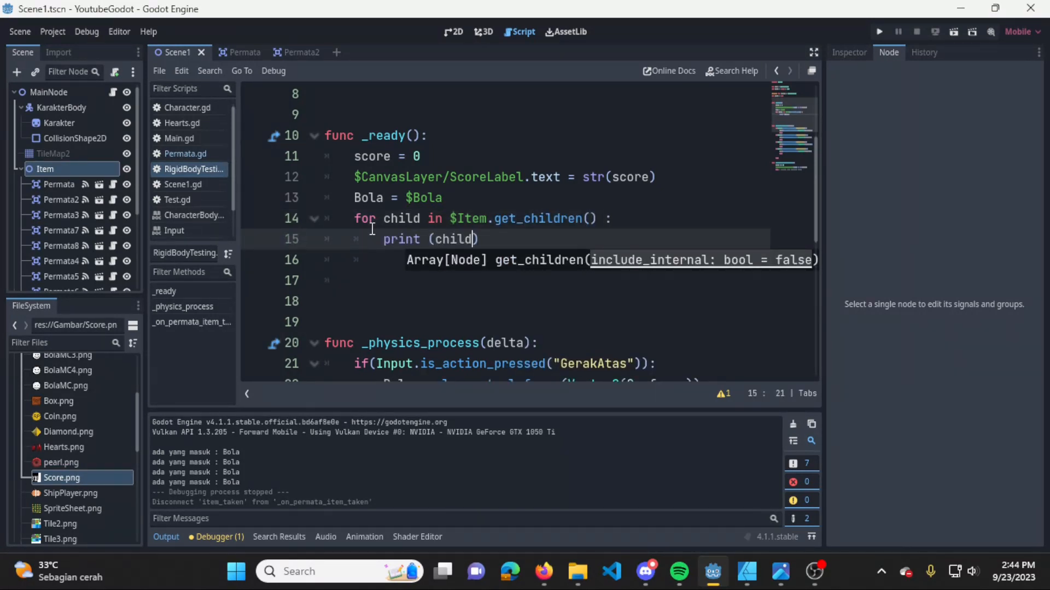
click(392, 281)
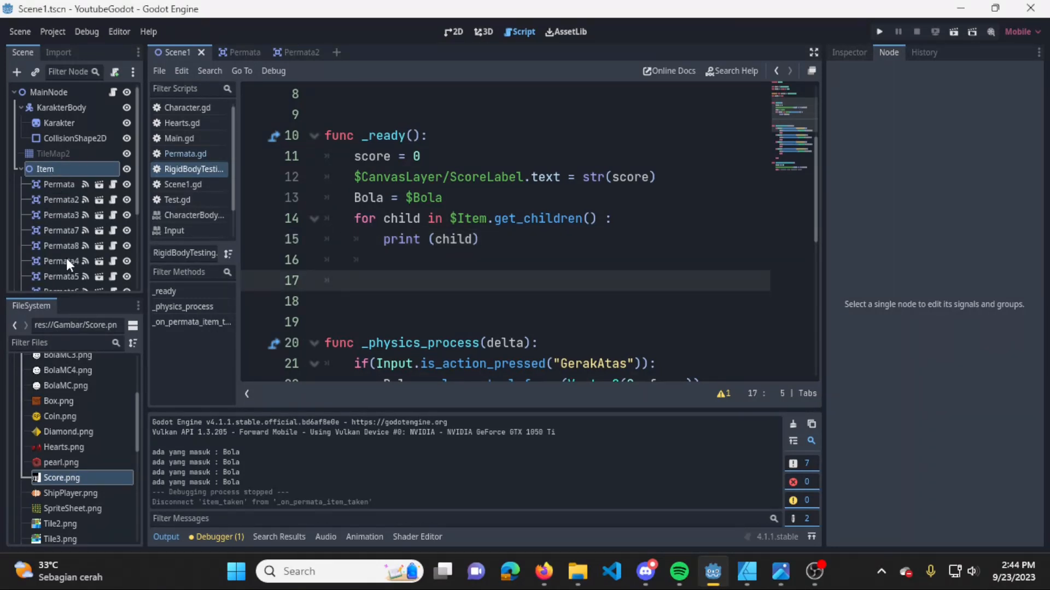
scroll(75, 276, down, 3)
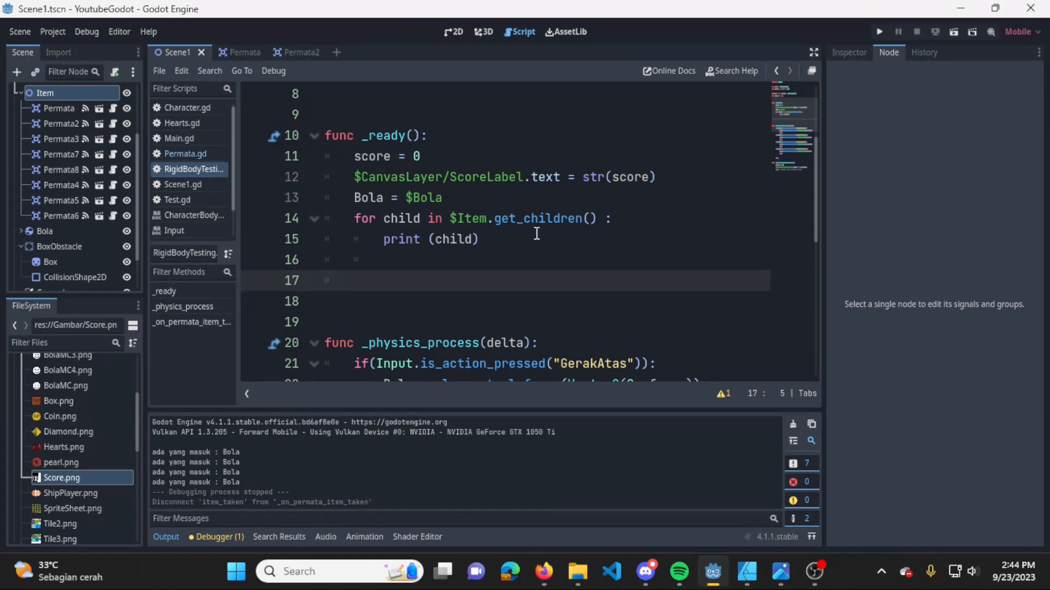
click(519, 243)
key(ctrl+s)
Run the project, compare the printed children with the Permata nodes under Item, and close the game
click(879, 33)
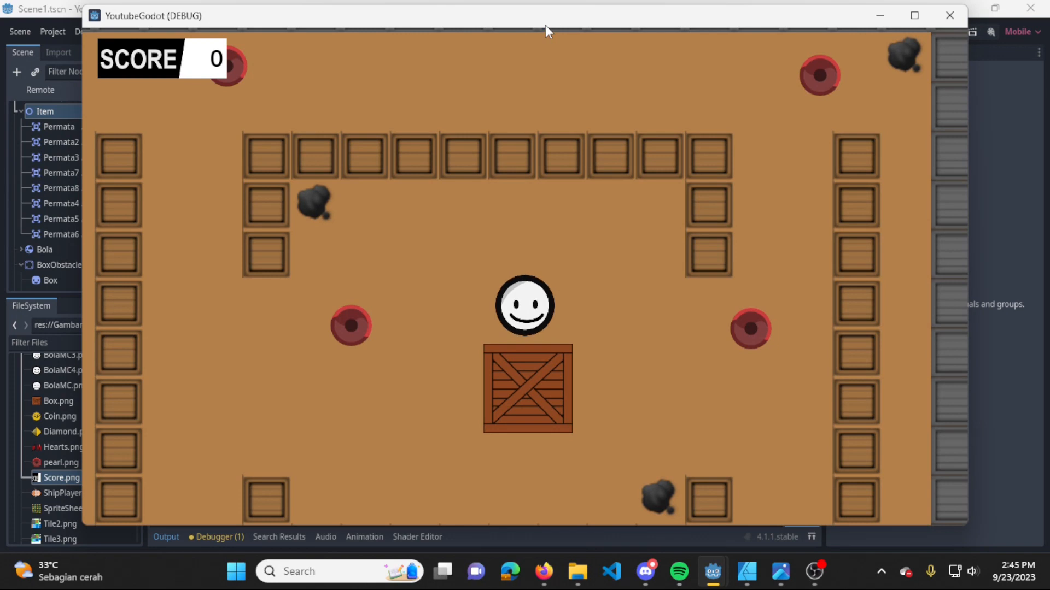
drag(546, 25, 720, 64)
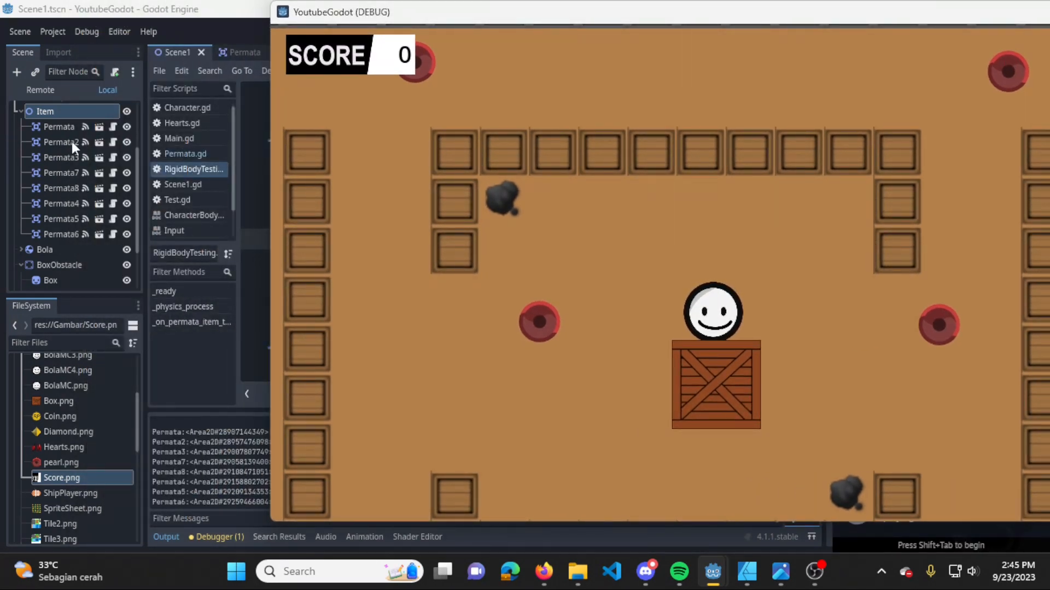
drag(910, 15, 781, 43)
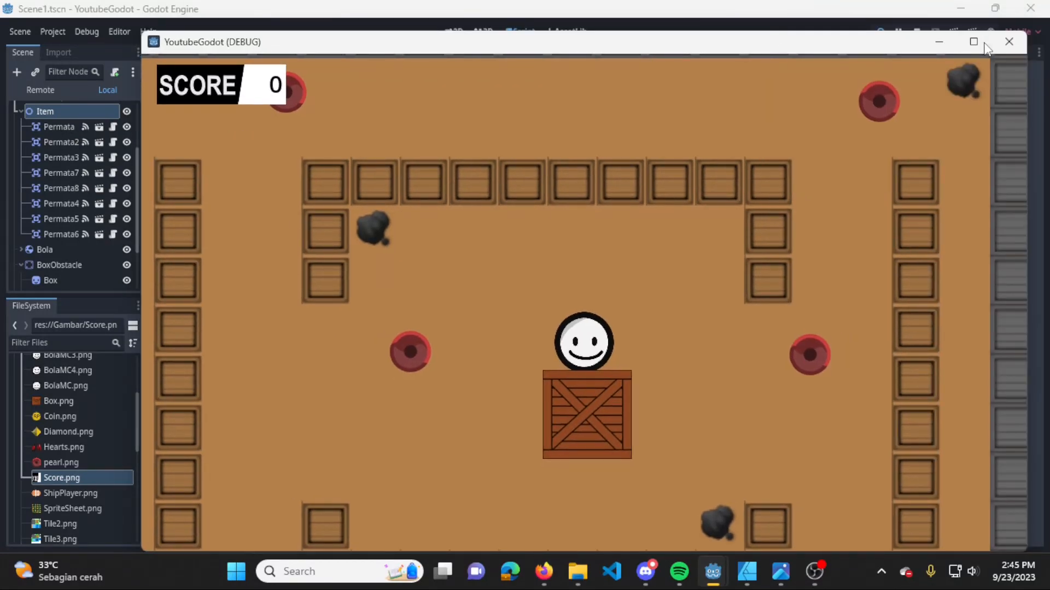
click(1015, 37)
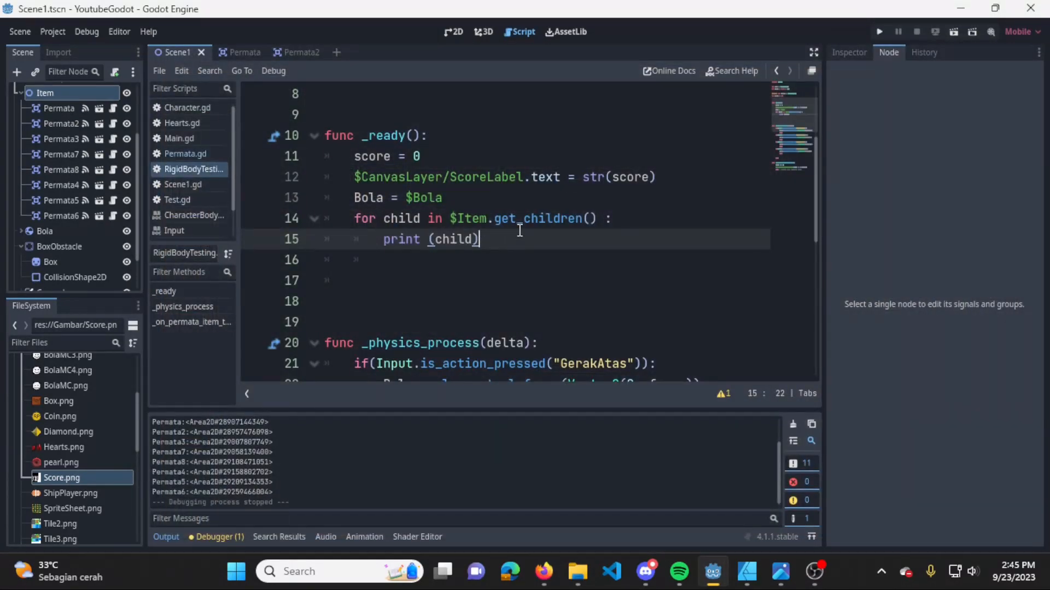
Start a child.connect call below print (child) in the loop, with "item_taken" as its first argument
key(Return)
text(chil)
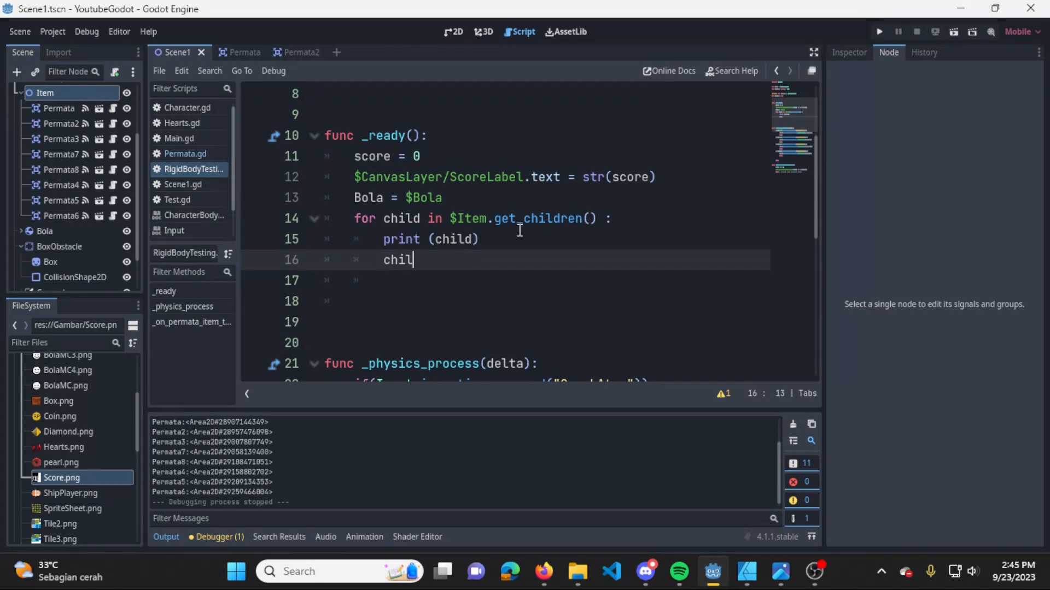
text(d.conn)
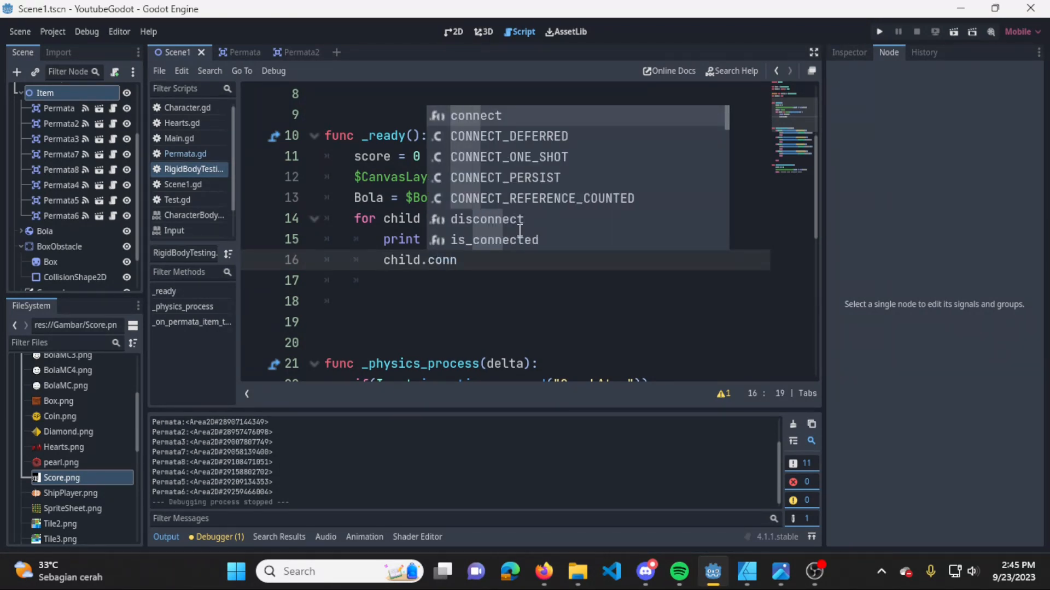
key(Return)
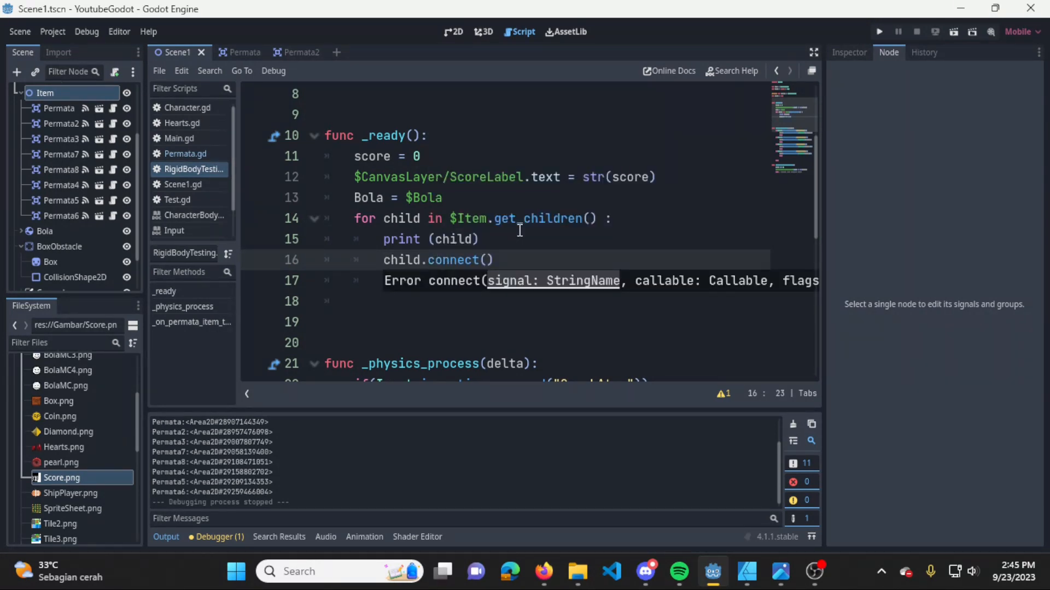
text("item_ta)
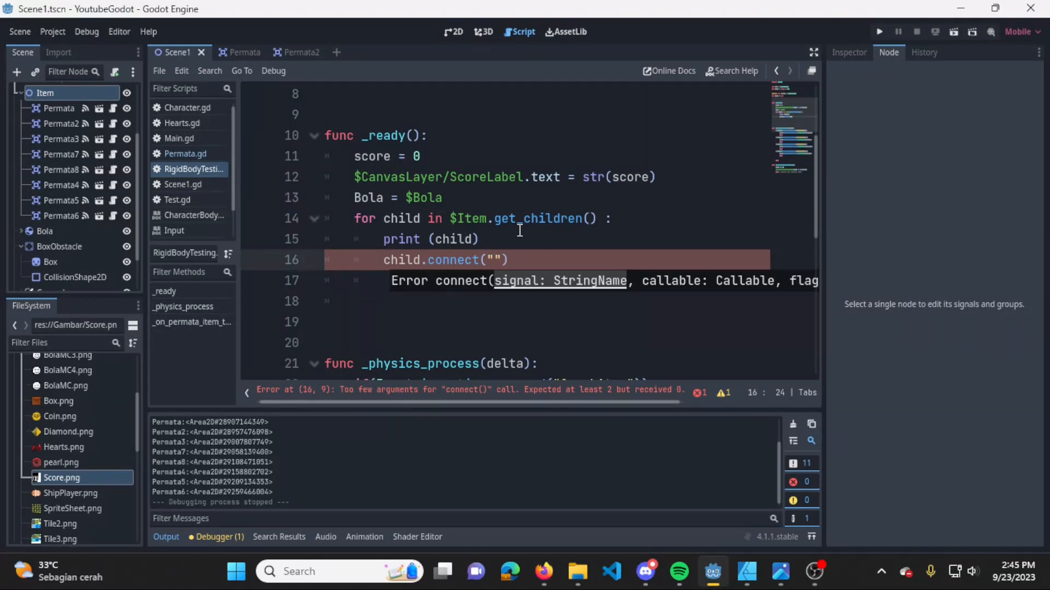
text(ken",)
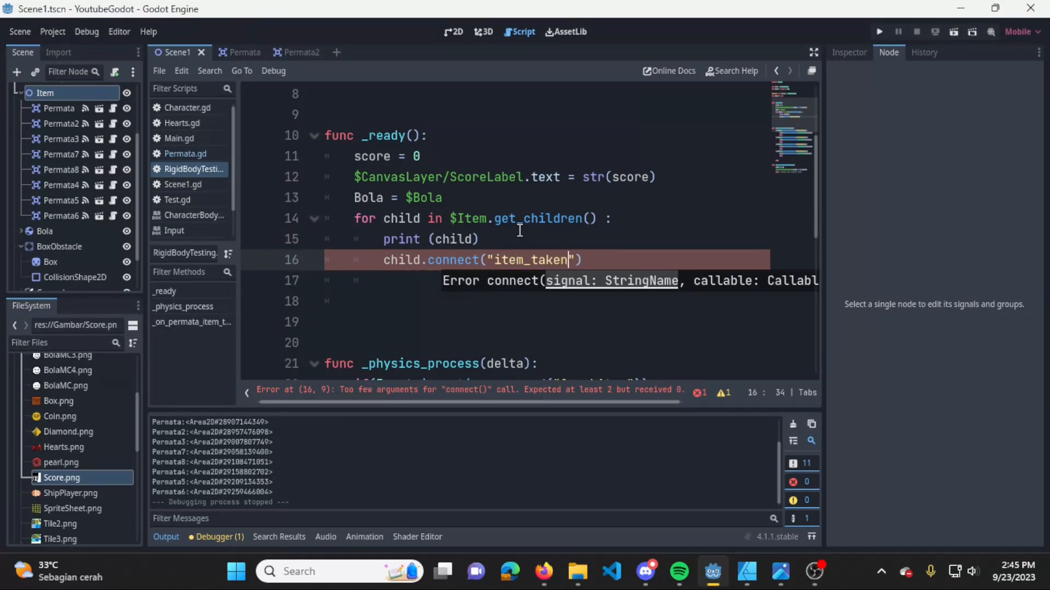
Copy the function name _on_permata_item_taken and pass it as the second argument of the child.connect call
scroll(520, 231, up, 1)
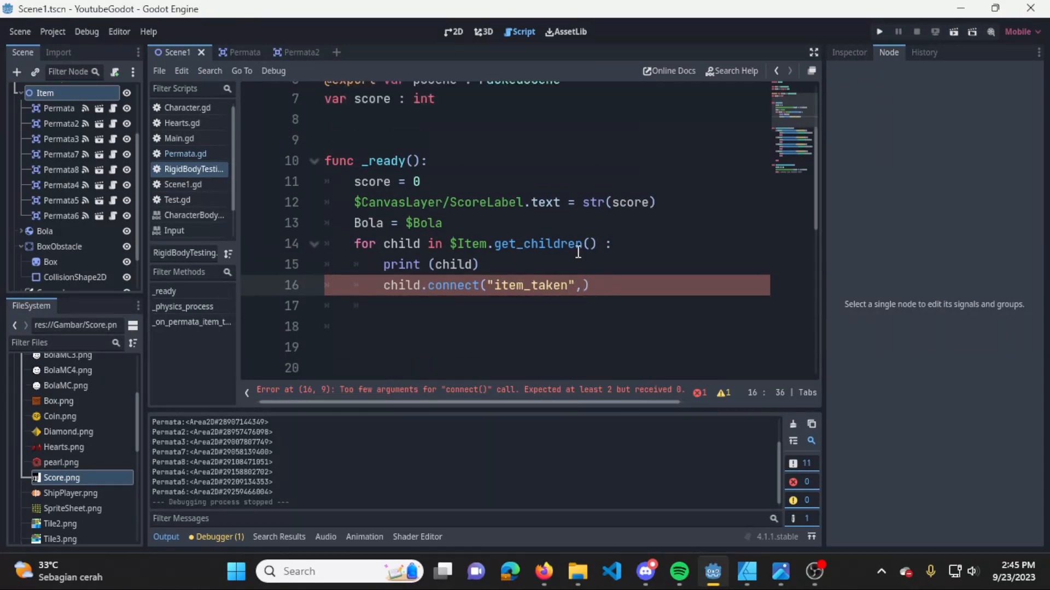
scroll(525, 240, down, 7)
click(525, 281)
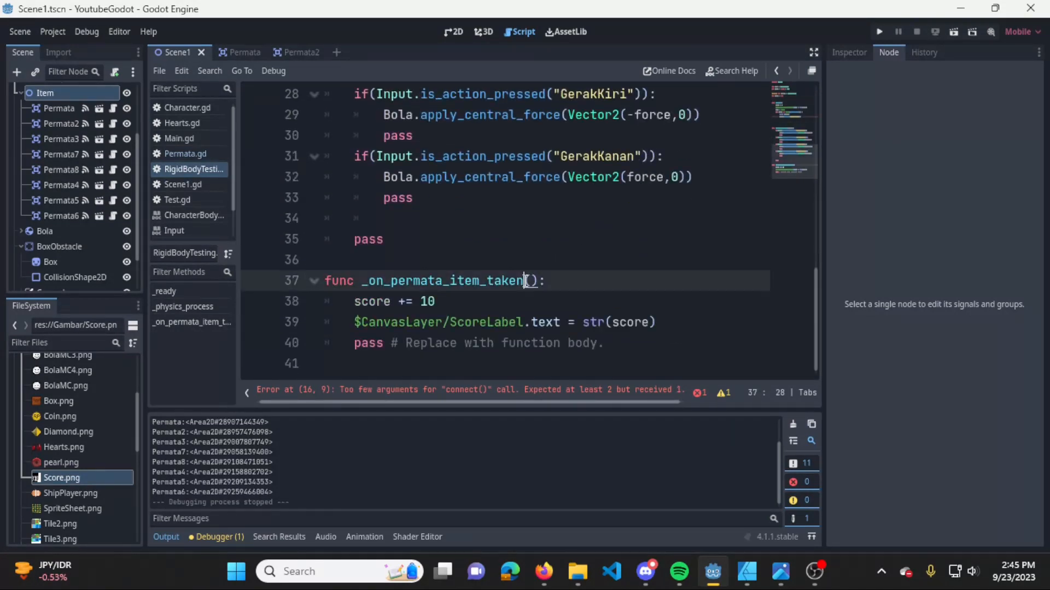
double_click(499, 282)
key(ctrl+c)
scroll(577, 245, up, 6)
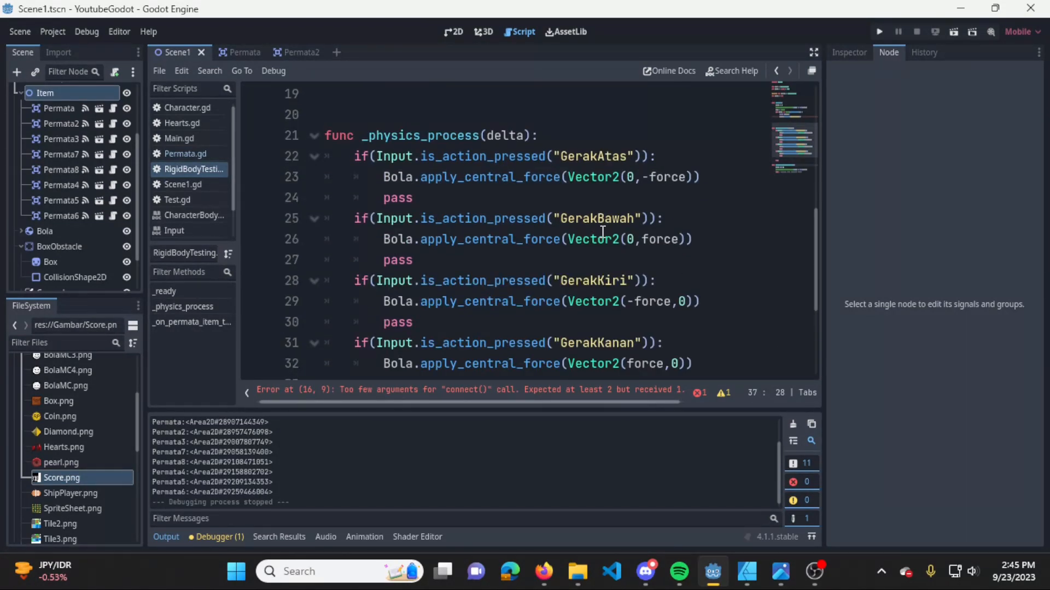
click(588, 219)
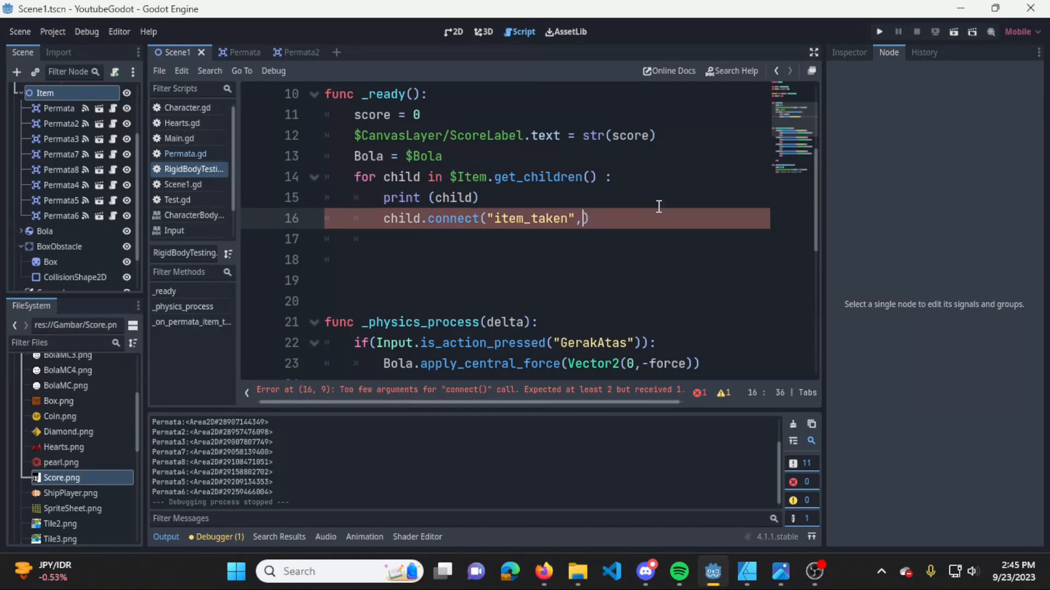
key(ctrl+v)
text(,)
key(BackSpace)
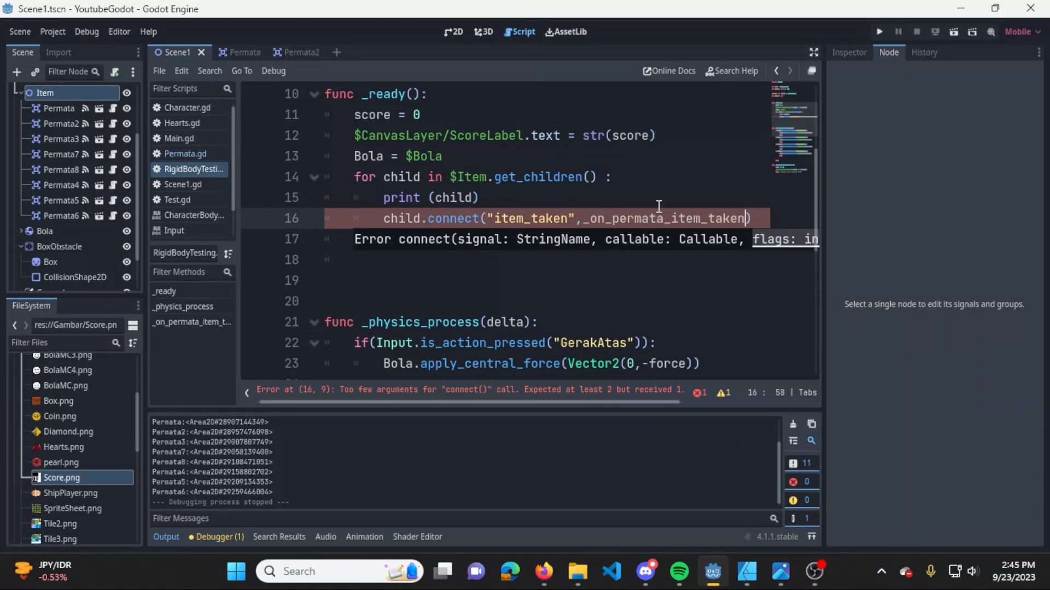
key(Down)
key(Down)
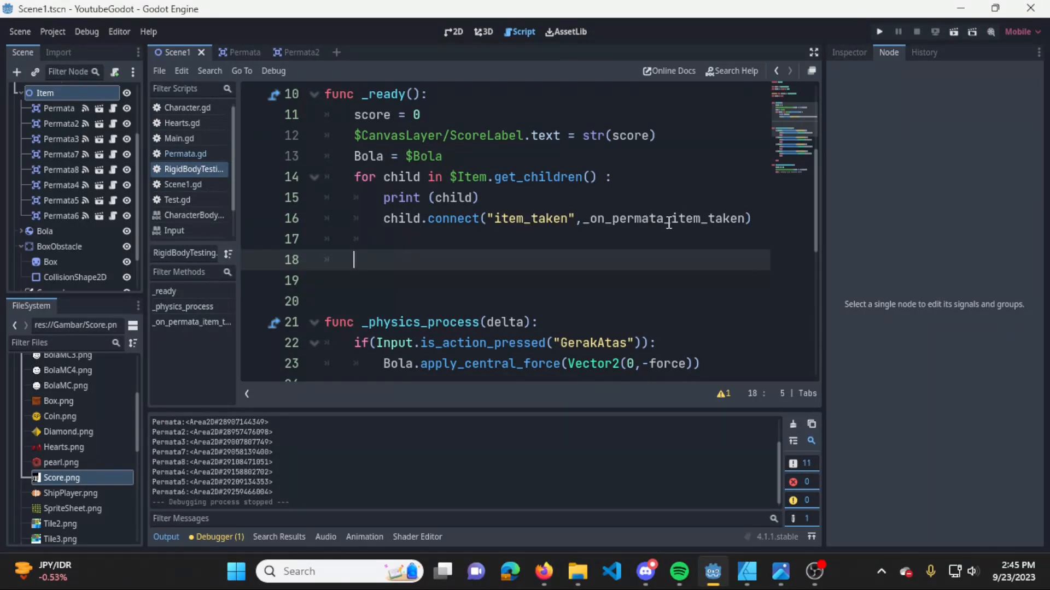
Run the project, steer the ball through several Permata items to test the score display, and close the game
click(879, 31)
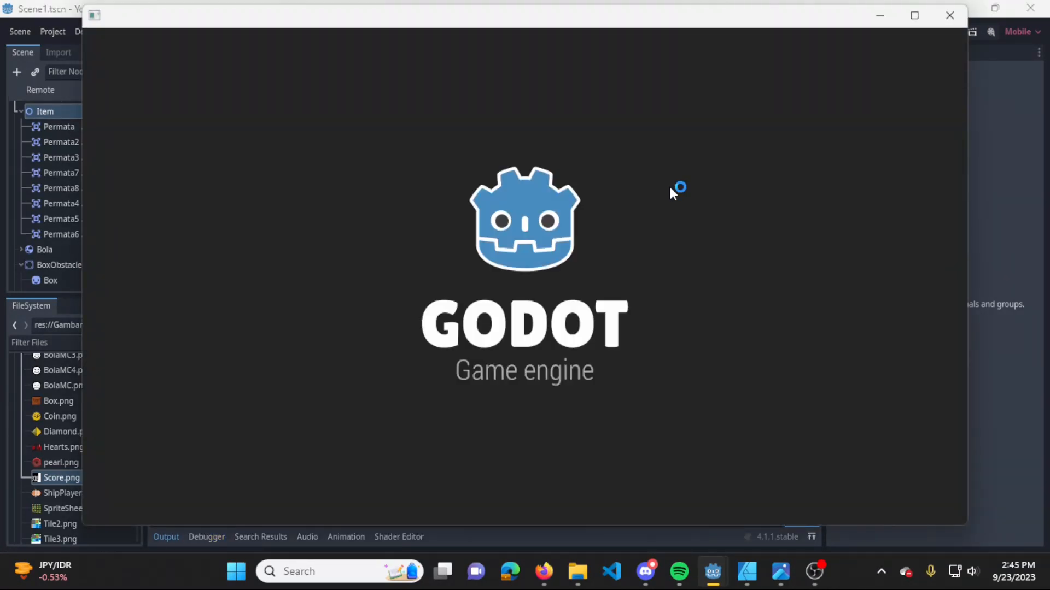
key(Left)
key(Down)
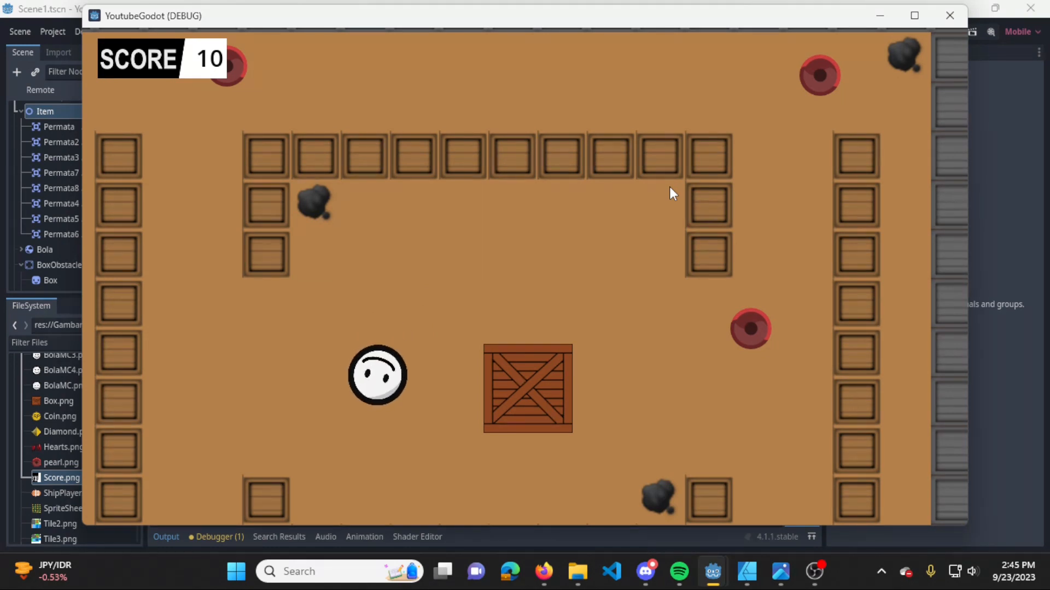
key(Right)
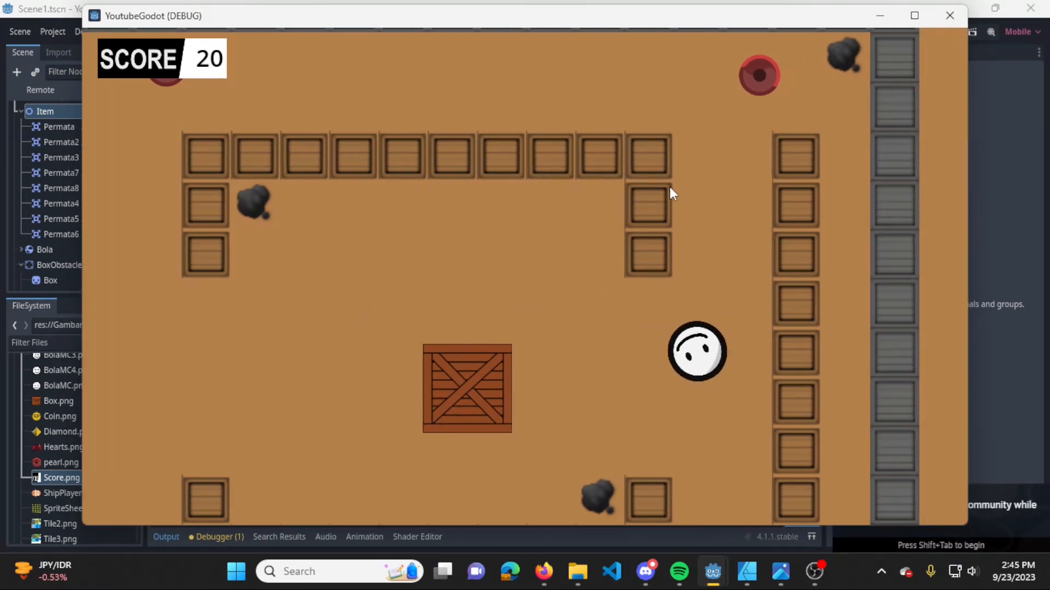
key(Up)
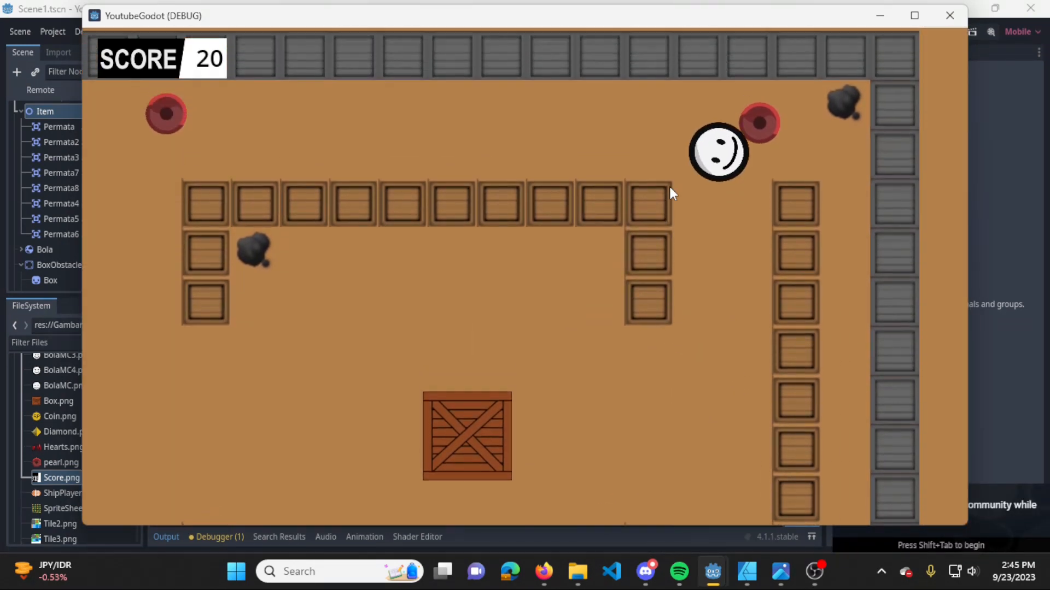
key(Down)
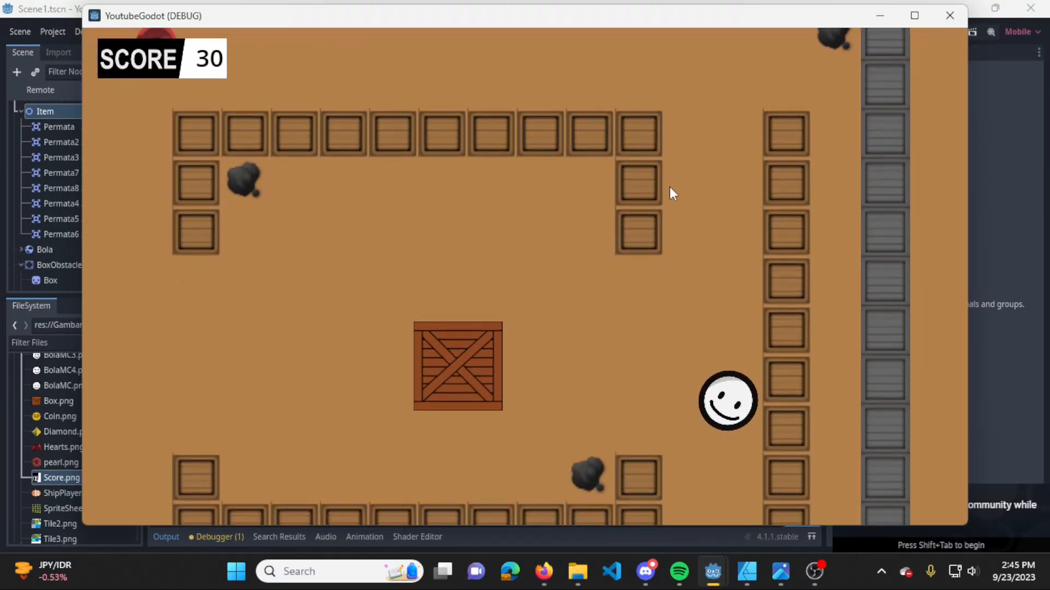
key(Left)
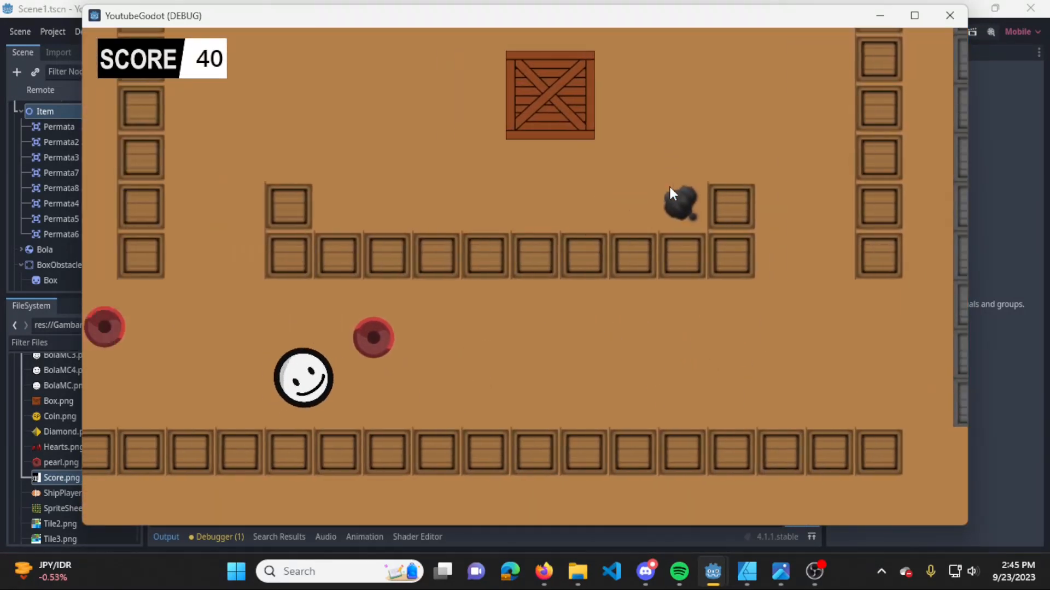
key(Up)
key(Down)
key(Up)
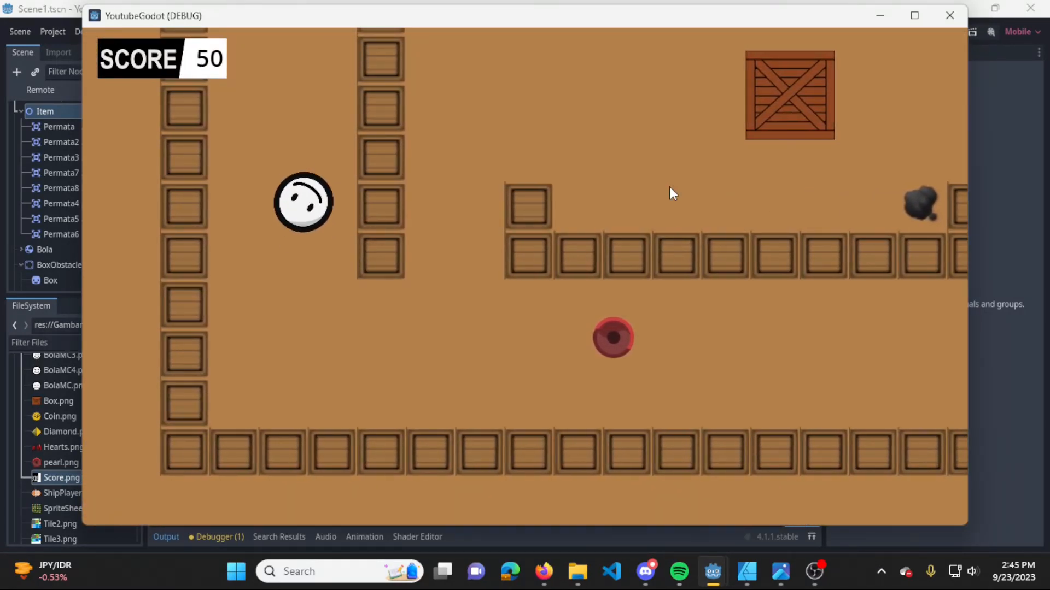
key(Left)
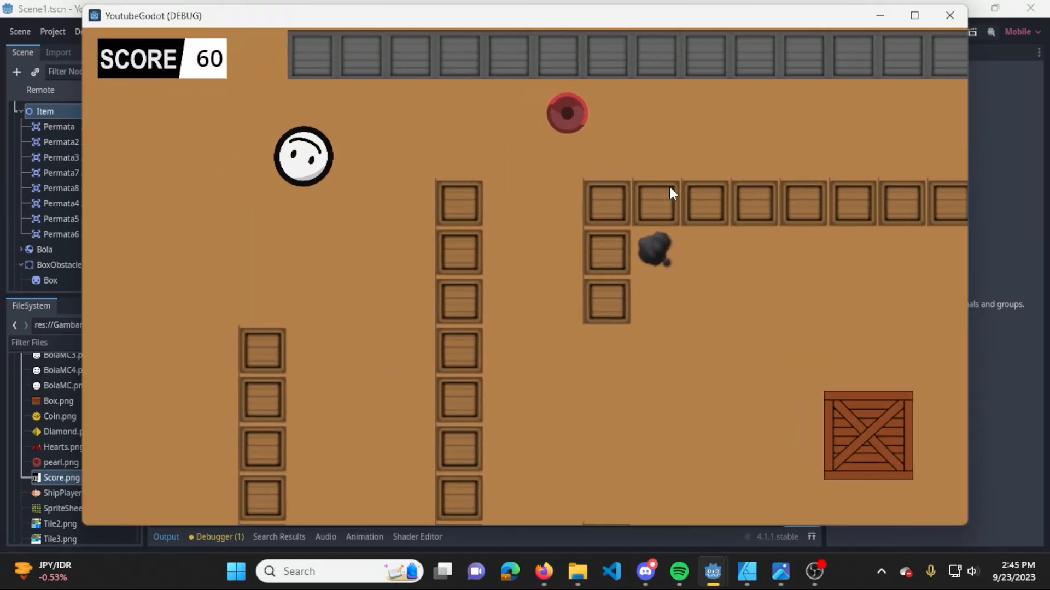
click(949, 16)
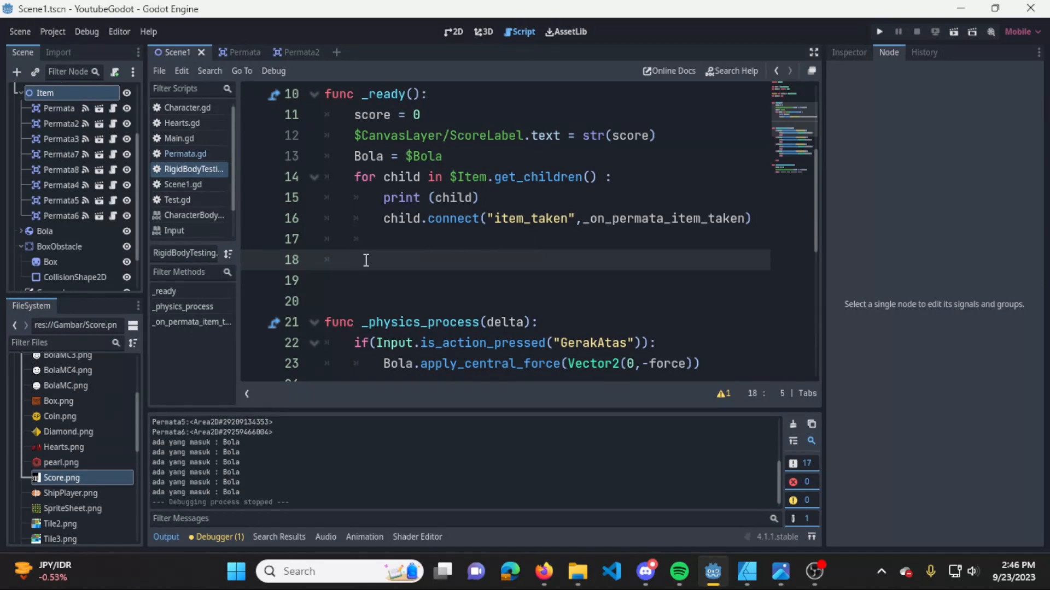
Delete the two surplus blank lines directly above func _physics_process(delta) in the scene script
click(371, 294)
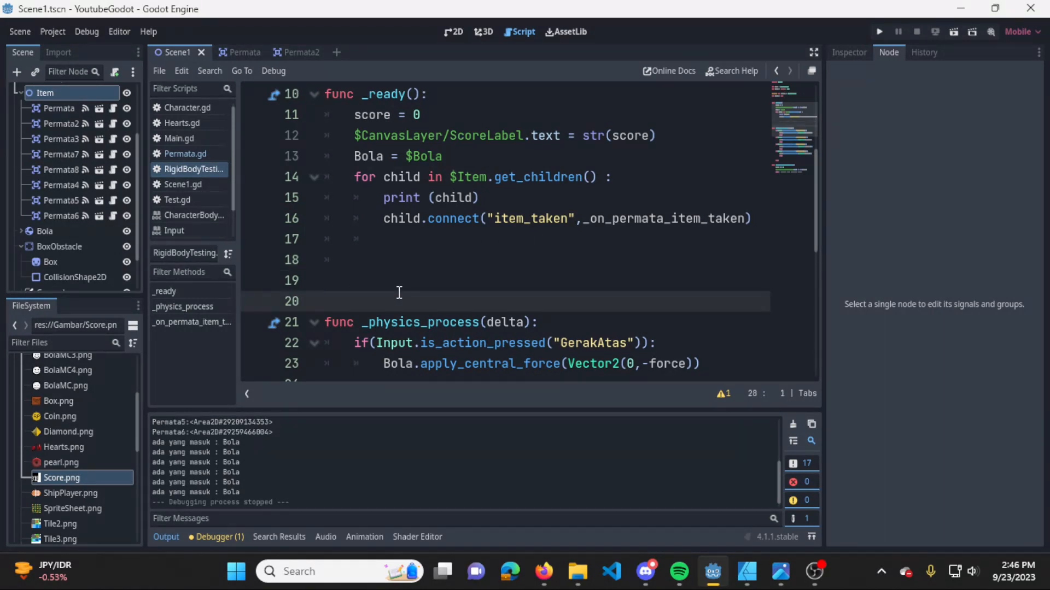
key(BackSpace)
key(BackSpace)
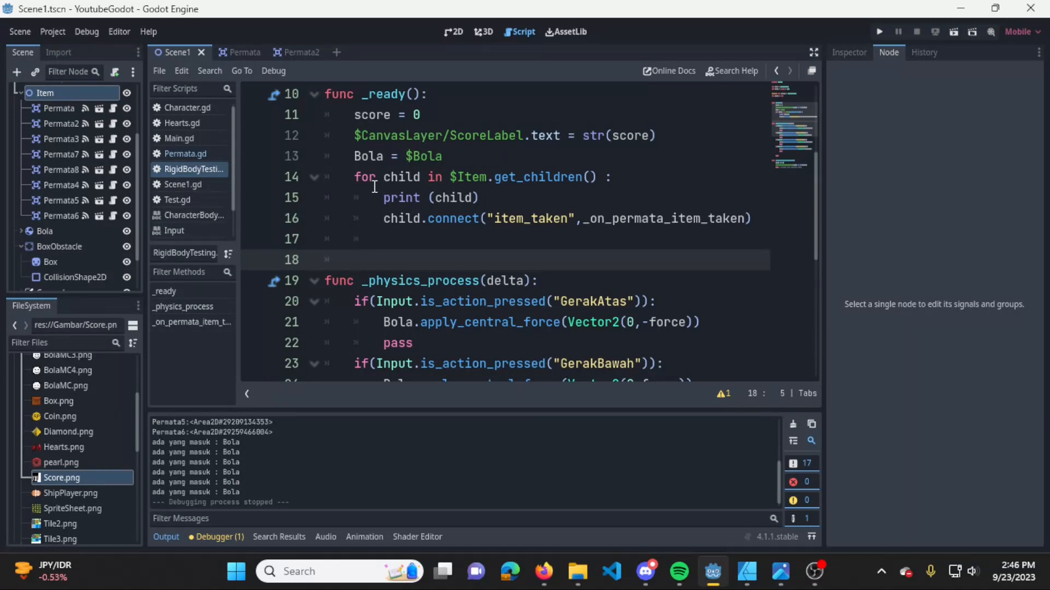
Compare child and $Item in the for loop with the Item node and its Permata children in the scene tree
double_click(402, 221)
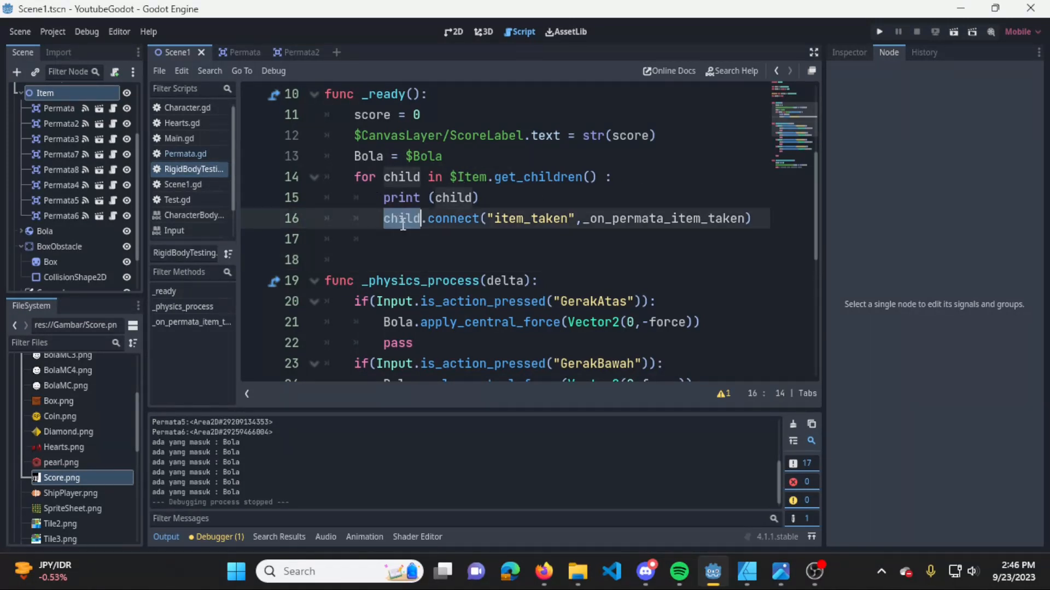
double_click(473, 178)
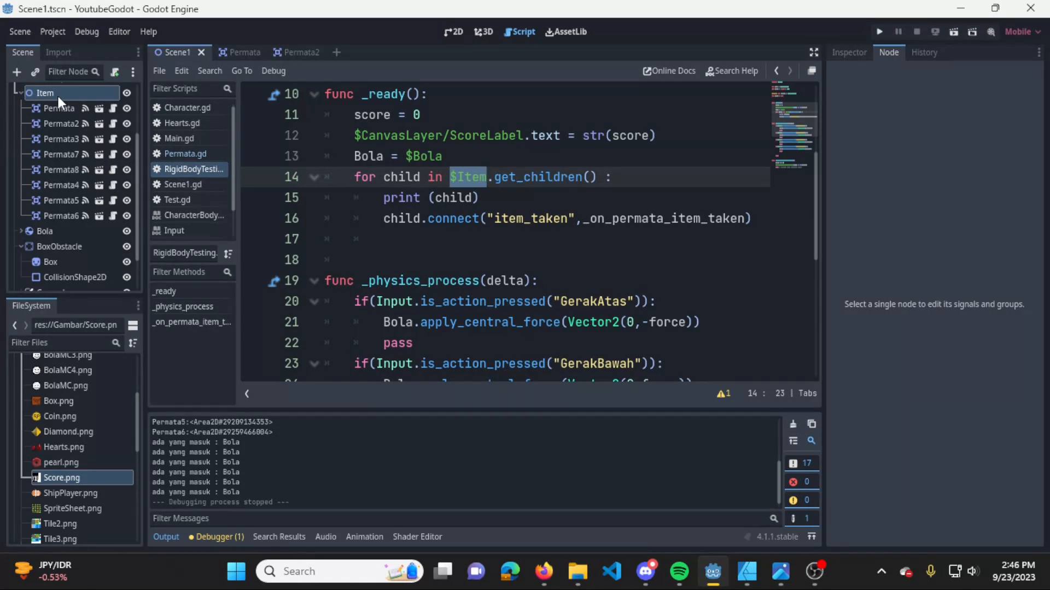
click(46, 122)
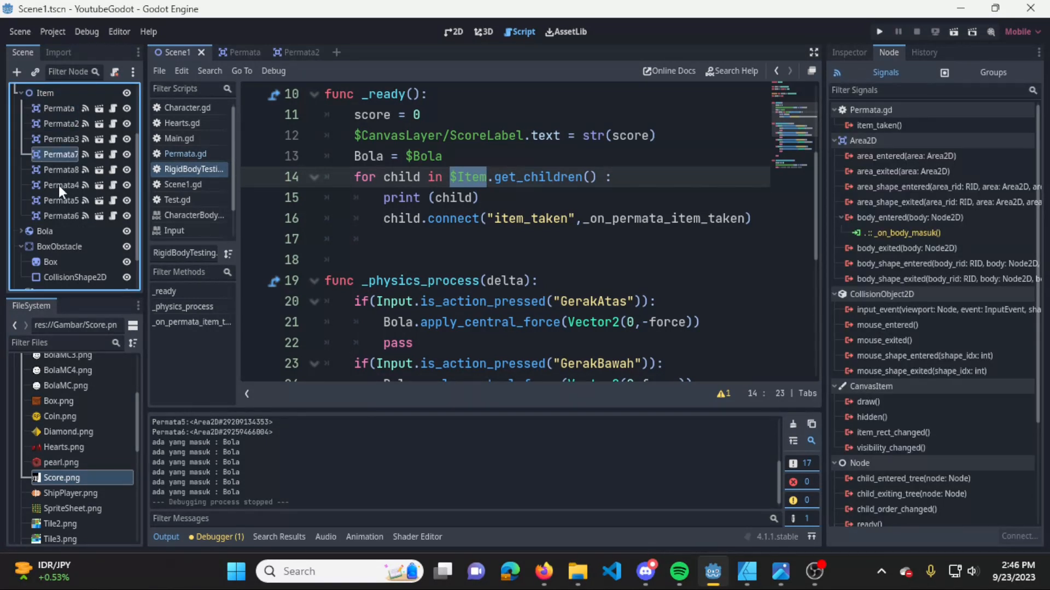
click(61, 111)
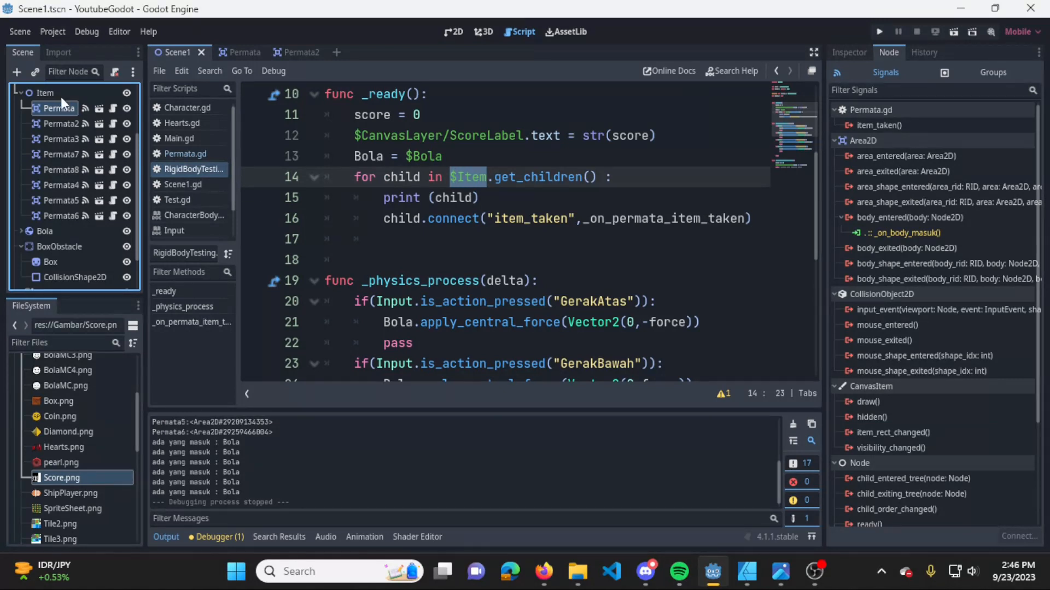
click(536, 184)
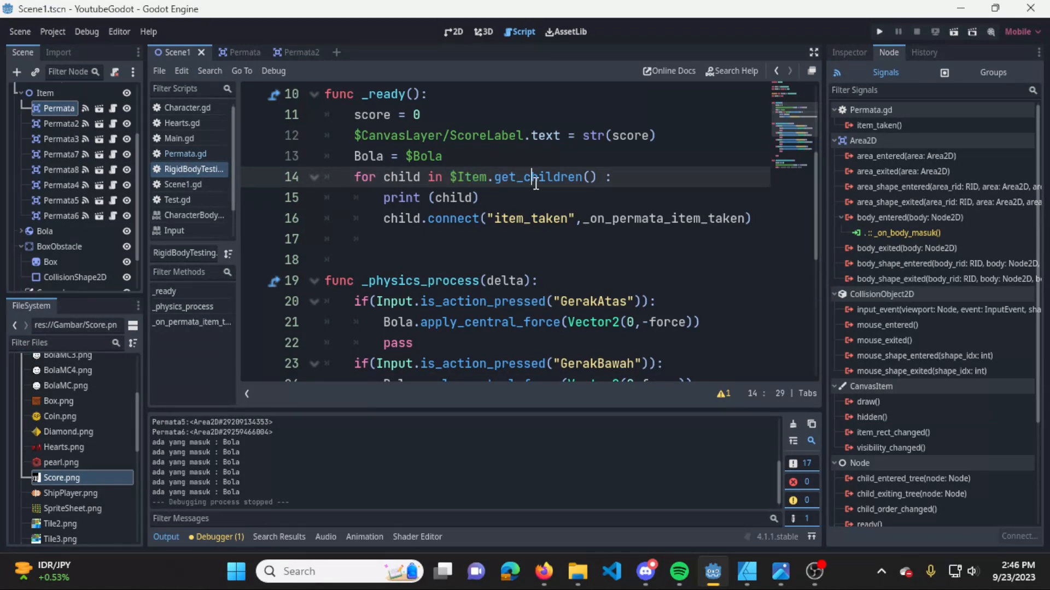
click(466, 178)
click(53, 110)
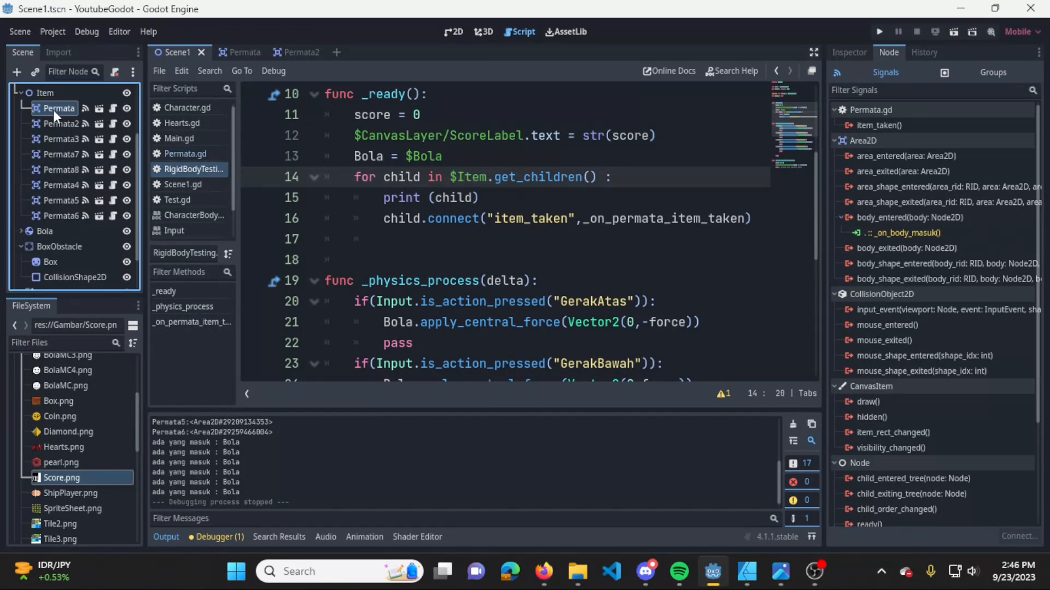
shift+click(65, 215)
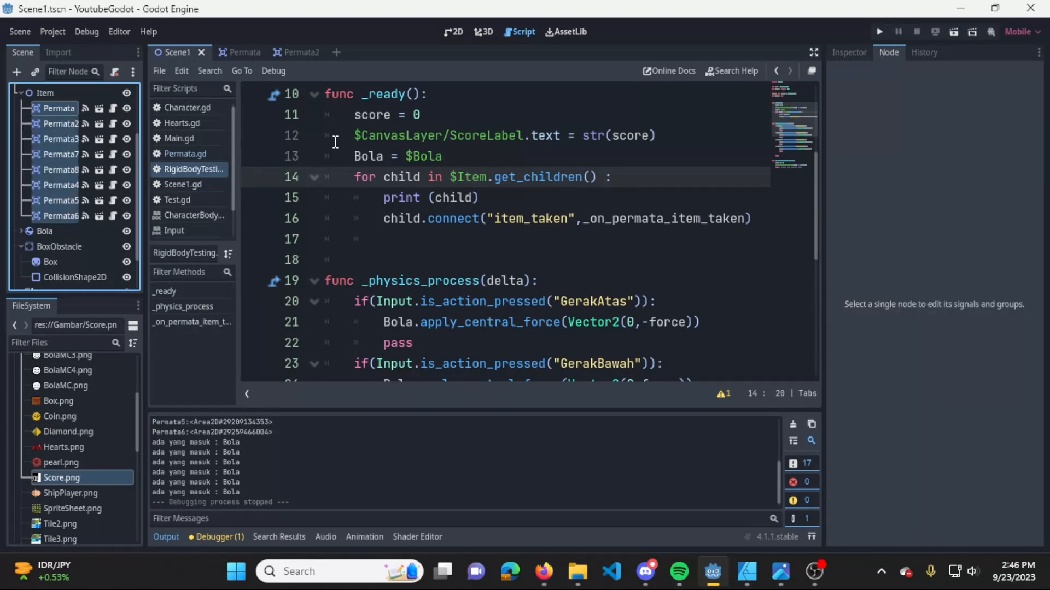
double_click(67, 111)
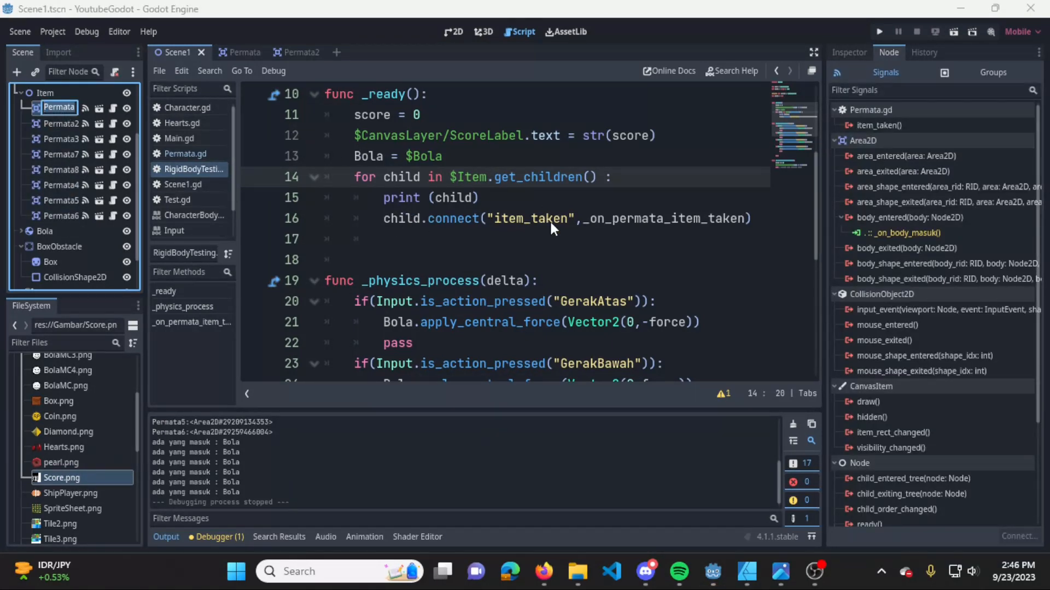
Review the _on_permata_item_taken function and the connect loop against the emit_signal("item_taken") line in Permata2's script
scroll(676, 218, down, 5)
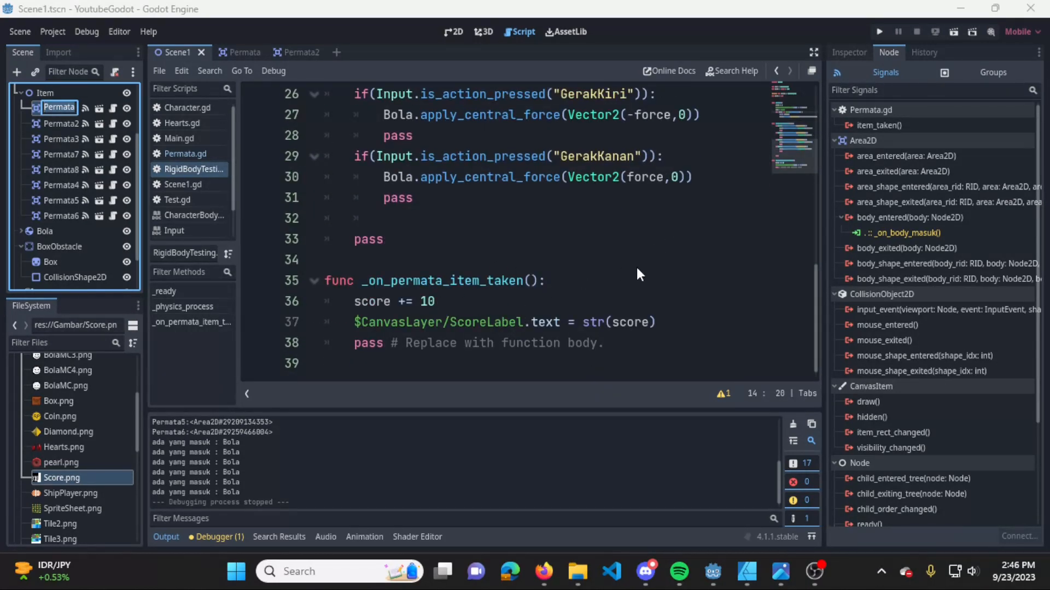
scroll(636, 267, up, 3)
scroll(637, 260, up, 3)
scroll(638, 257, down, 1)
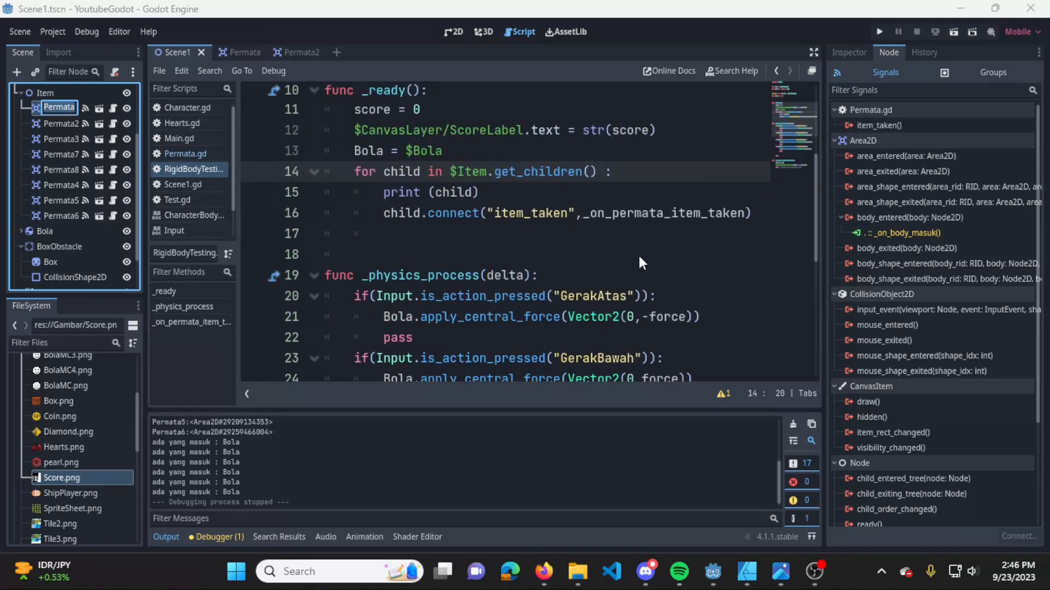
scroll(638, 253, up, 3)
scroll(641, 260, down, 2)
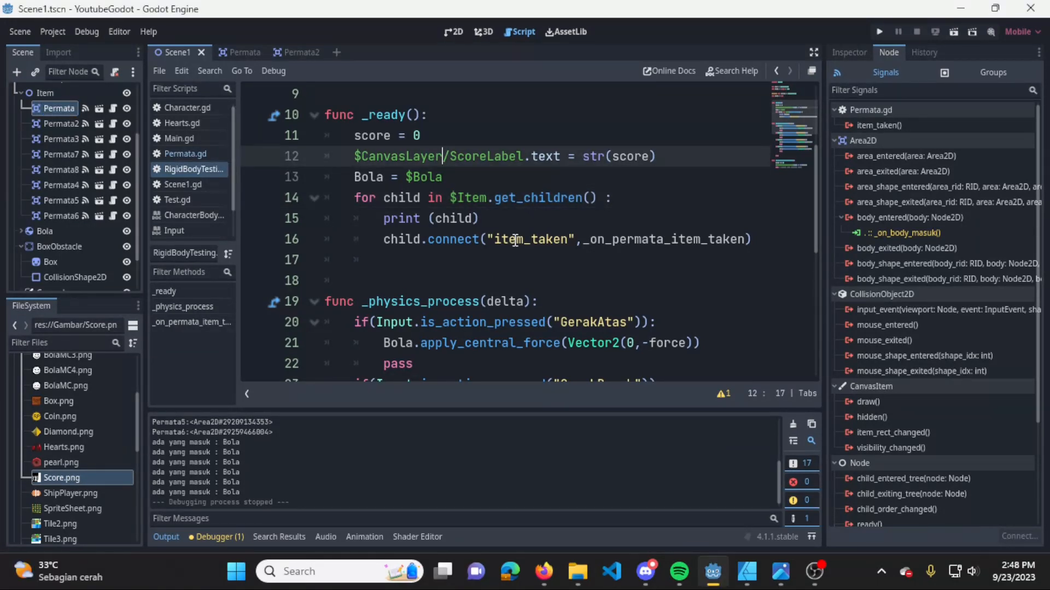
click(290, 56)
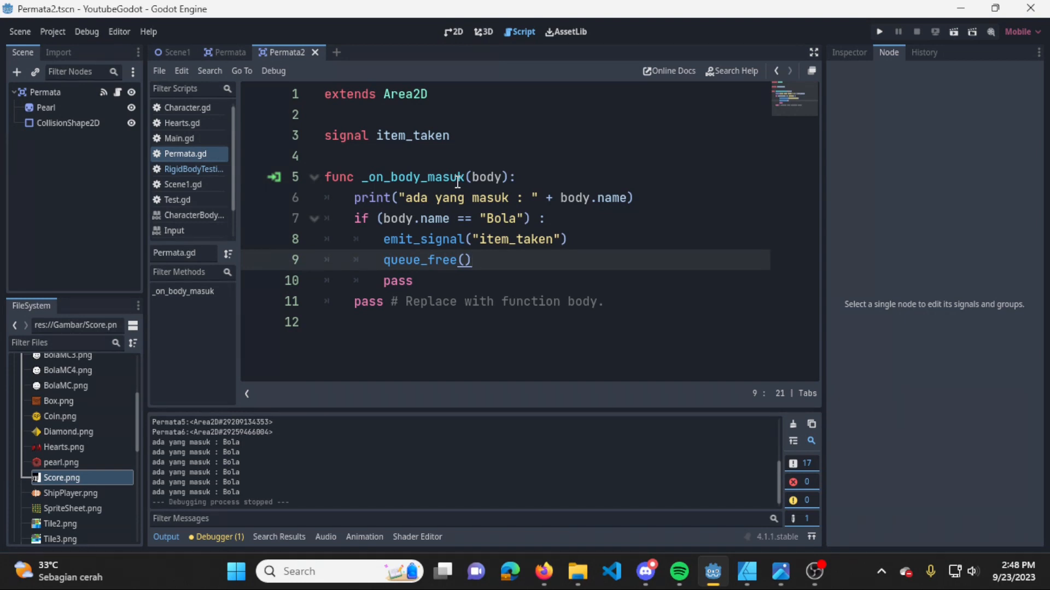
click(176, 54)
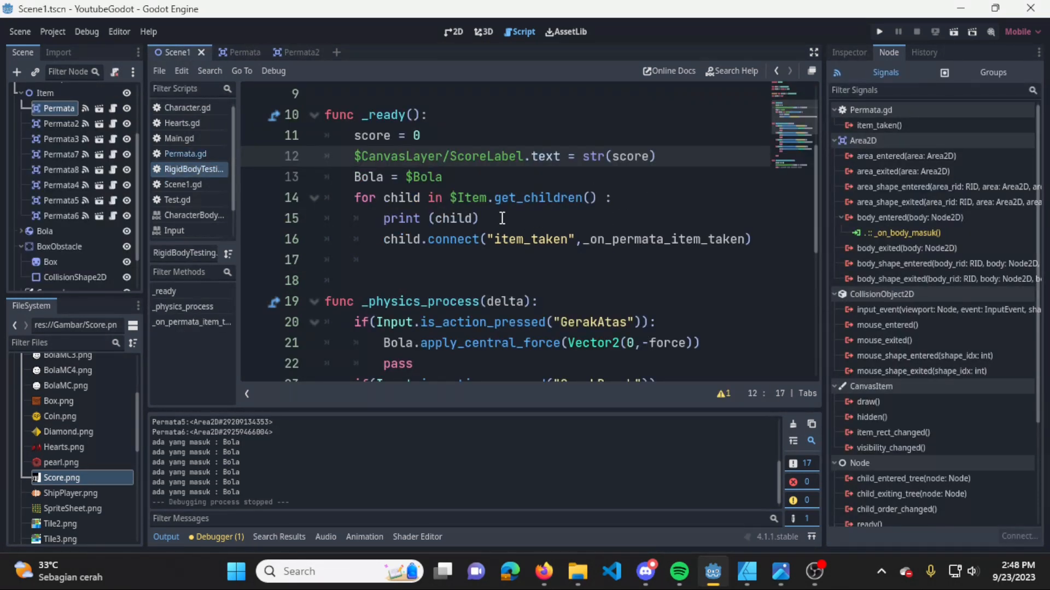
click(304, 50)
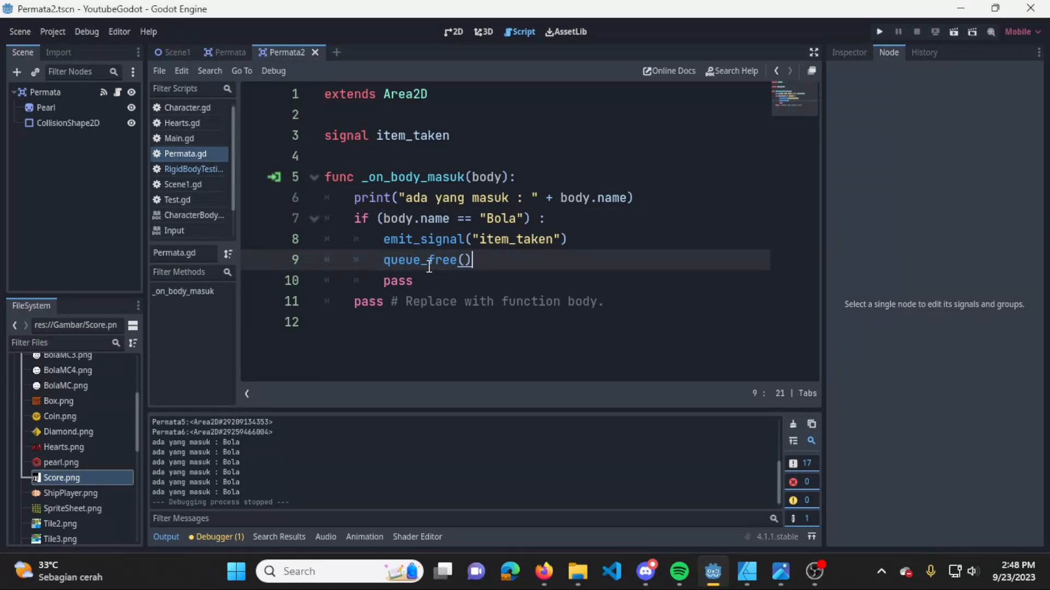
drag(390, 239, 570, 241)
click(593, 242)
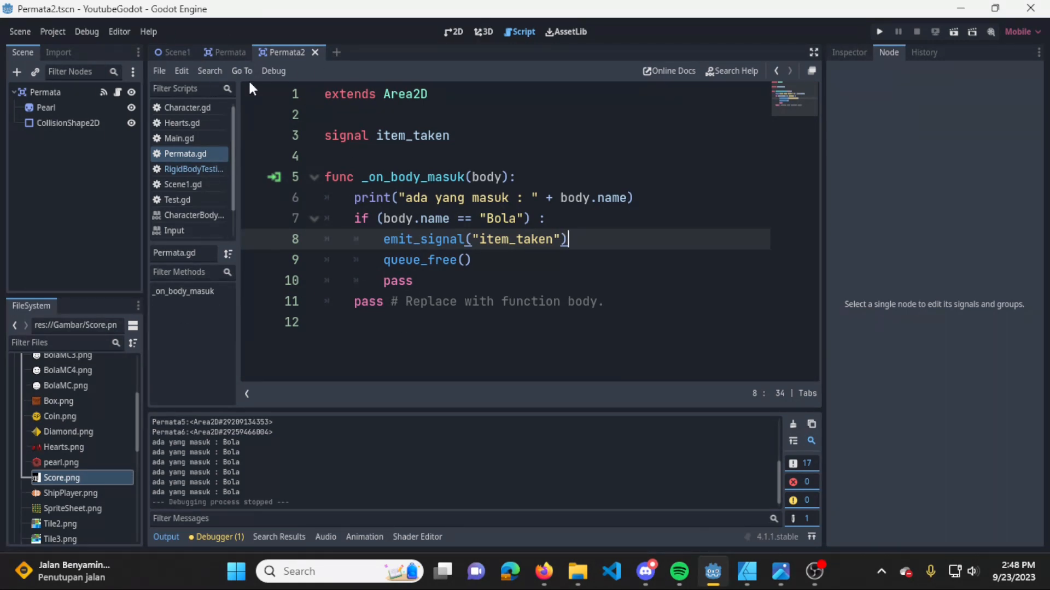
Return to Scene1 in the 2D view and examine the level layout, score display and CanvasLayer nodes
mouse_move(254, 58)
click(176, 53)
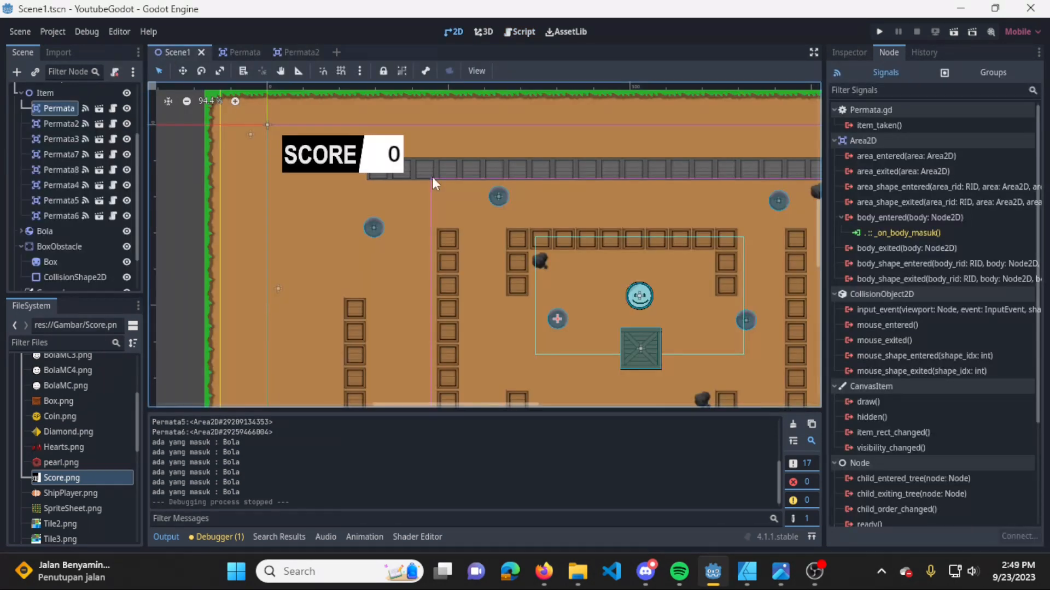
scroll(541, 207, down, 2)
middle_drag(652, 241, 597, 199)
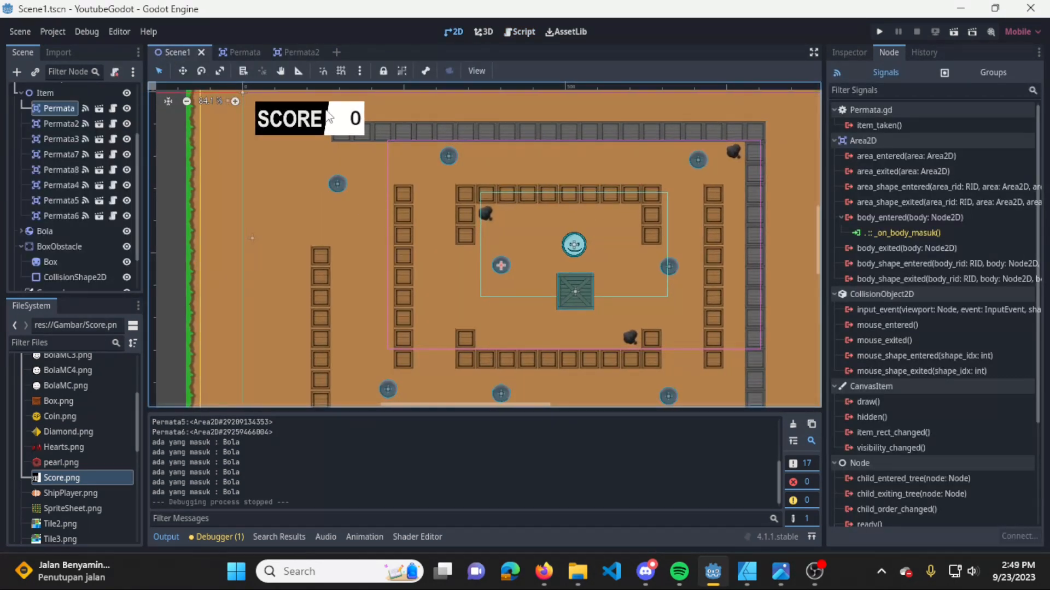
middle_drag(583, 242, 564, 220)
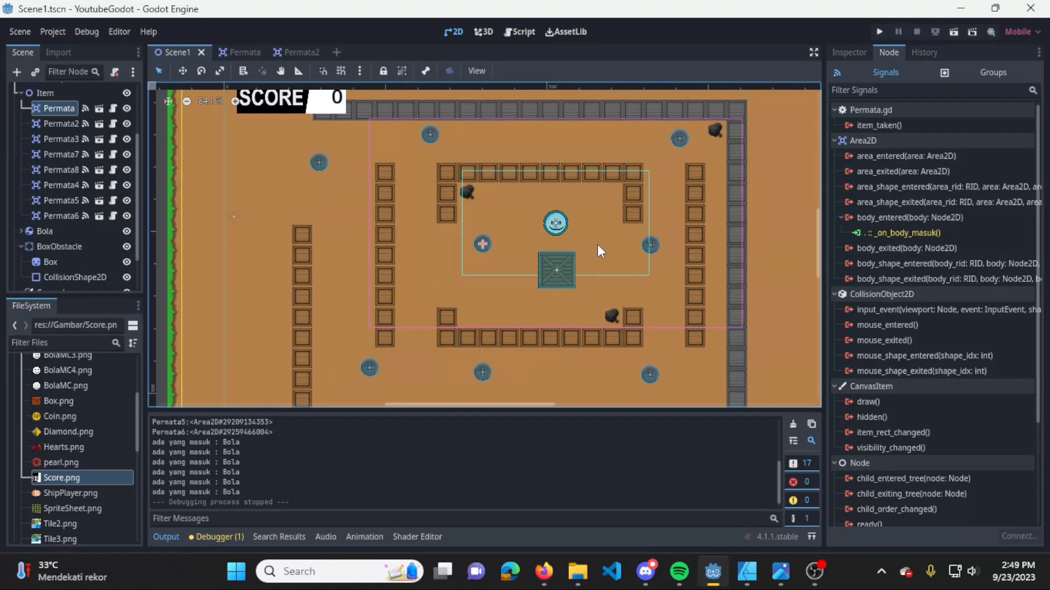
middle_drag(600, 245, 608, 283)
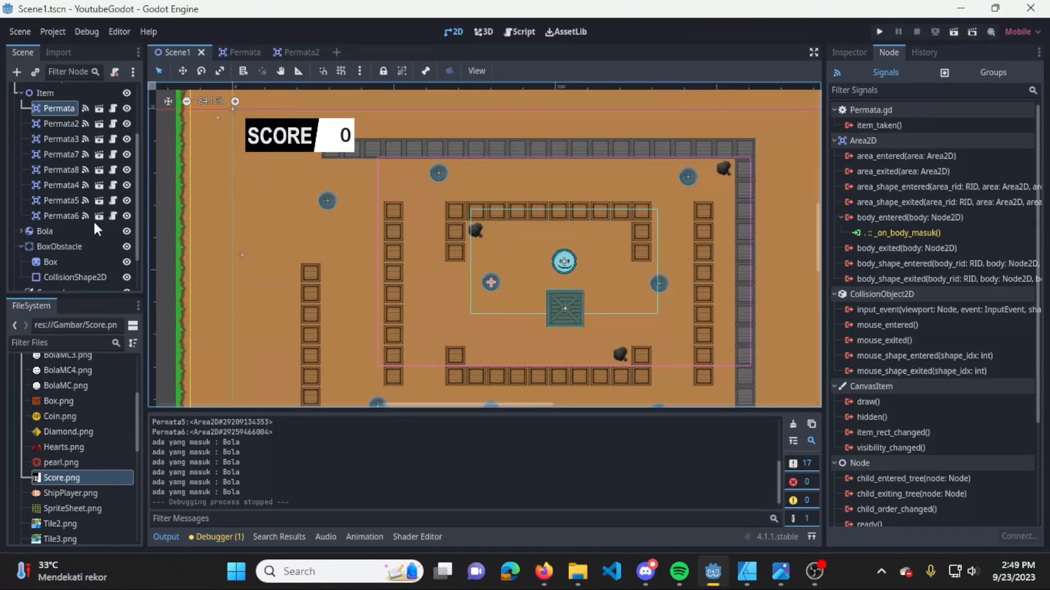
scroll(96, 229, down, 3)
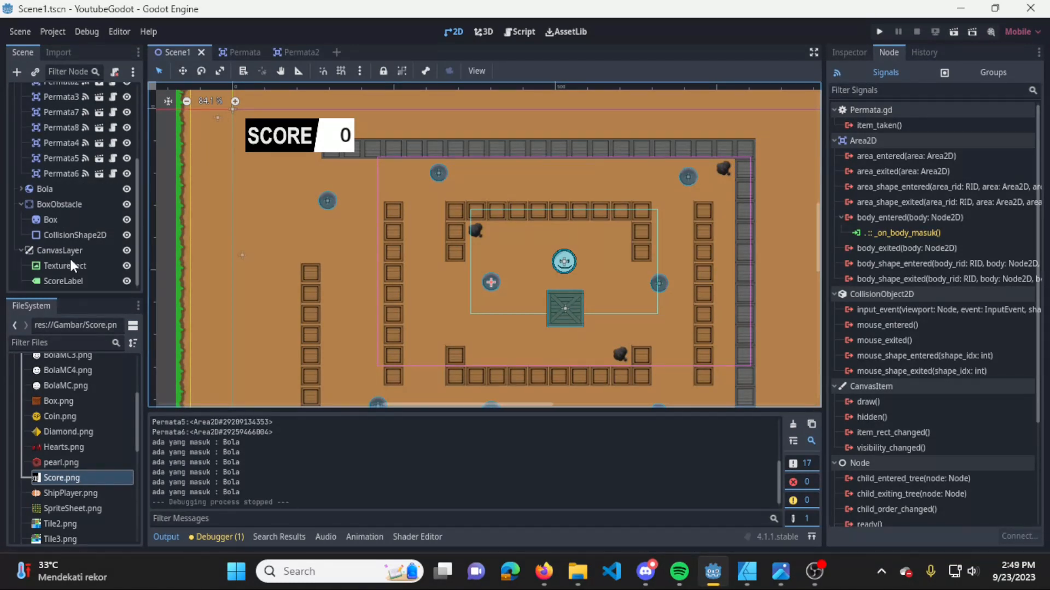